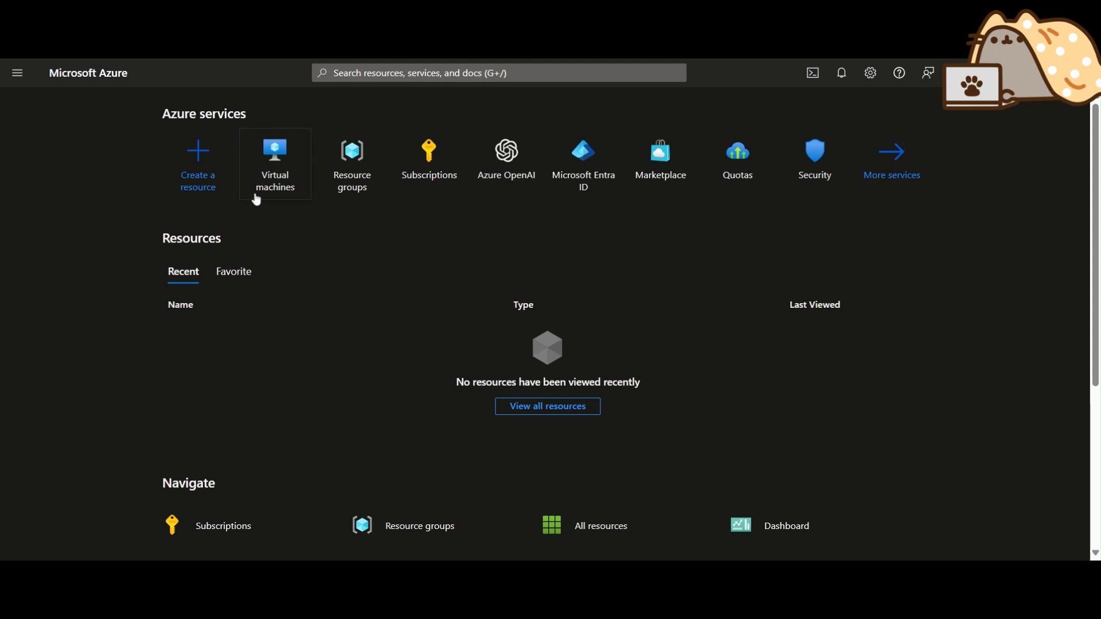
Open the Virtual machines service and start creating a new Azure virtual machine.
mouse_move(253, 197)
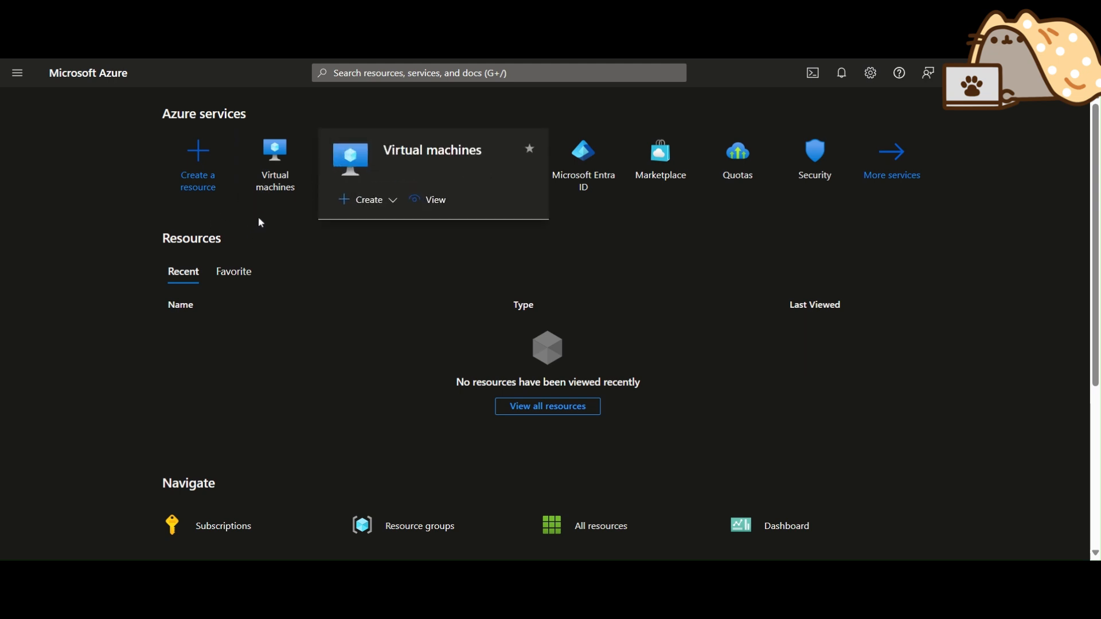
left_click(269, 178)
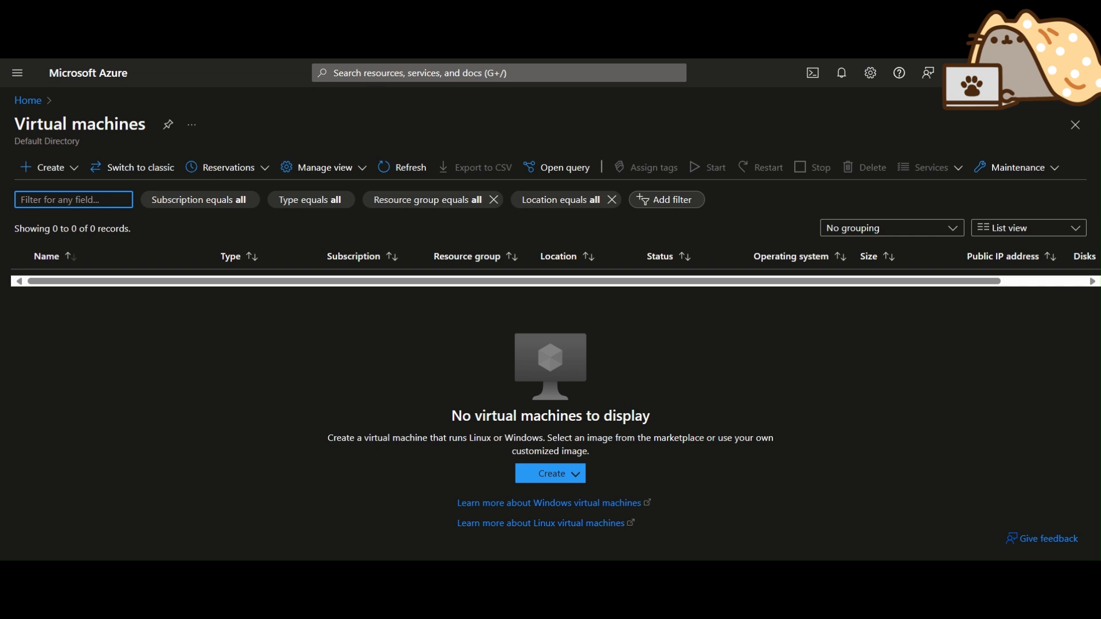
left_click(499, 73)
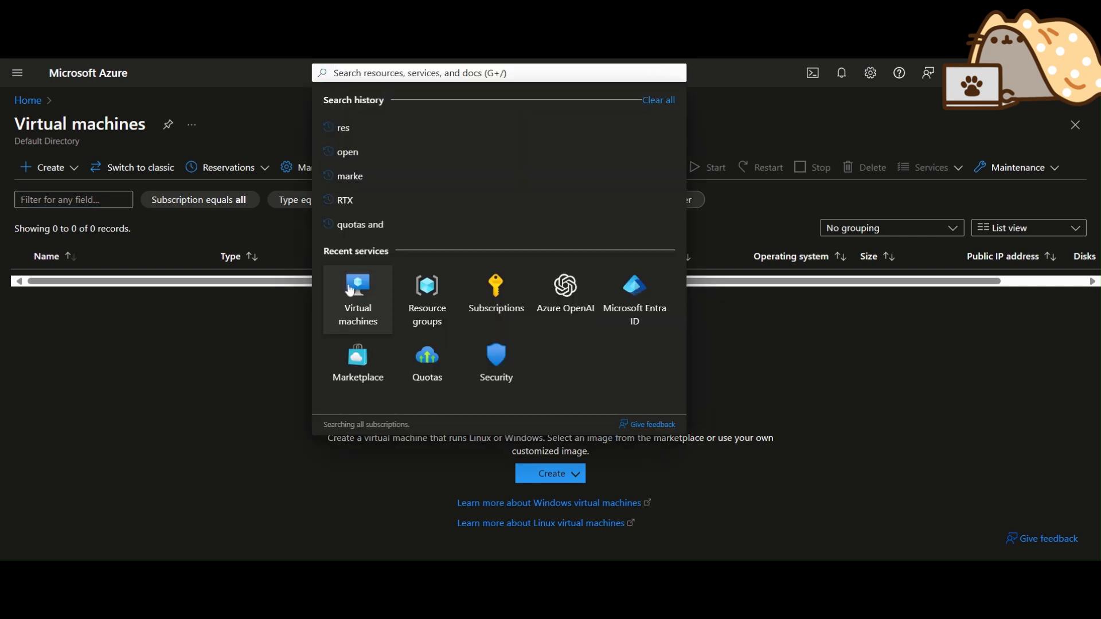
left_click(215, 342)
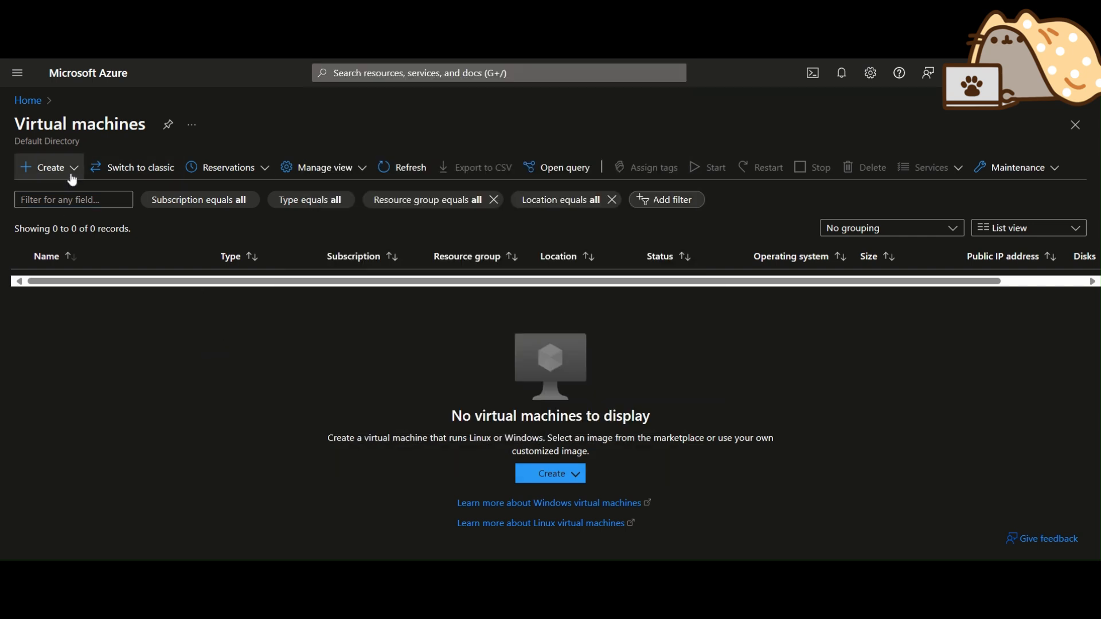
left_click(49, 167)
left_click(75, 192)
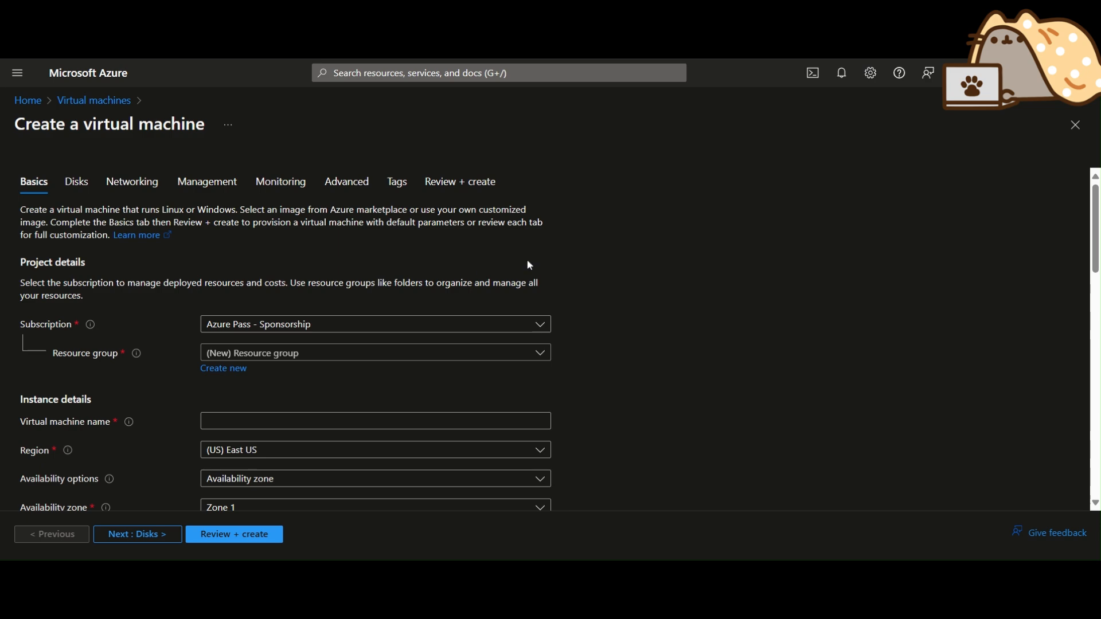
Assign the new virtual machine to the existing resource group RG under the Azure Pass - Sponsorship subscription.
scroll(530, 265, "down", 10)
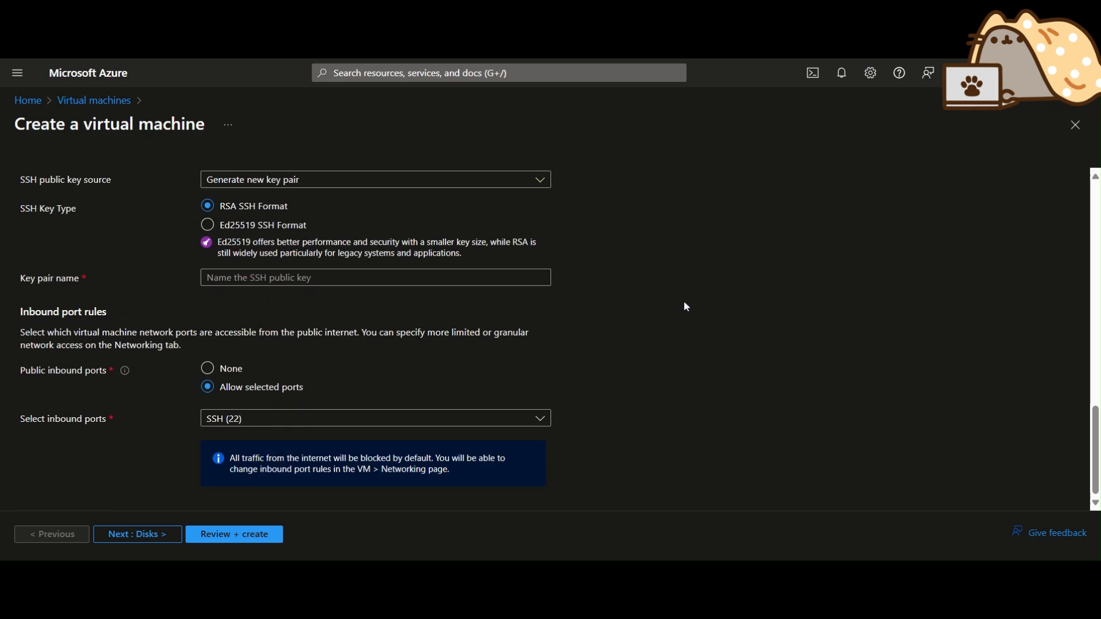
scroll(685, 304, "up", 10)
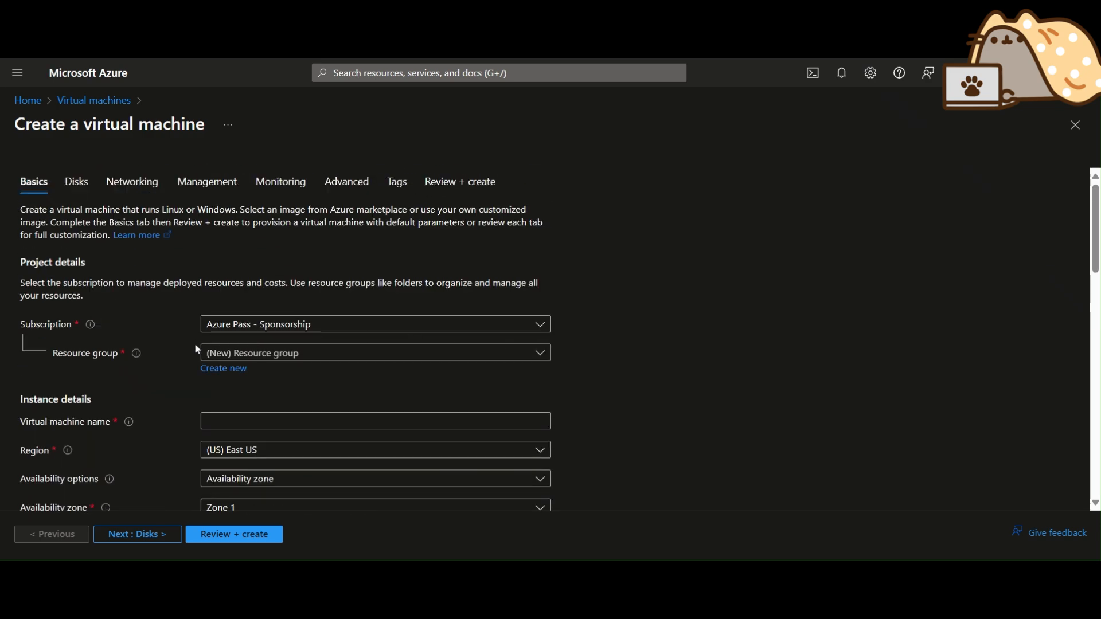
left_click(204, 353)
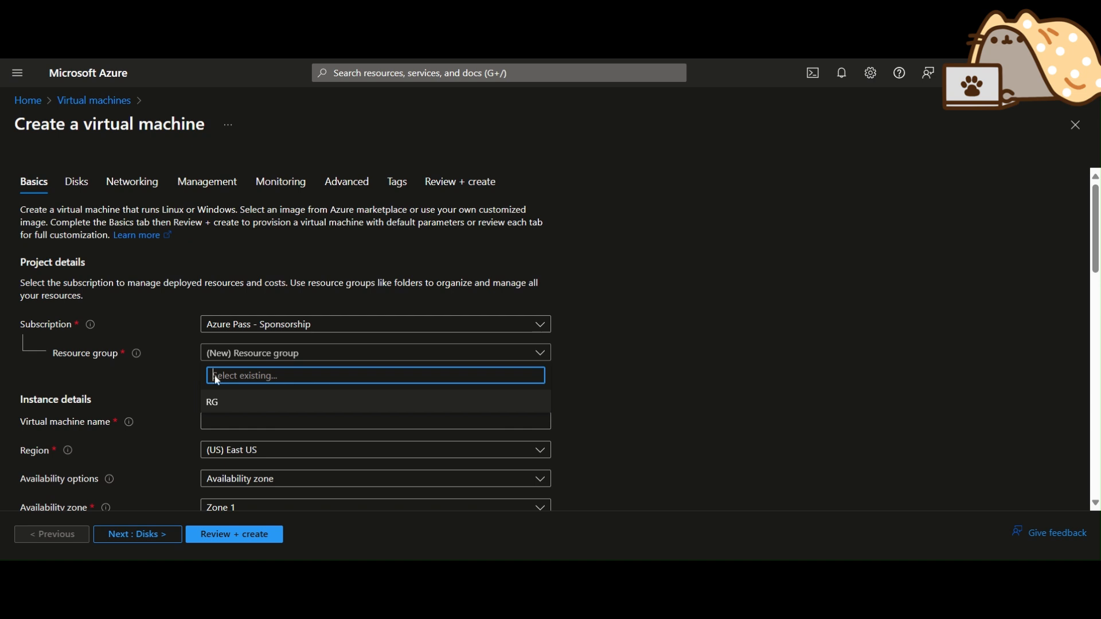
left_click(178, 386)
left_click(268, 354)
left_click(237, 401)
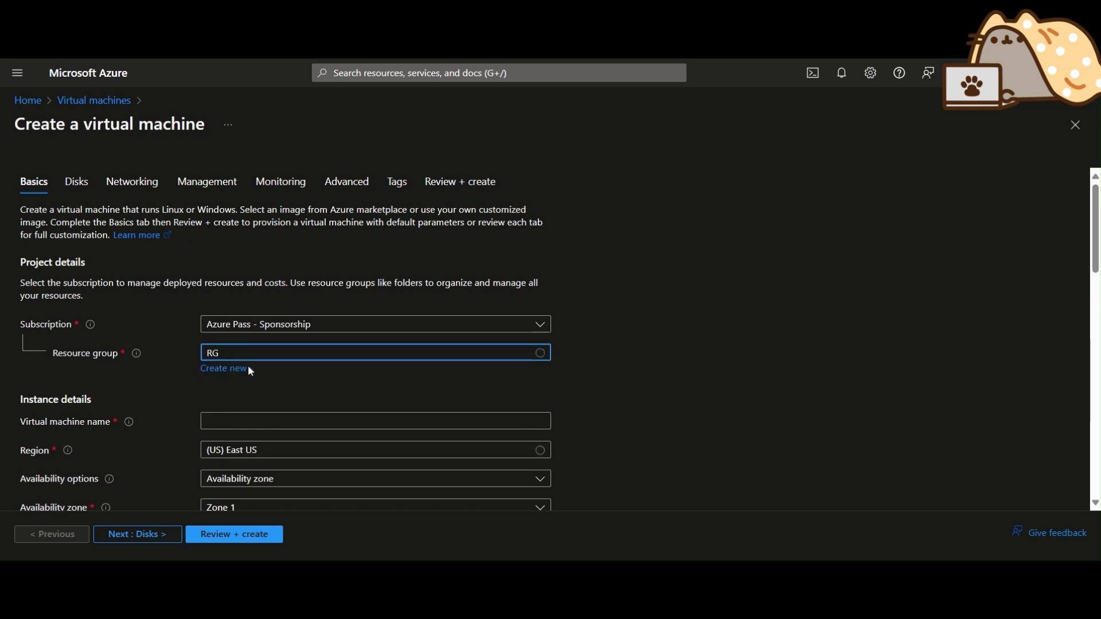
left_click(248, 370)
left_click(309, 493)
Name the virtual machine nvme-E8bs5 in the instance details.
scroll(652, 324, "down", 1)
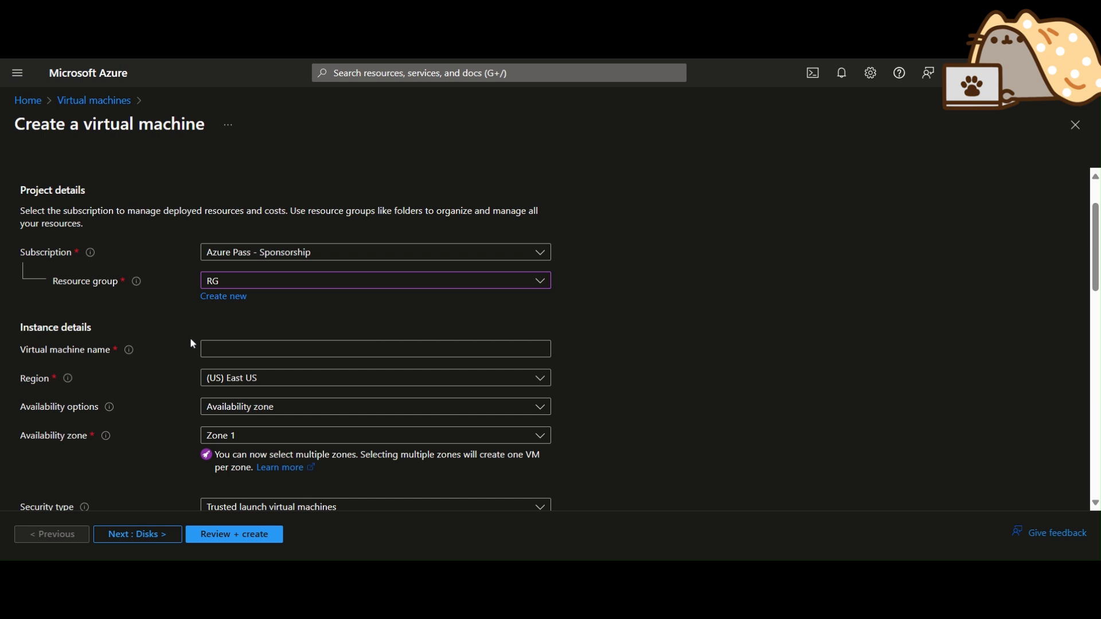
left_click(211, 349)
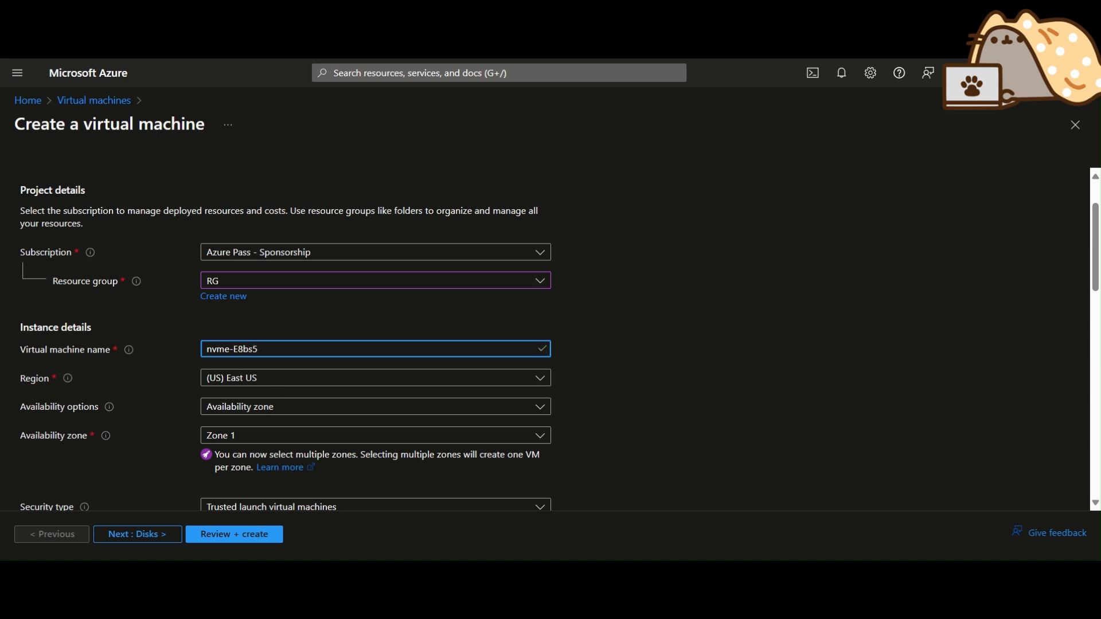
scroll(609, 302, "down", 4)
scroll(353, 412, "up", 5)
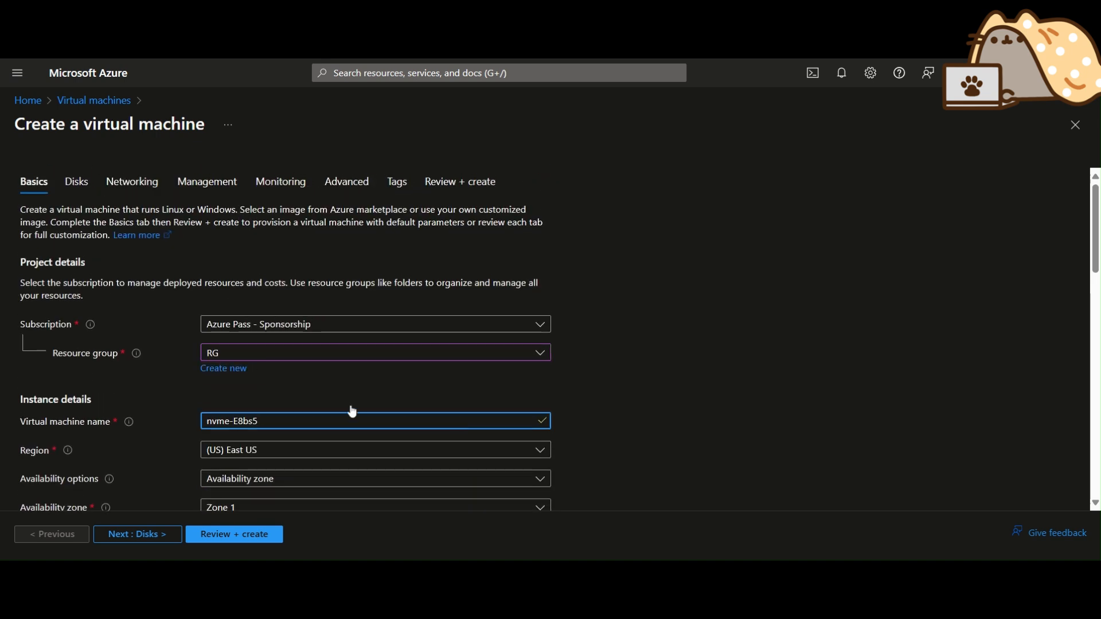
Set the virtual machine's availability options to No infrastructure redundancy required.
scroll(344, 401, "down", 2)
scroll(70, 344, "down", 2)
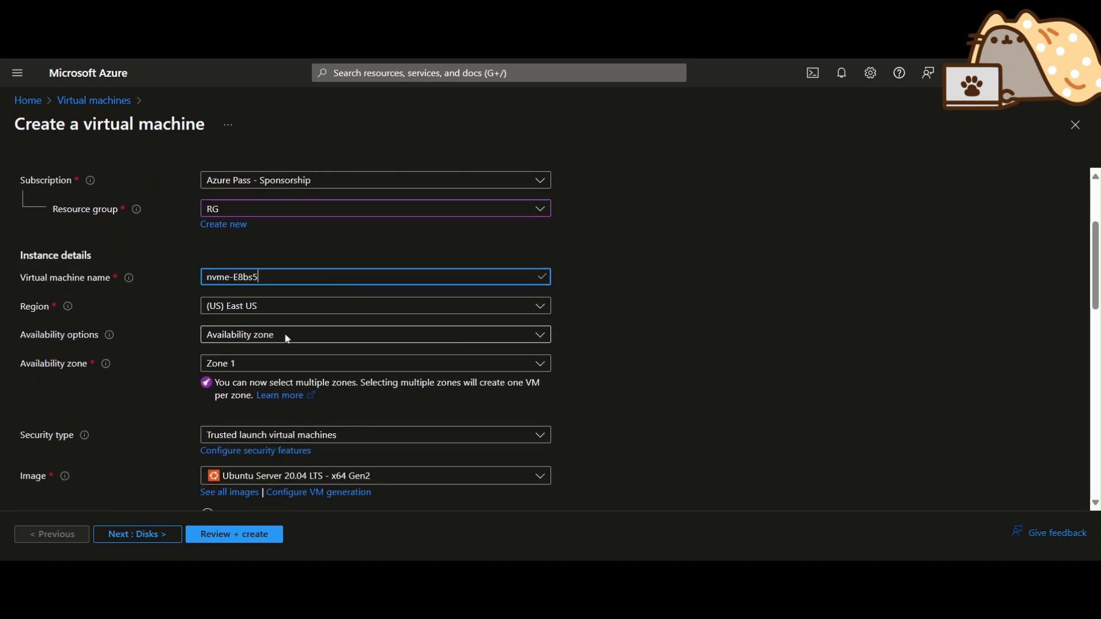
scroll(288, 340, "down", 1)
left_click(313, 265)
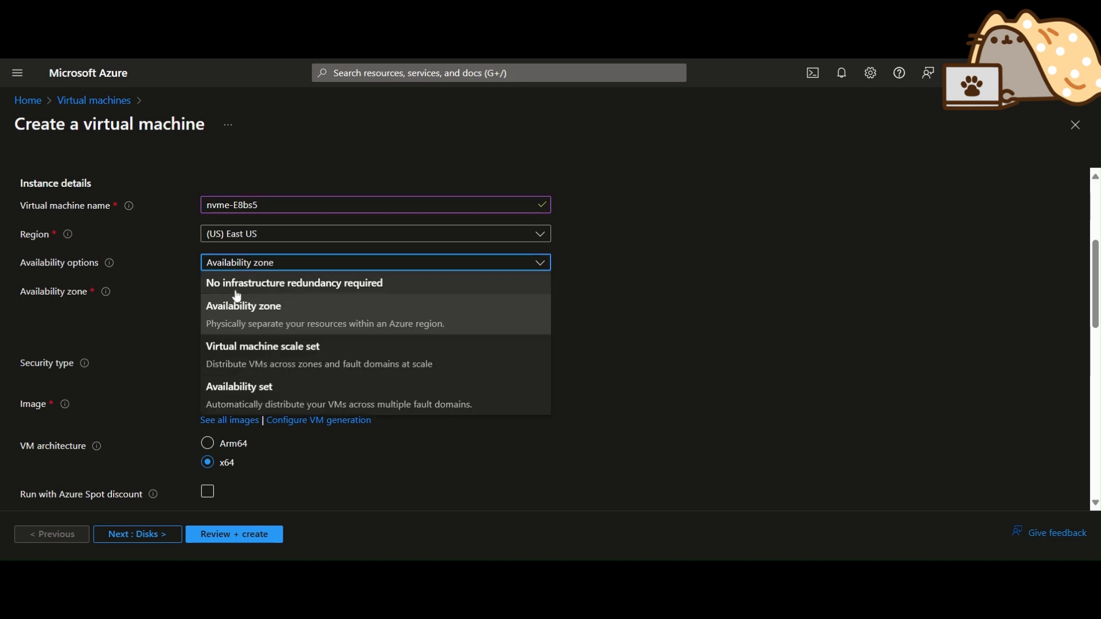
left_click(369, 287)
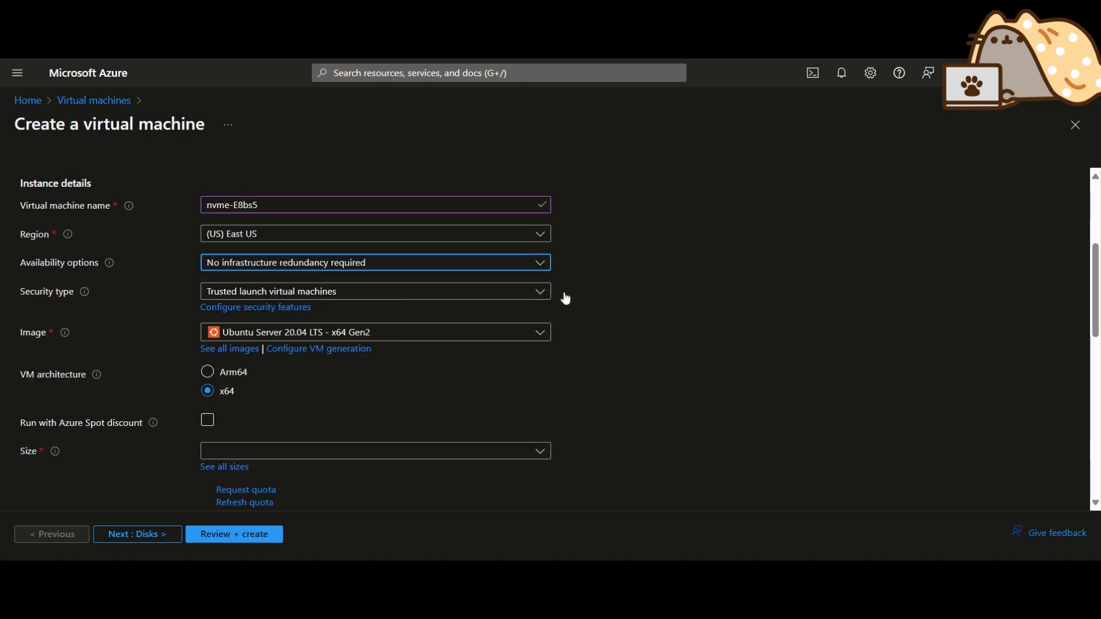
Review the available security types and keep Trusted launch virtual machines.
scroll(703, 299, "down", 1)
mouse_move(85, 223)
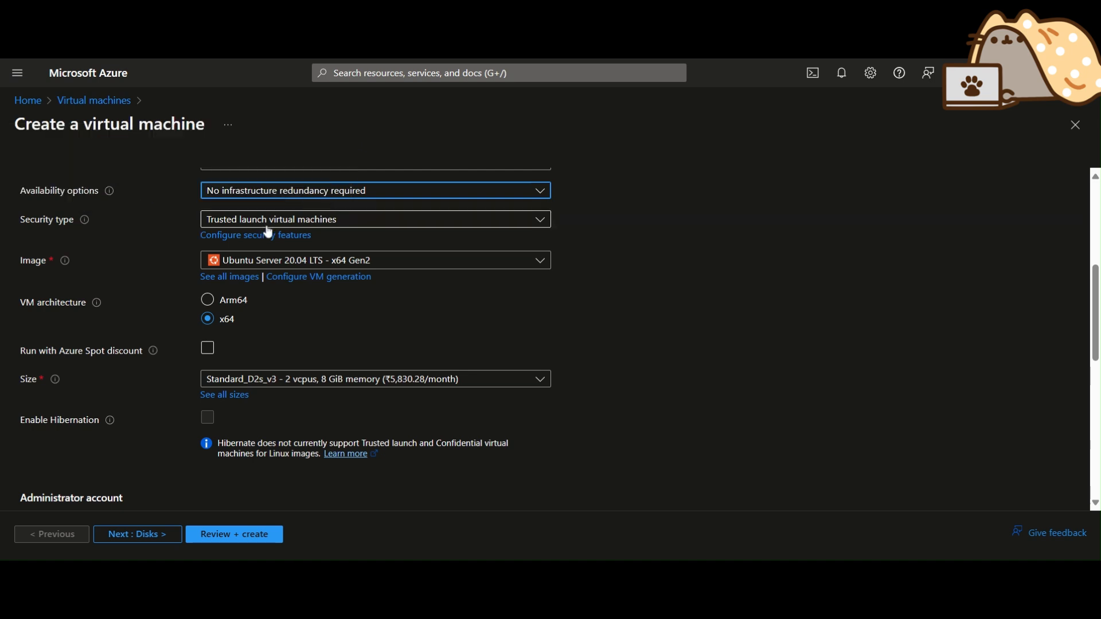
left_click(219, 223)
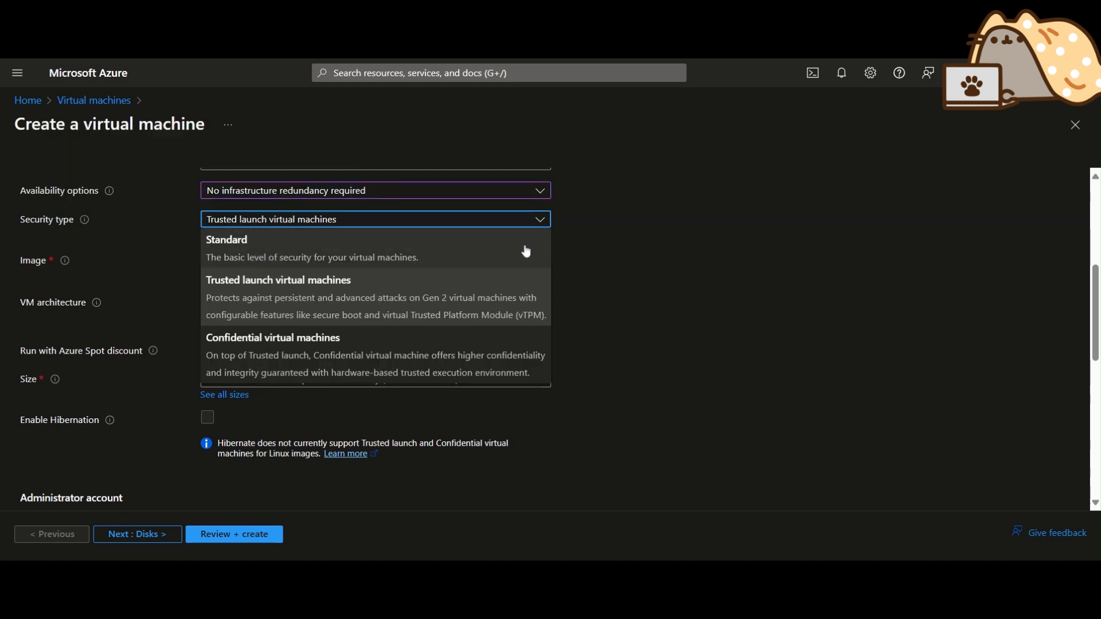
left_click(605, 245)
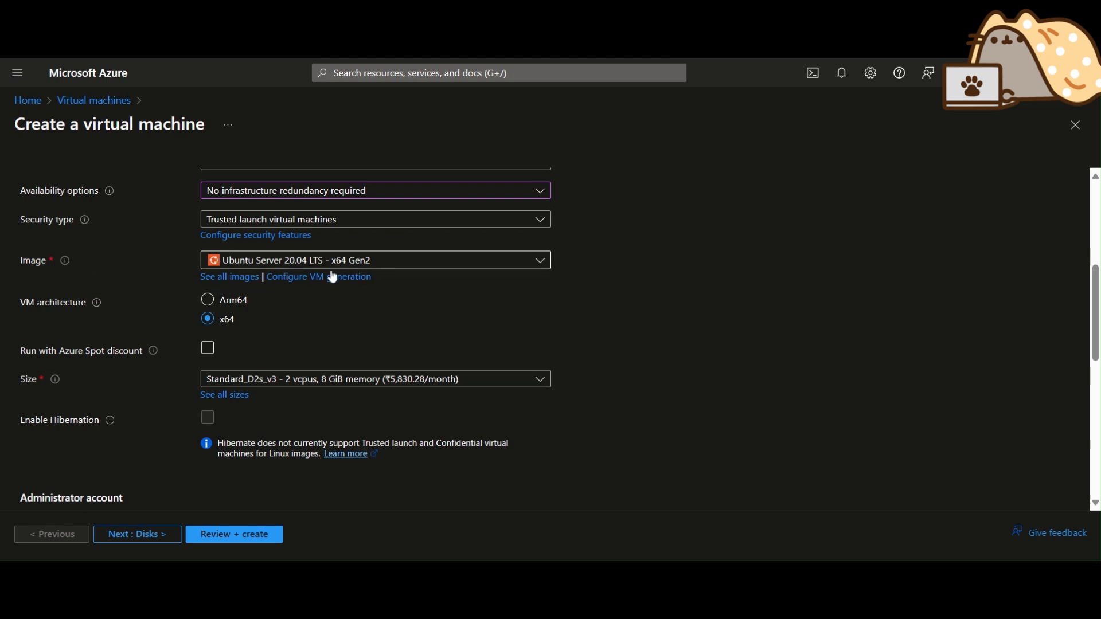
Choose the Windows 11 Enterprise, version 23H2 - x64 Gen 2 marketplace image for the virtual machine.
left_click(247, 277)
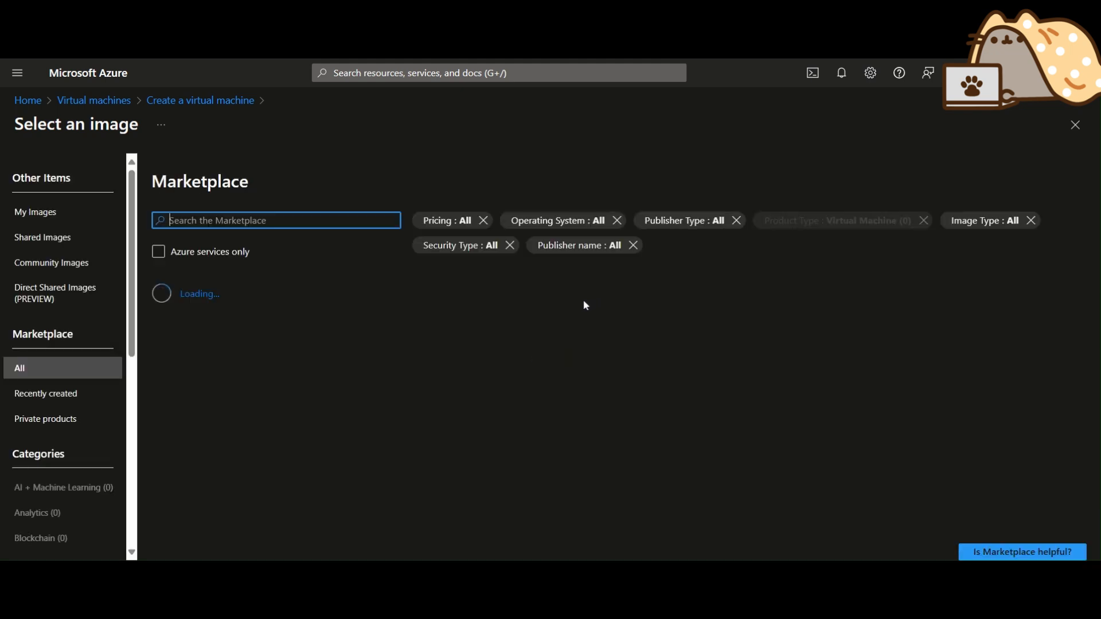
scroll(580, 300, "down", 1)
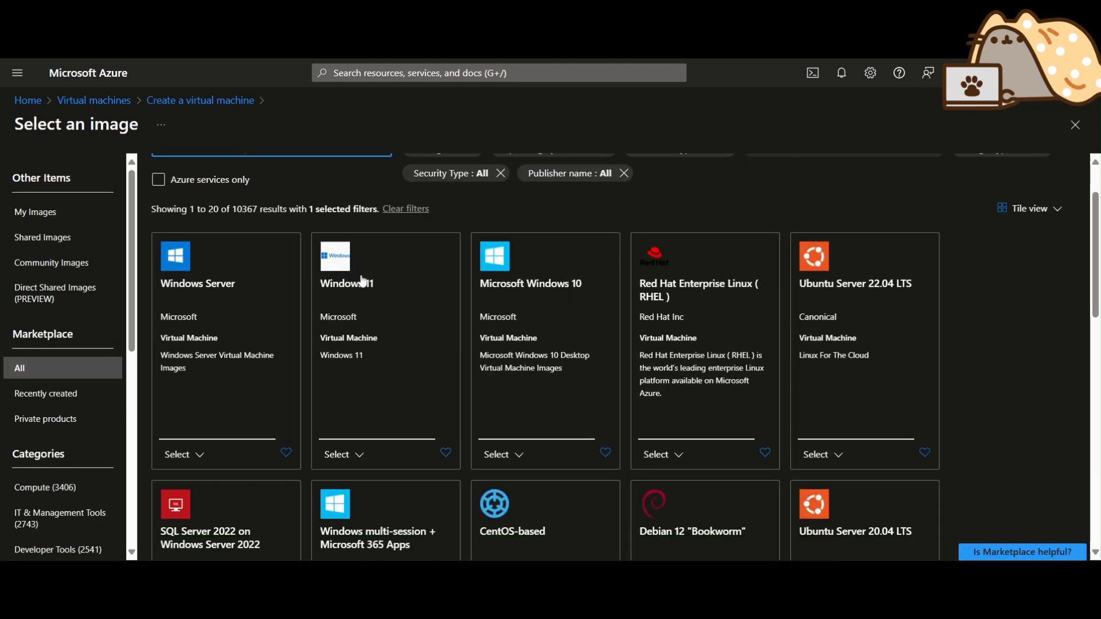
left_click(349, 453)
scroll(396, 418, "down", 1)
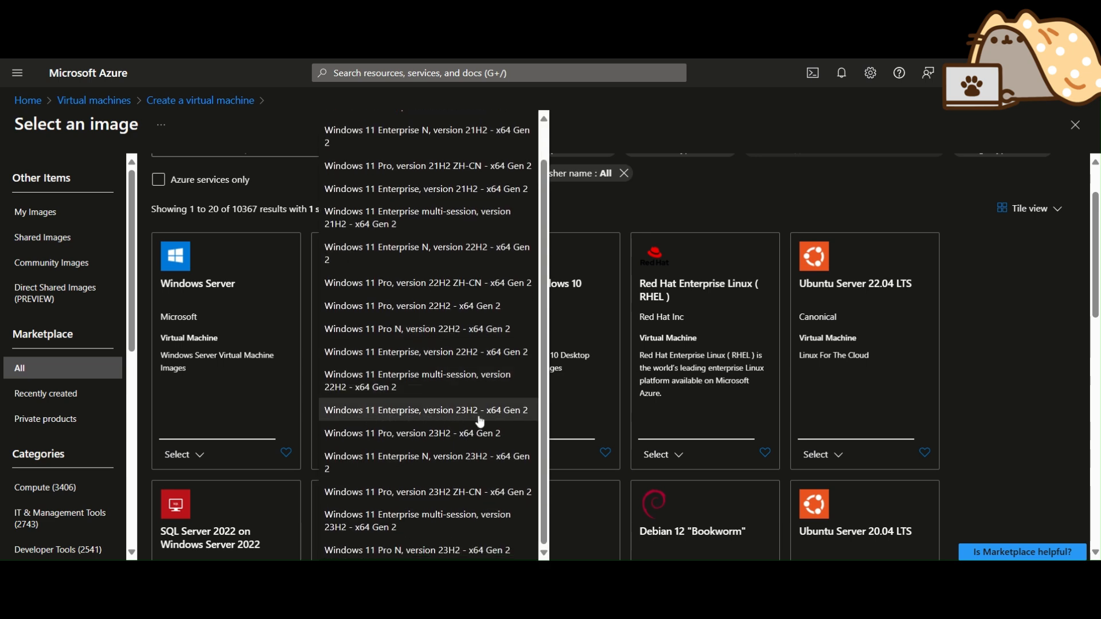
left_click(513, 420)
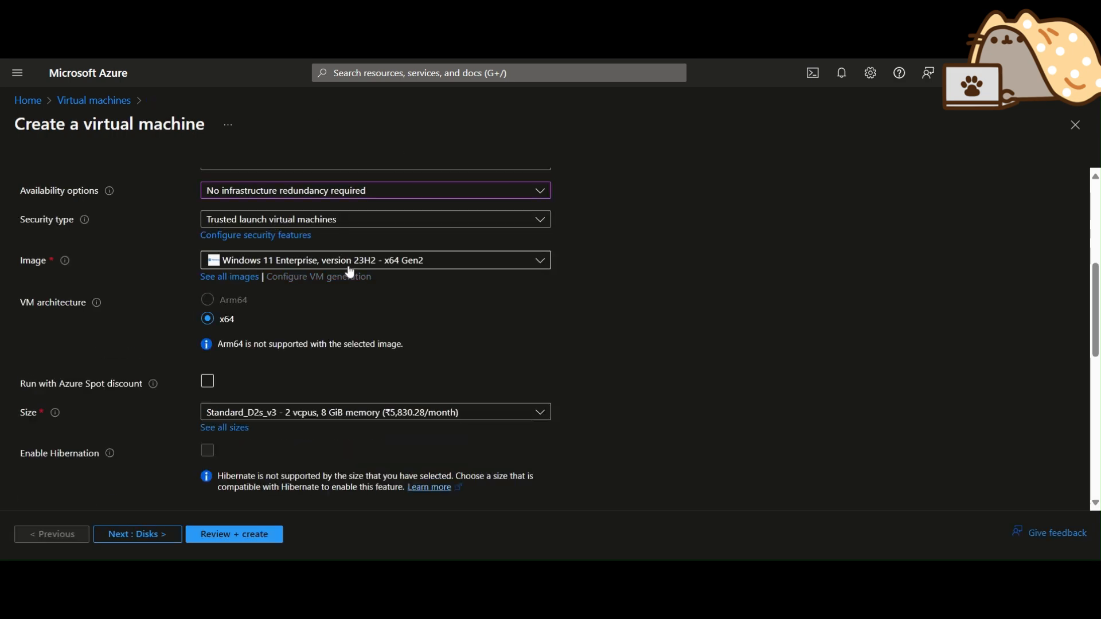
Open the full list of VM sizes and expand the E-Series v5 group.
scroll(652, 290, "down", 1)
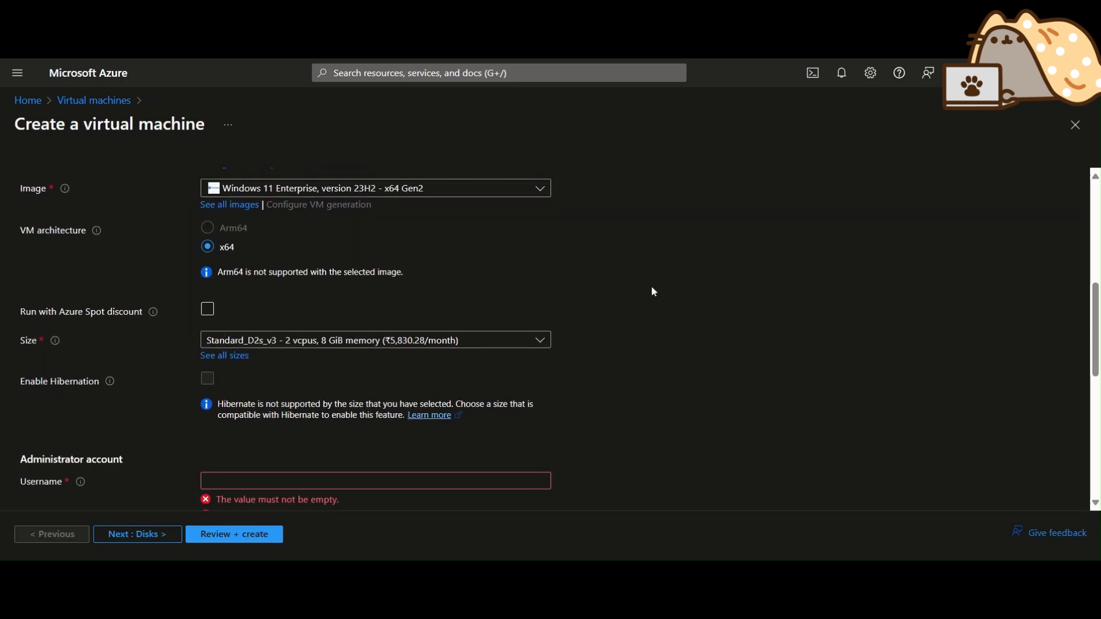
scroll(651, 286, "up", 2)
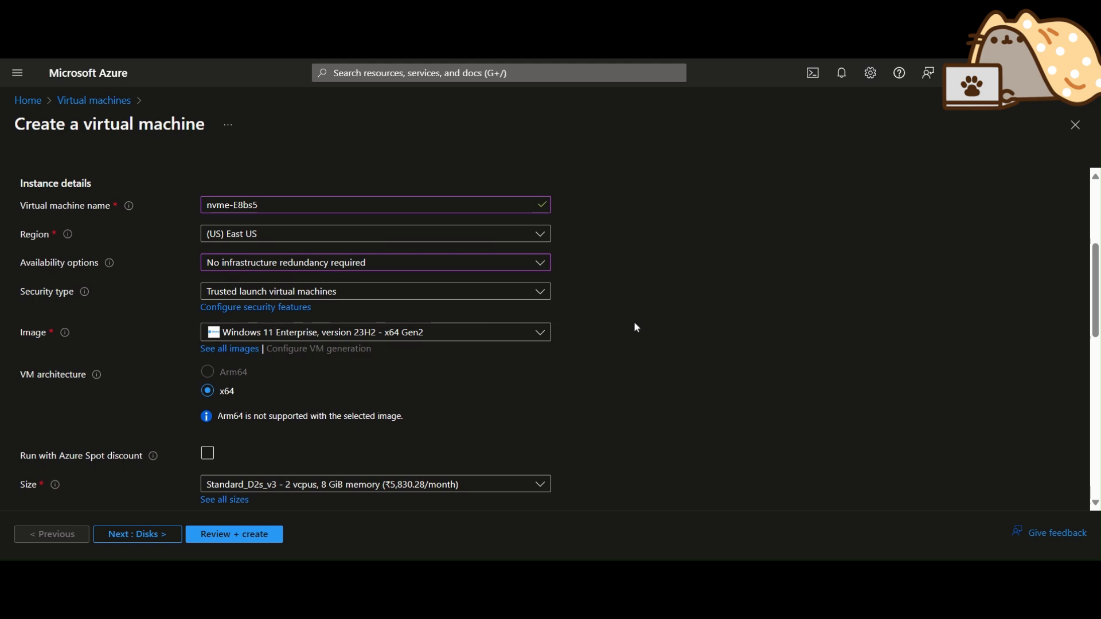
scroll(636, 327, "down", 1)
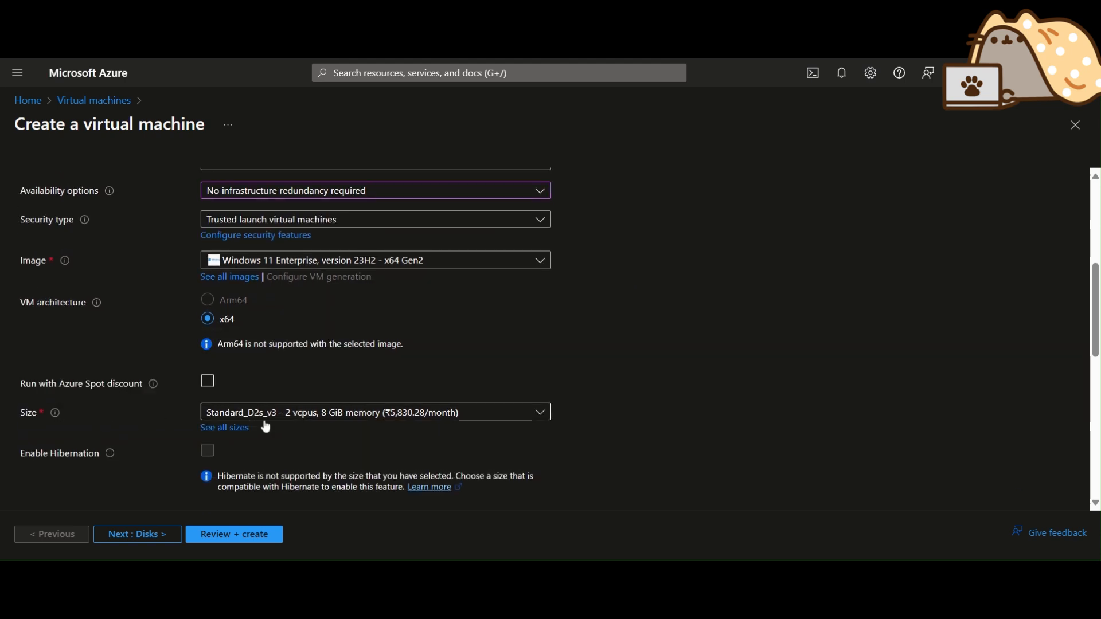
scroll(412, 403, "down", 1)
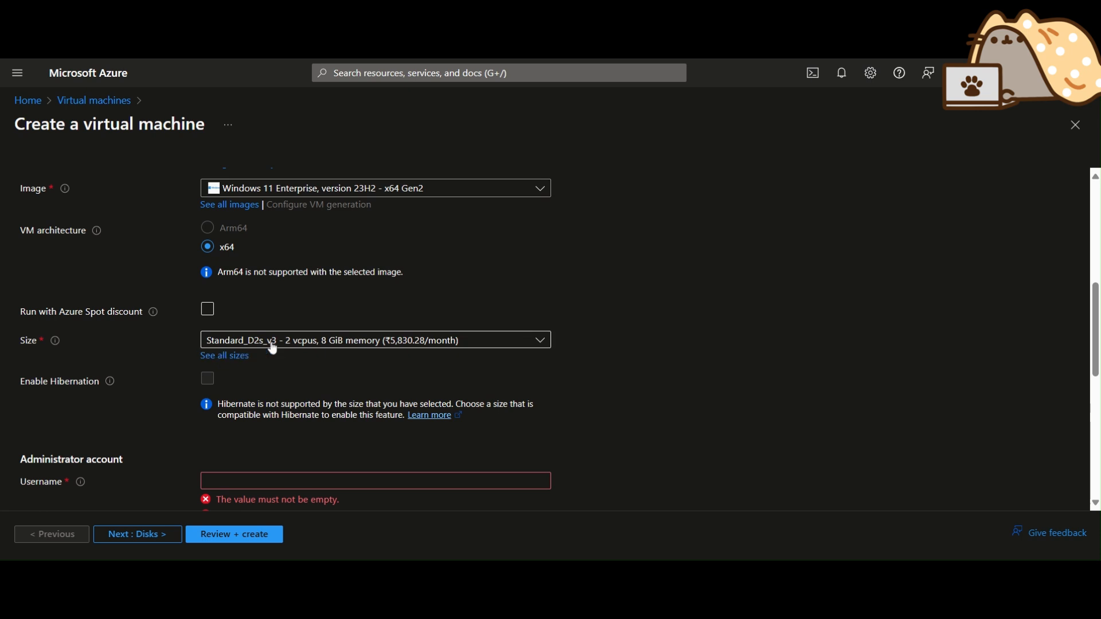
left_click(211, 356)
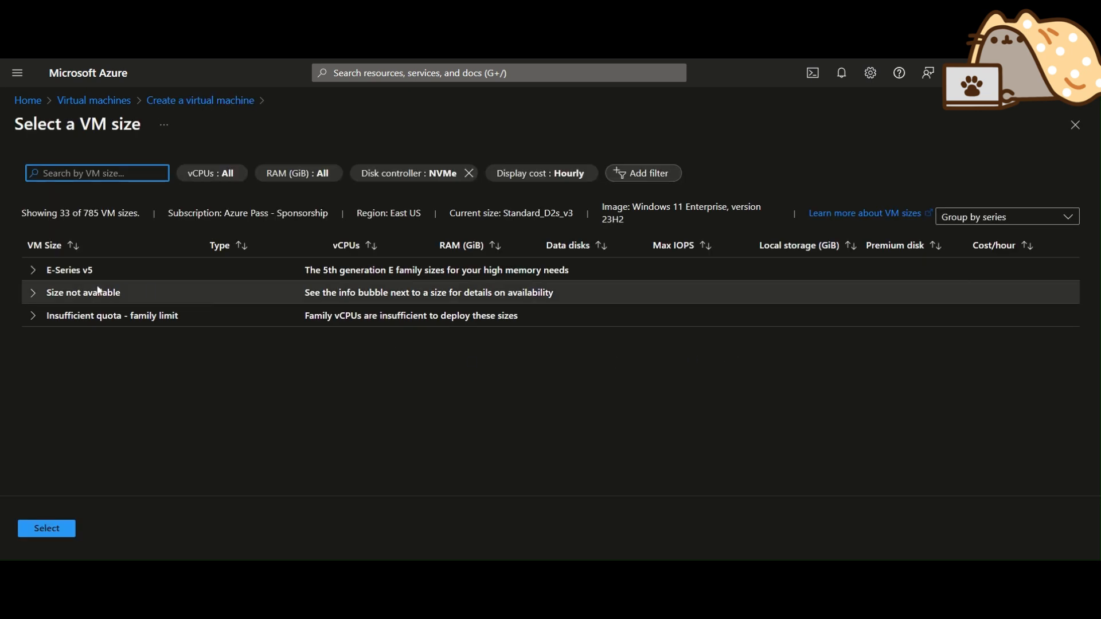
left_click(33, 271)
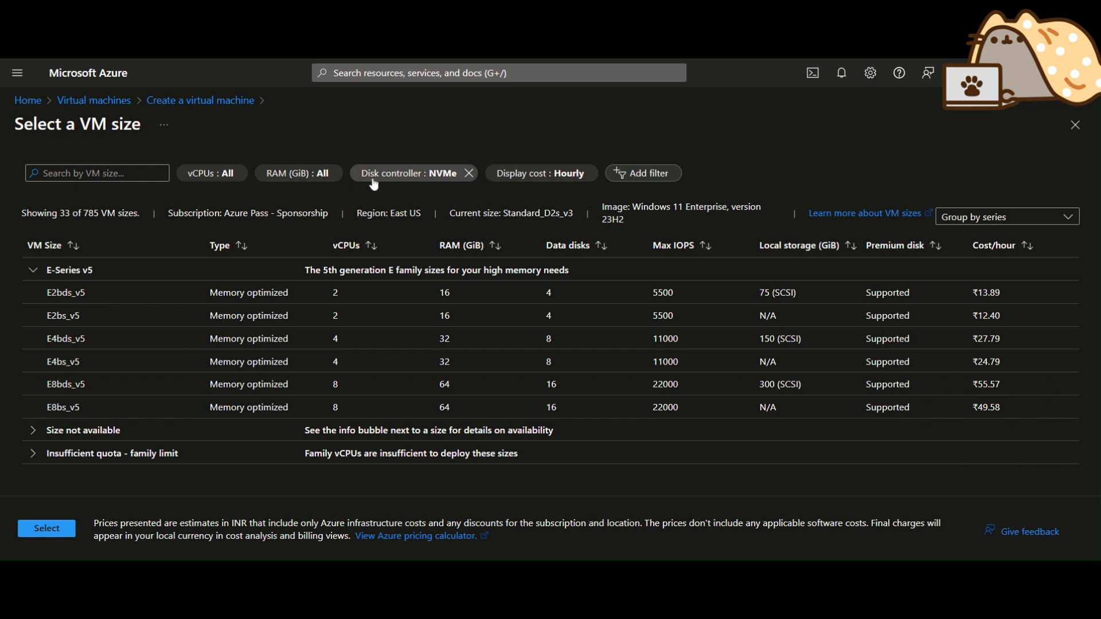
Remove the NVMe disk controller filter, expand the D-Series v5 group and examine the local storage of the unfiltered VM sizes.
left_click(469, 173)
scroll(238, 344, "down", 6)
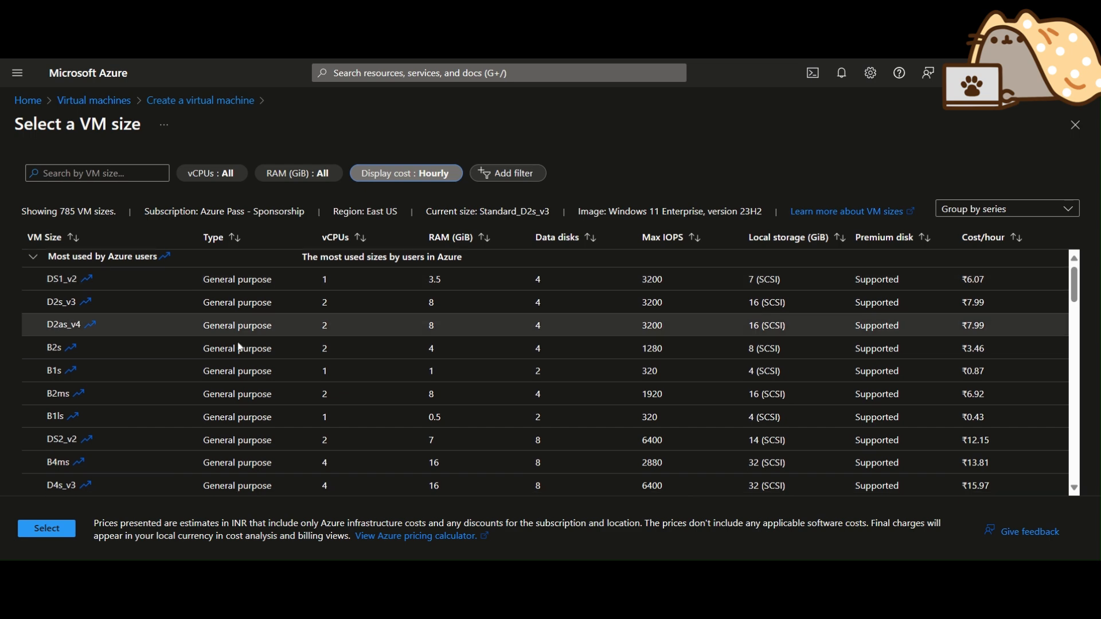
scroll(51, 349, "up", 4)
left_click(33, 416)
scroll(590, 361, "down", 11)
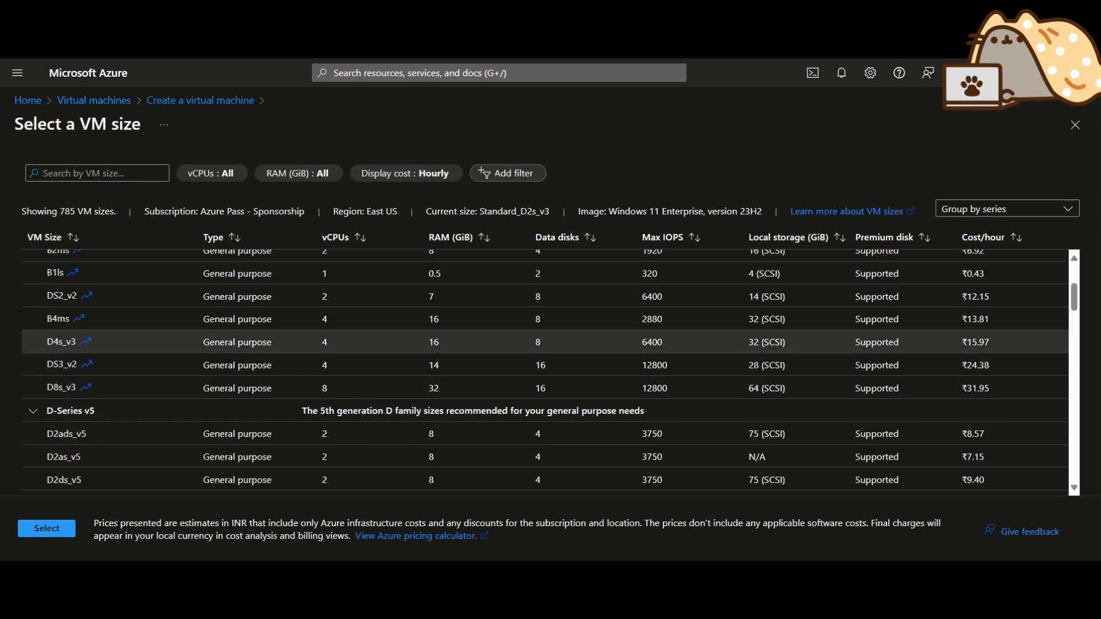
scroll(706, 371, "down", 8)
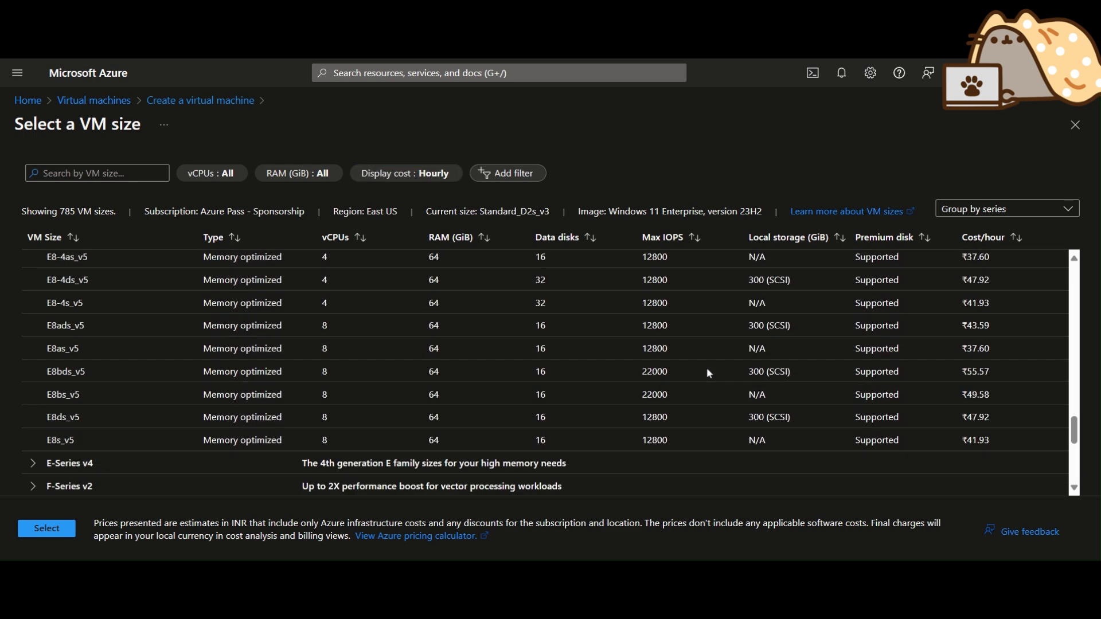
scroll(699, 376, "up", 20)
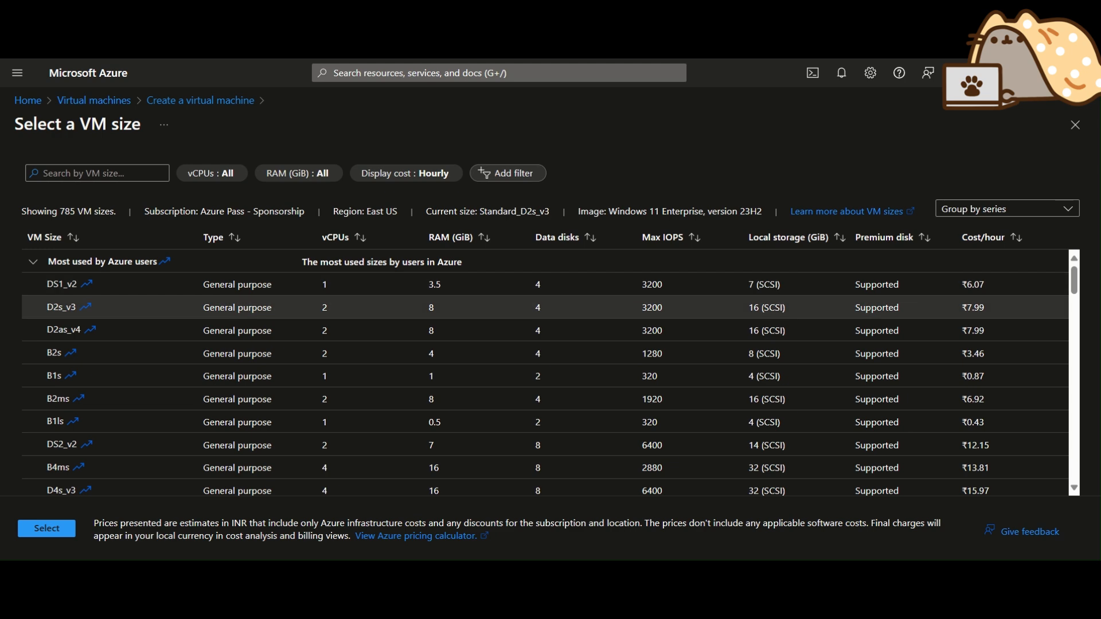
scroll(777, 349, "down", 3)
scroll(774, 387, "down", 4)
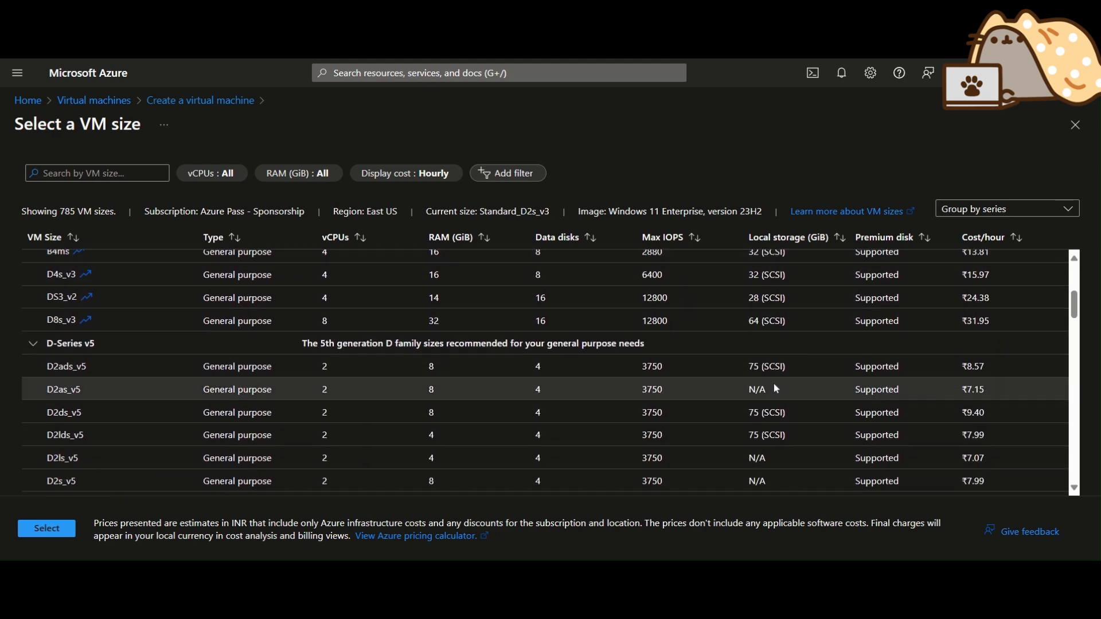
scroll(773, 384, "up", 10)
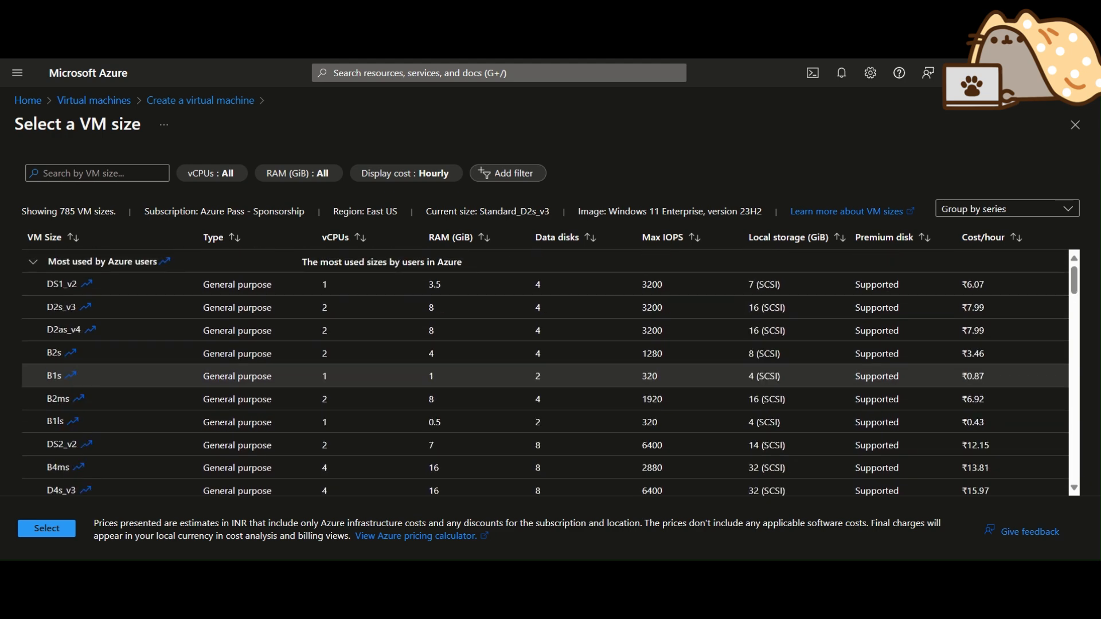
Filter the VM sizes by the NVMe disk controller.
left_click(528, 179)
left_click(550, 230)
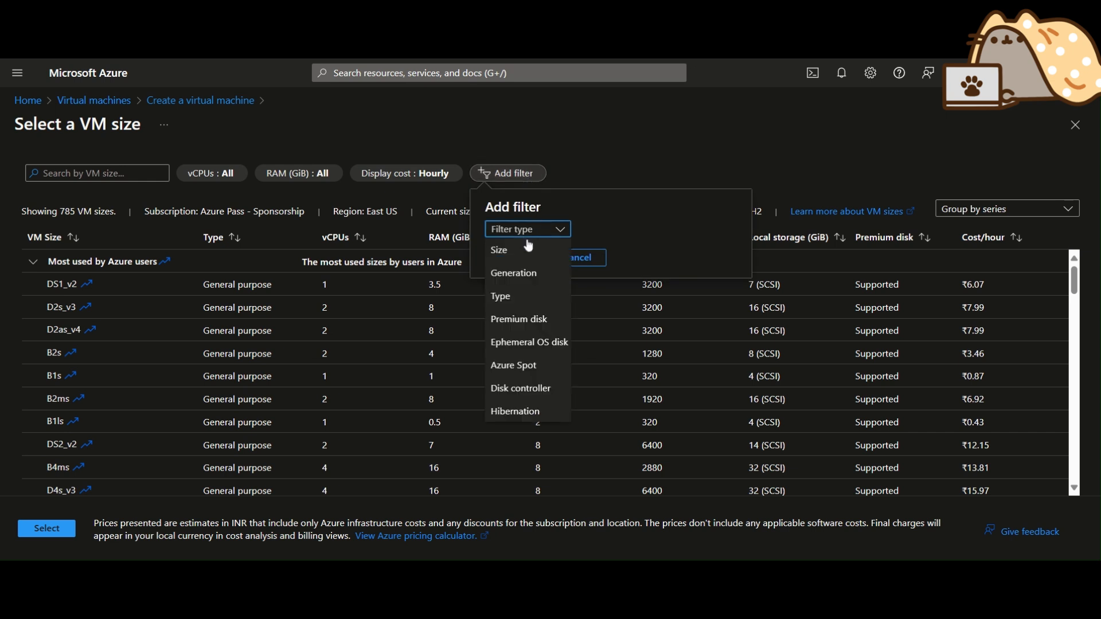
left_click(537, 391)
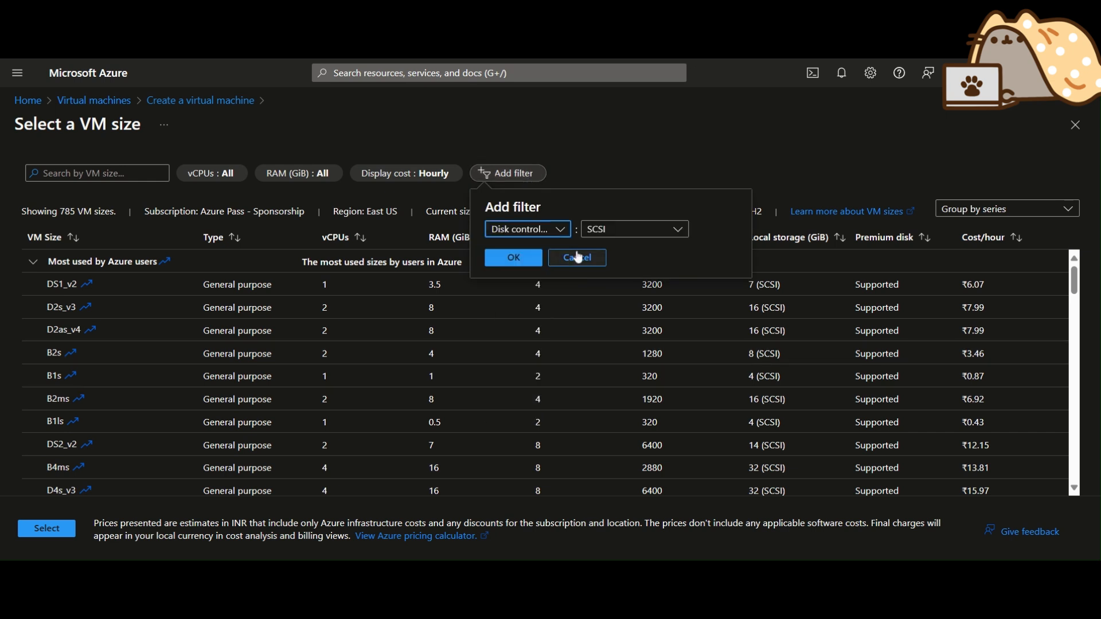
left_click(599, 230)
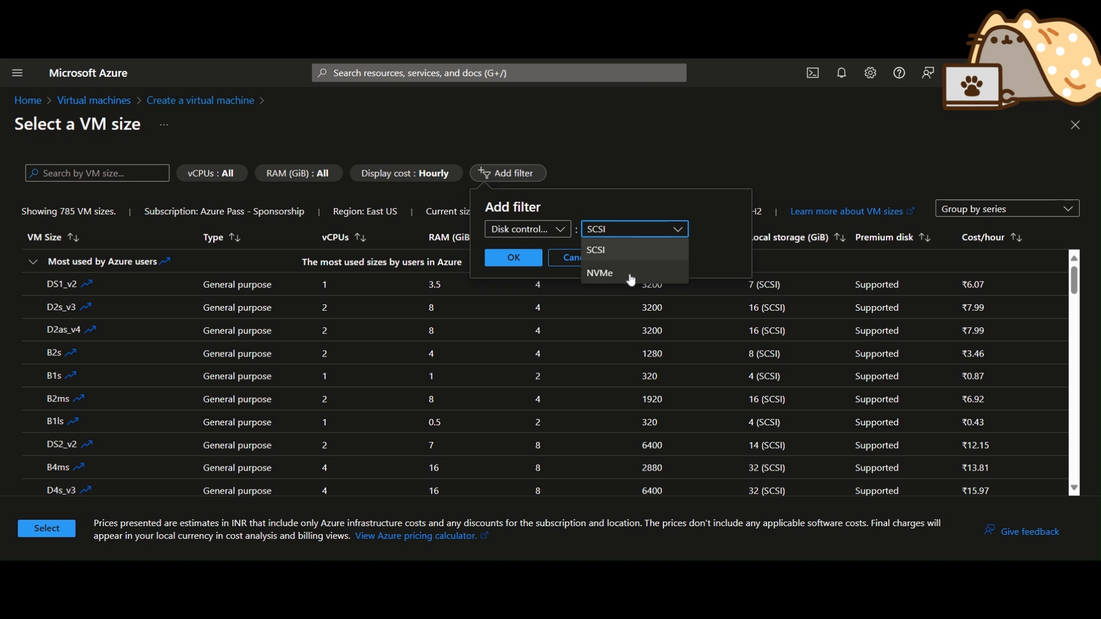
left_click(601, 274)
left_click(519, 259)
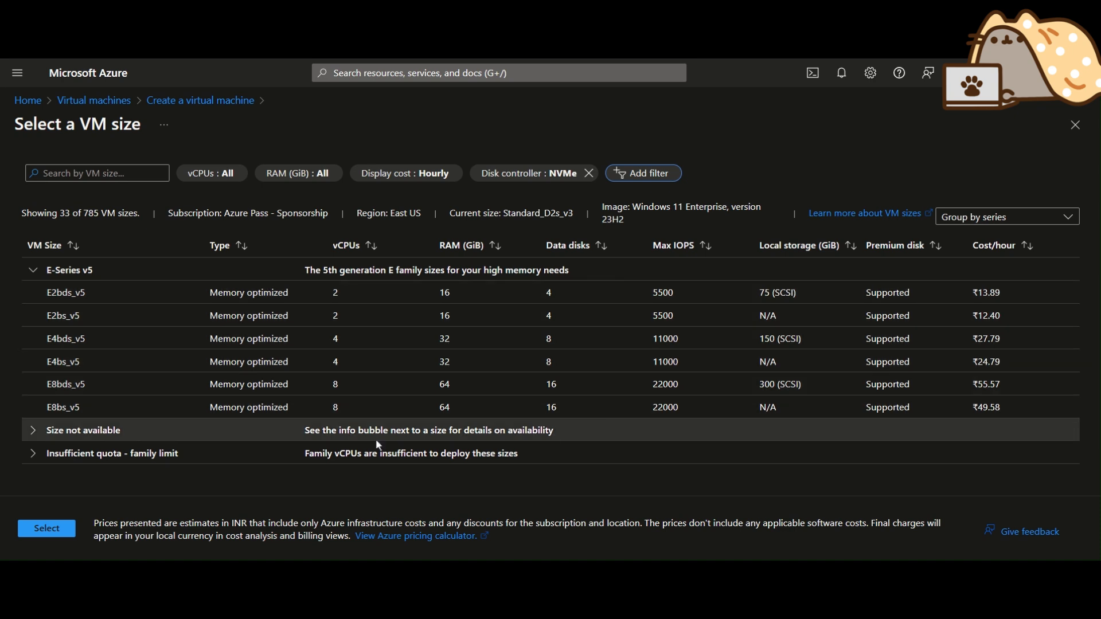
Choose the E8bs_v5 size for the virtual machine and read the notice about NVMe remote disk storage performance.
left_click_drag(36, 404, 115, 411)
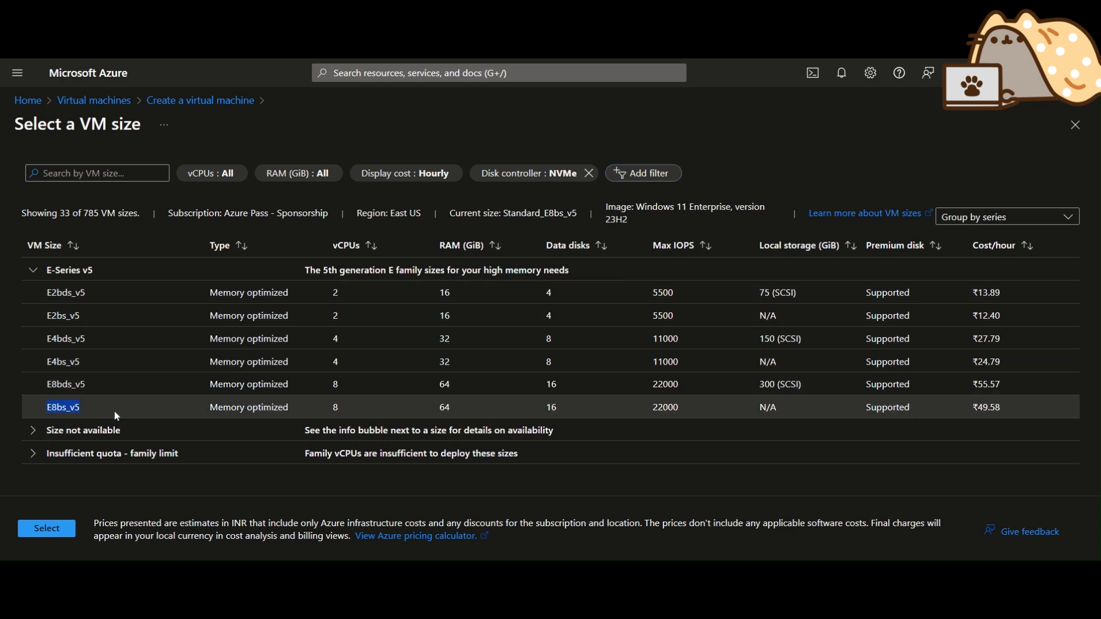
left_click(47, 529)
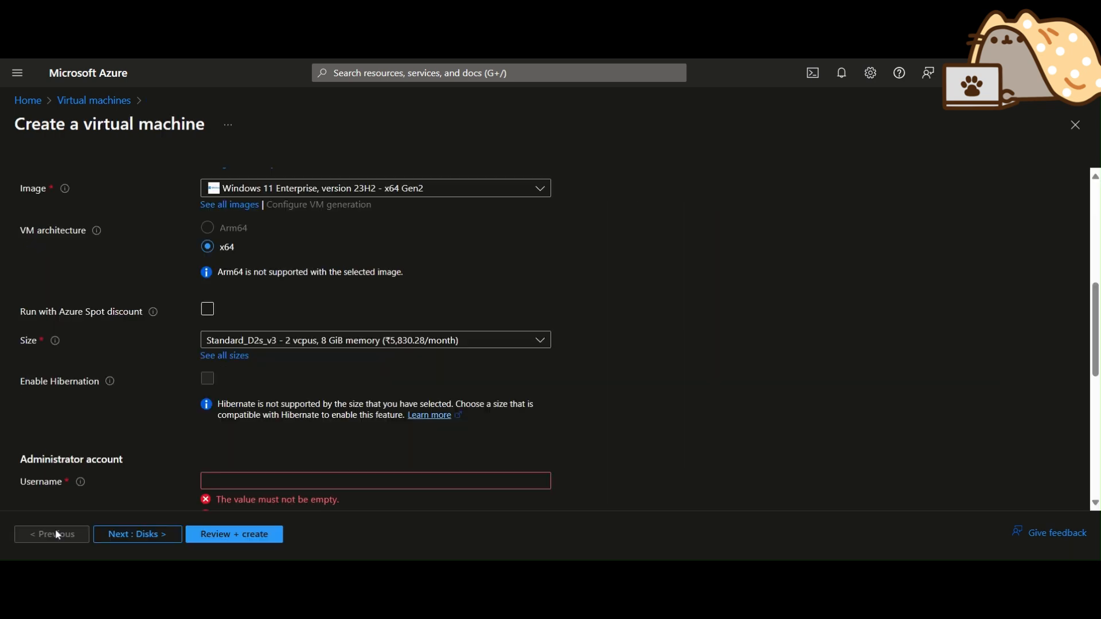
scroll(479, 387, "up", 3)
scroll(367, 374, "down", 4)
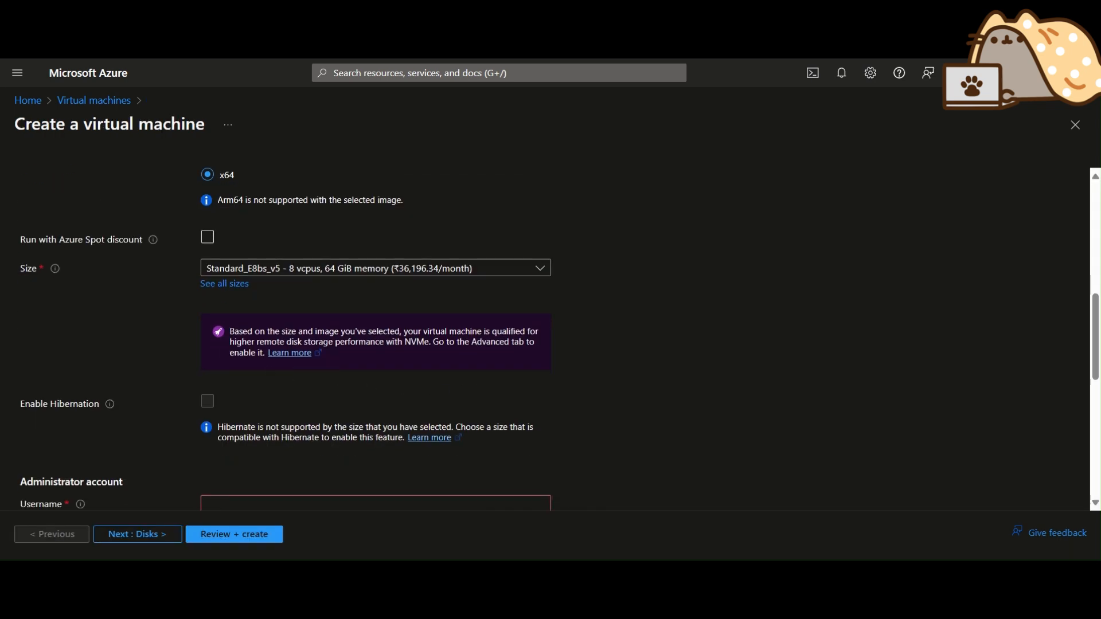
left_click_drag(232, 334, 425, 343)
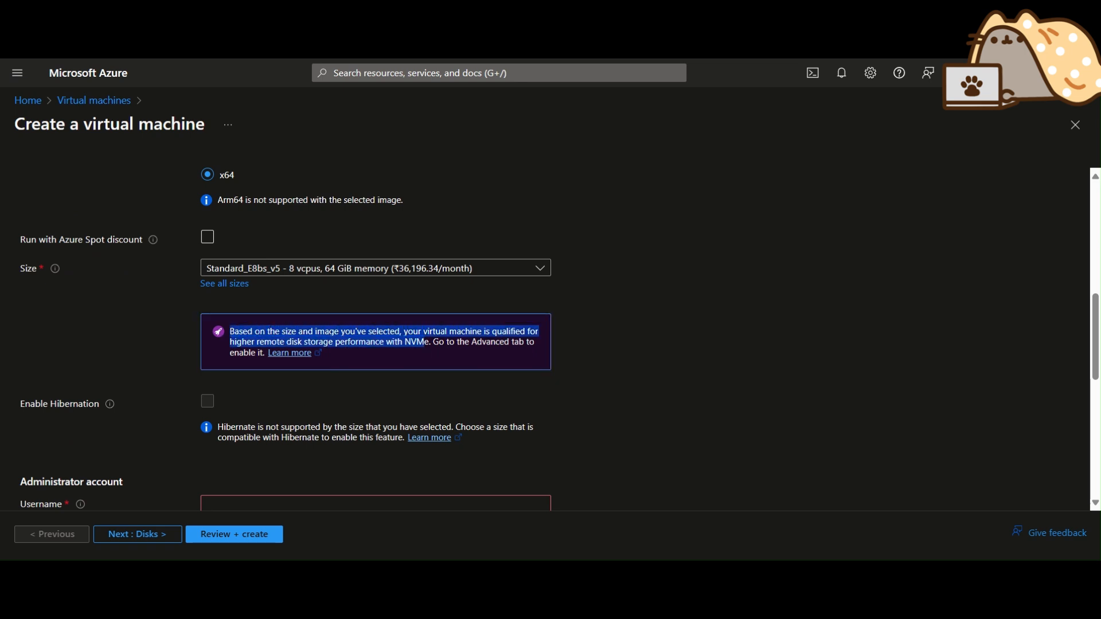
left_click(425, 343)
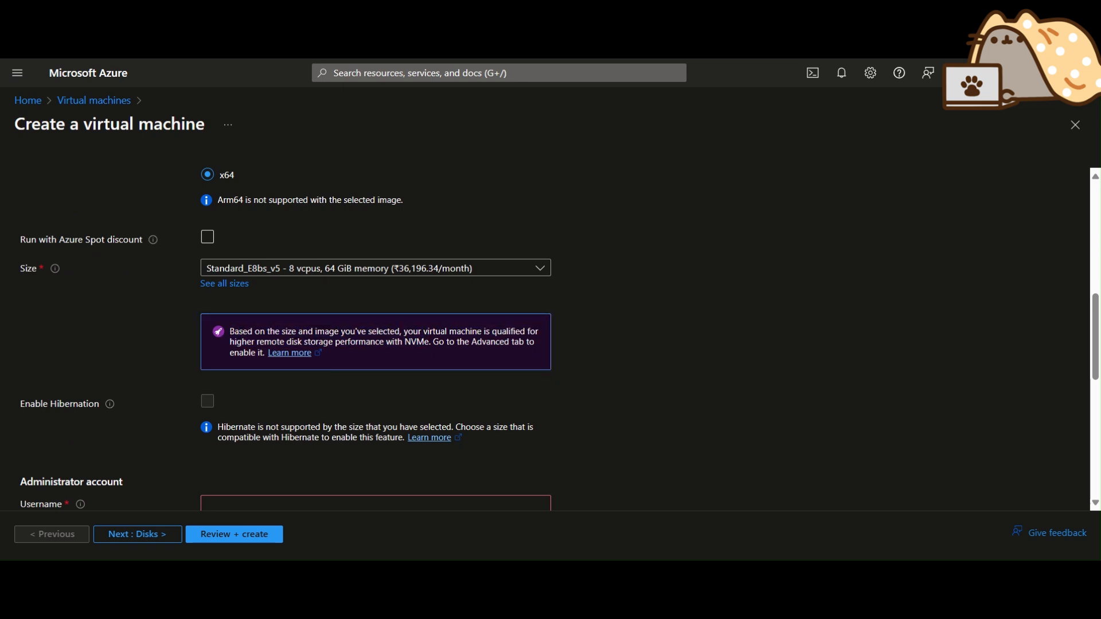
left_click_drag(412, 342, 430, 343)
left_click(440, 347)
Set the administrator username to nvmeadmin, enter its password in both password fields, and confirm the eligible Windows 10/11 license.
scroll(335, 362, "down", 5)
scroll(336, 363, "up", 1)
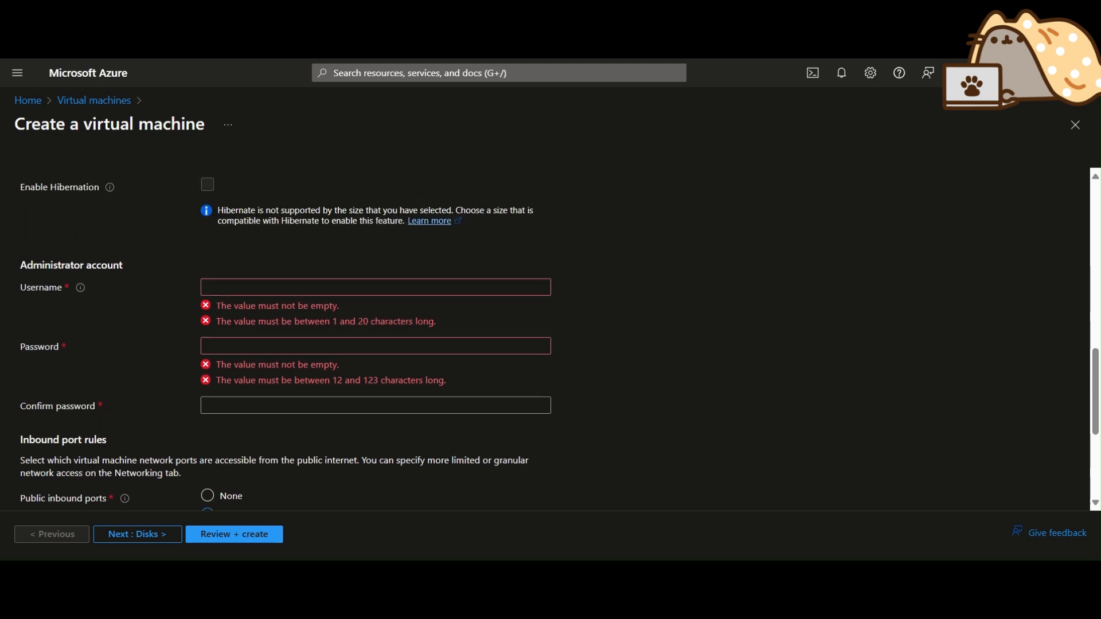
left_click(344, 288)
type("a")
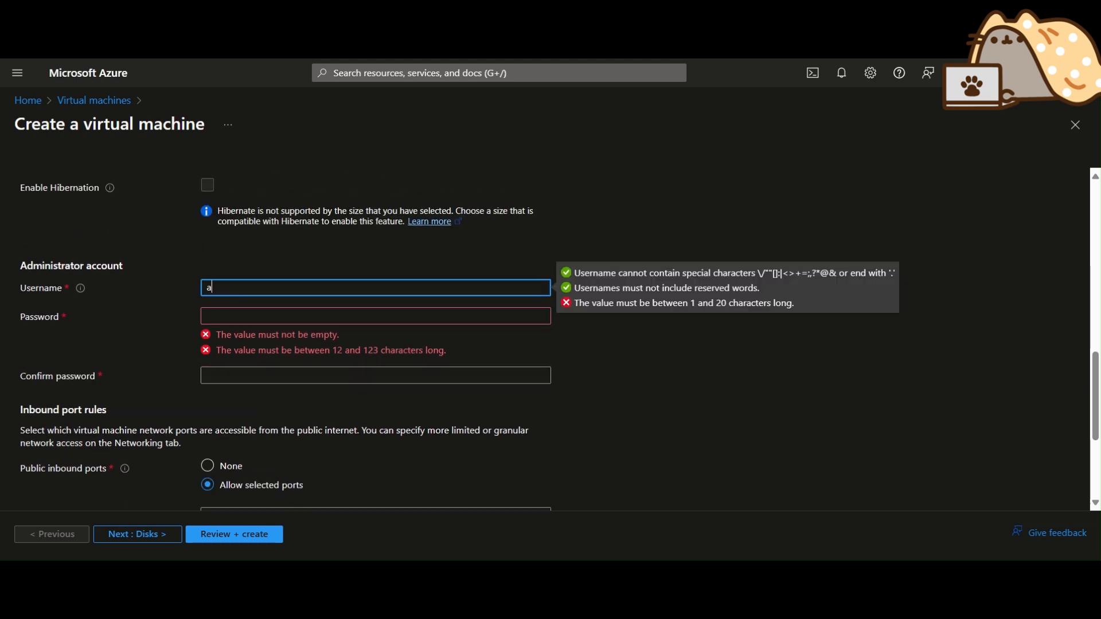
type("nvmeadmin")
key("Tab")
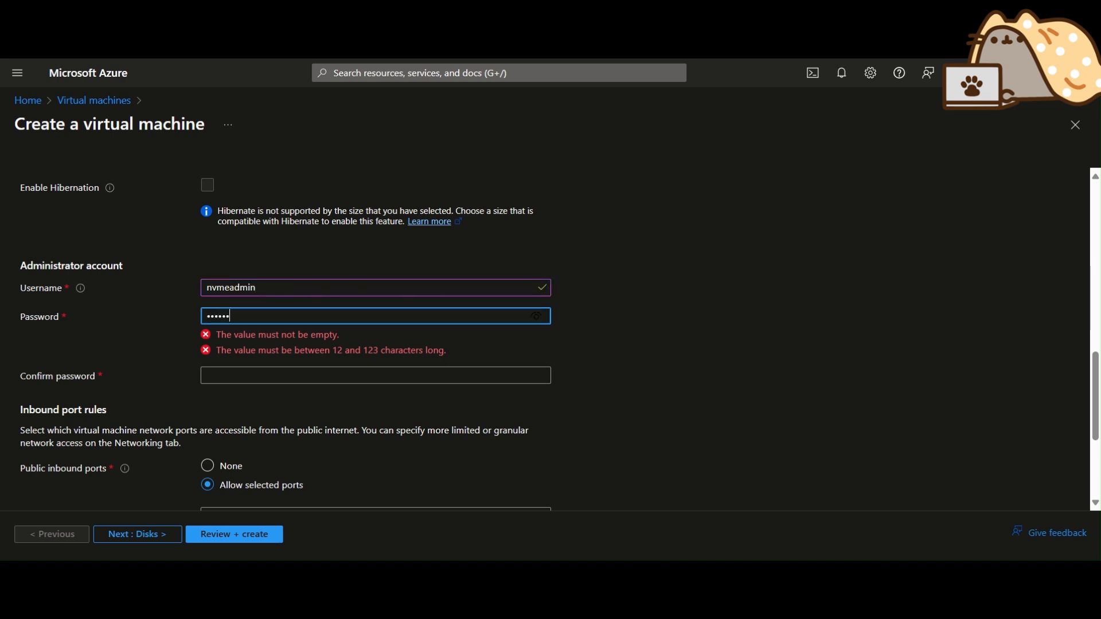
type("••••••••••••")
key("Tab")
type("•")
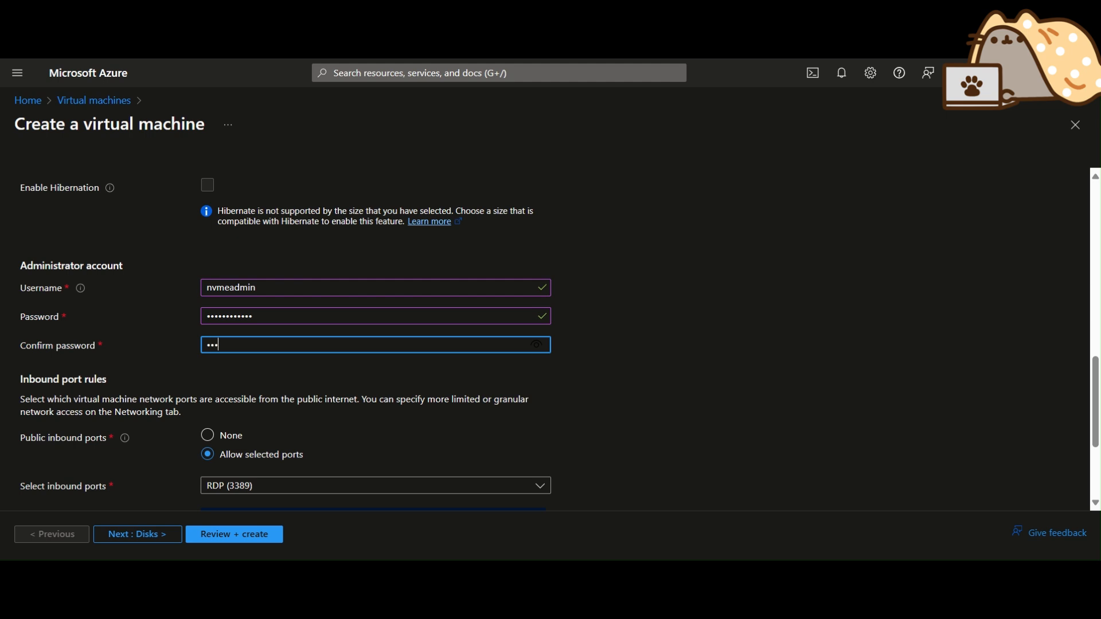
scroll(31, 469, "down", 3)
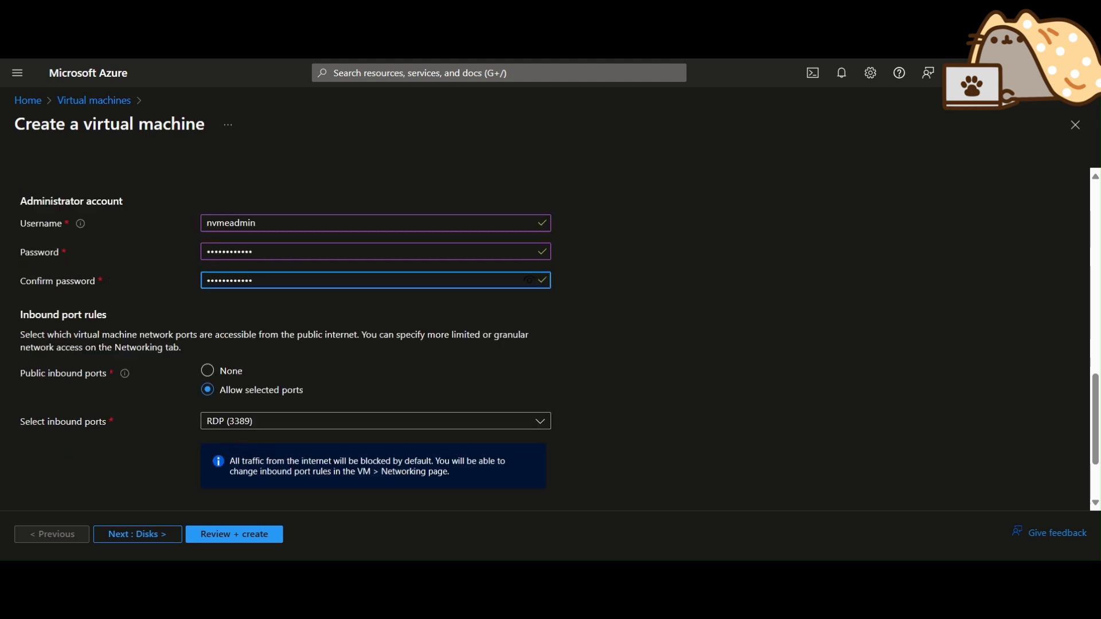
left_click(27, 453)
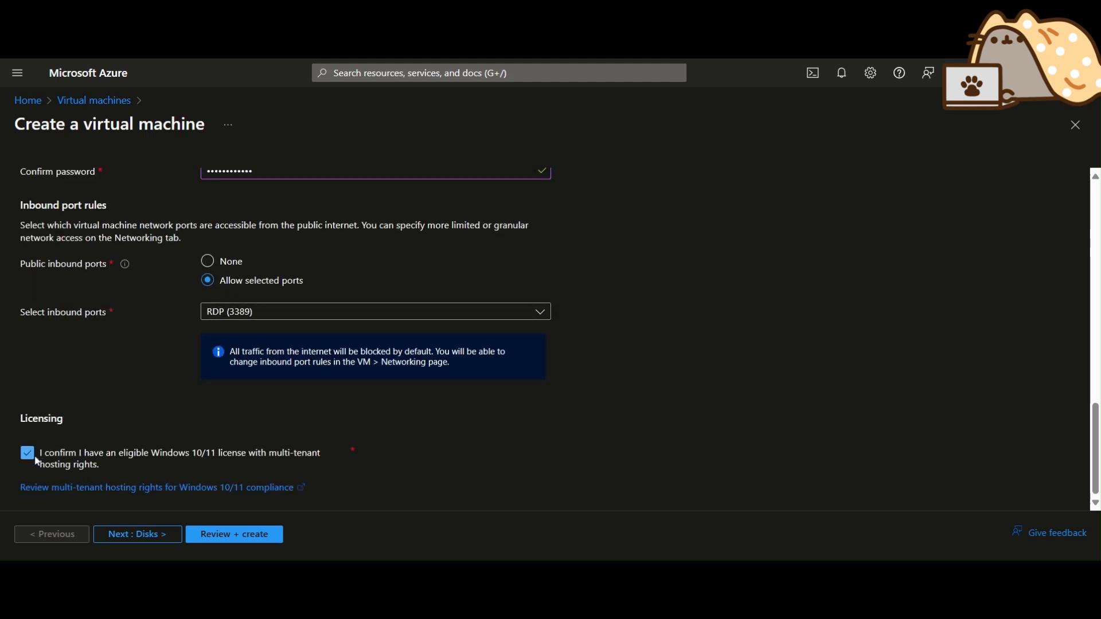
Review the security type setting and examine the Performance (NVMe) option in the advanced VM settings.
scroll(271, 436, "up", 10)
scroll(272, 436, "down", 4)
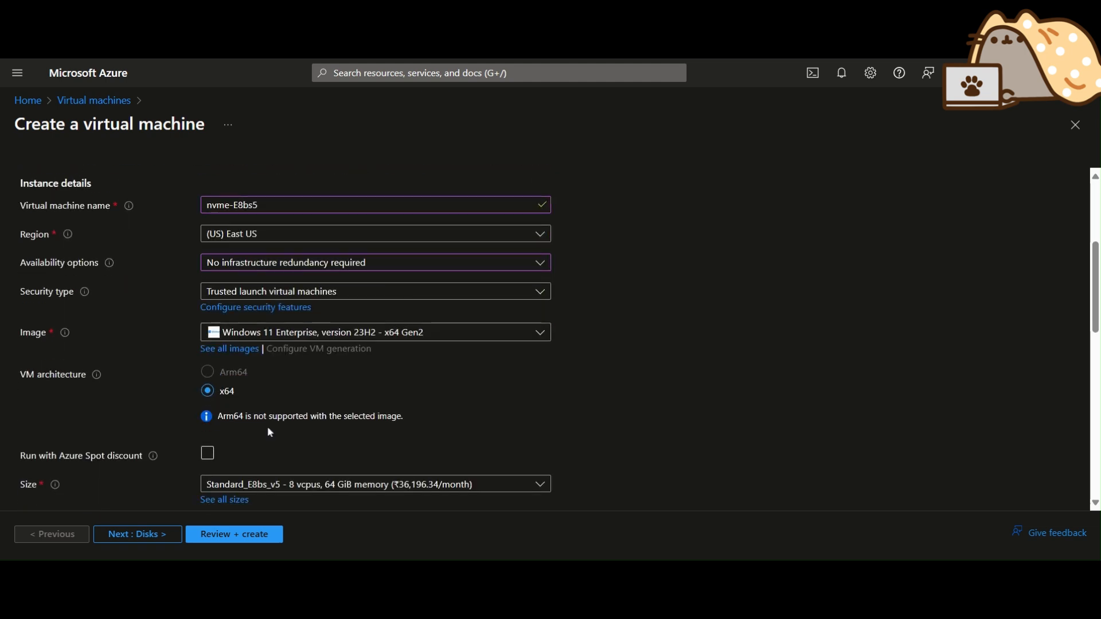
mouse_move(86, 300)
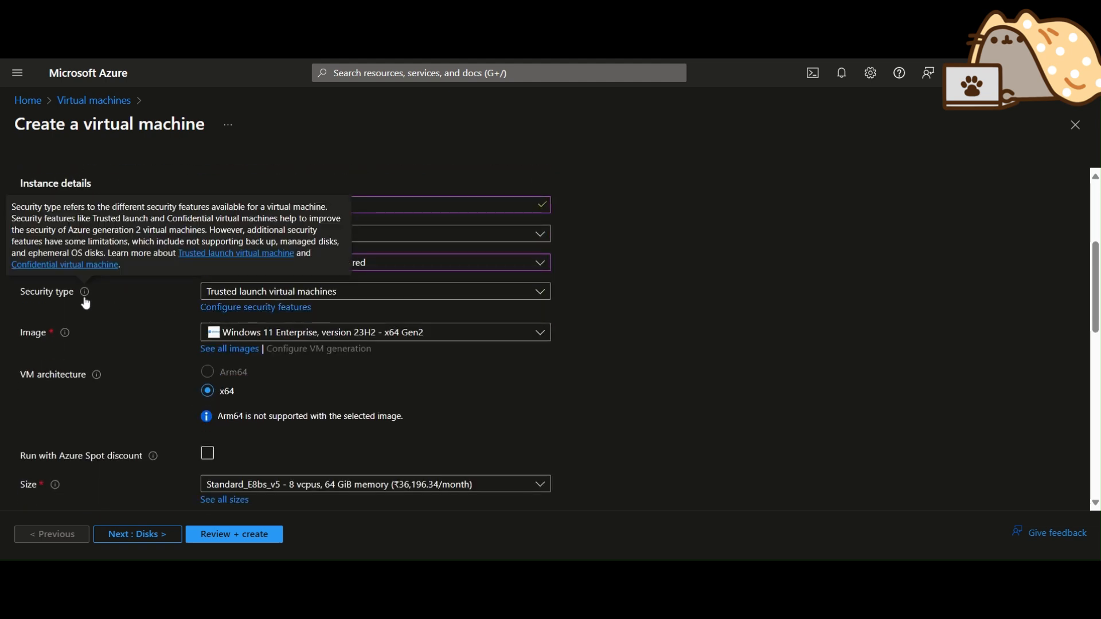
left_click(311, 295)
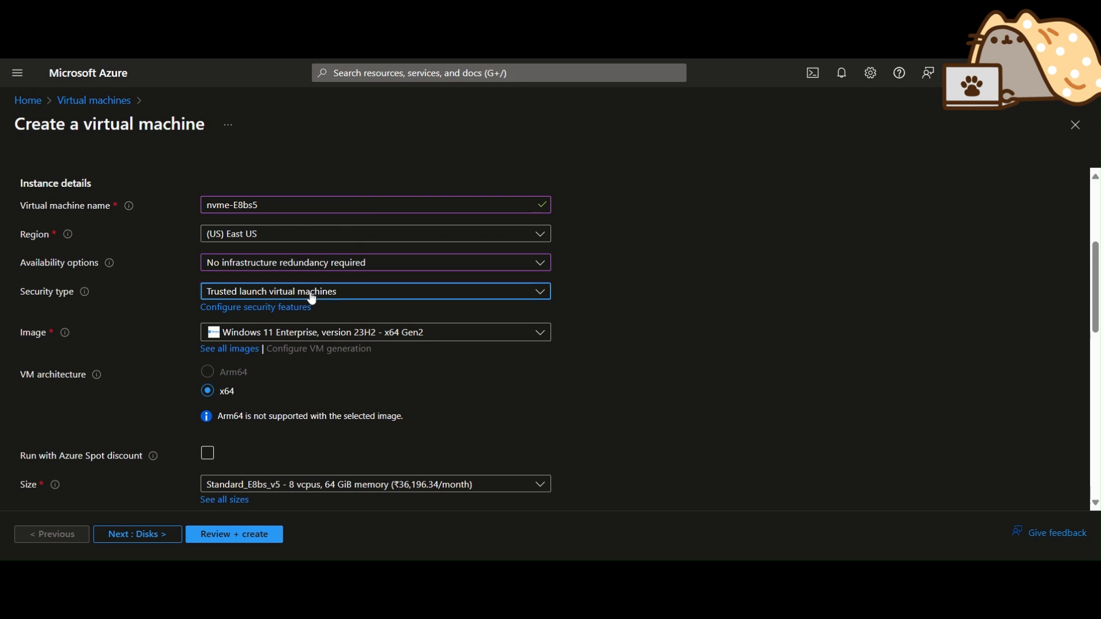
scroll(660, 333, "up", 4)
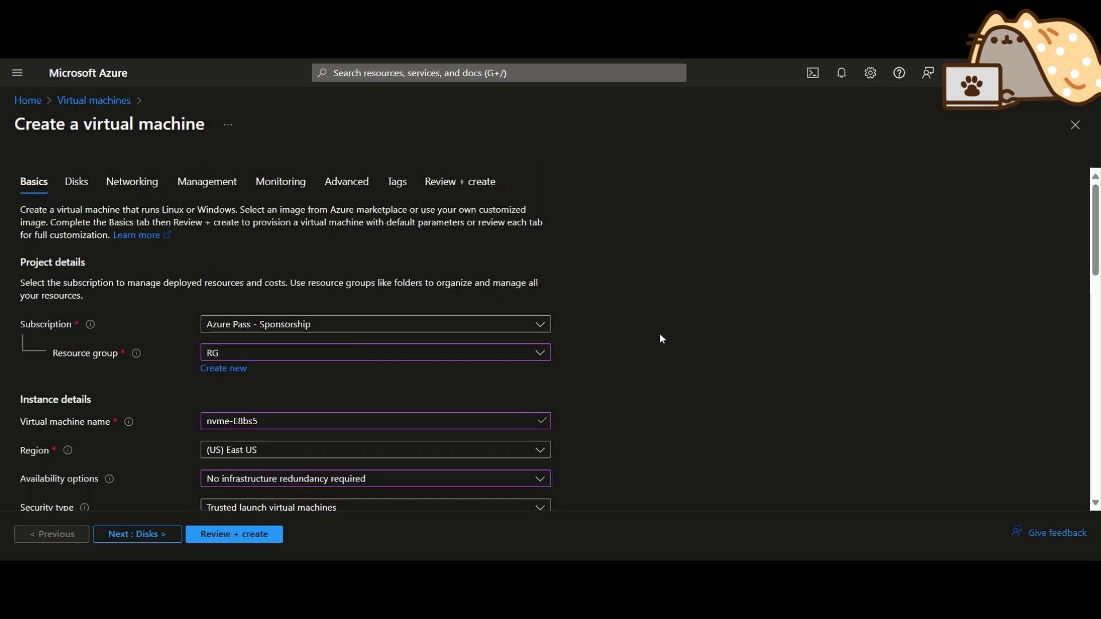
left_click(343, 193)
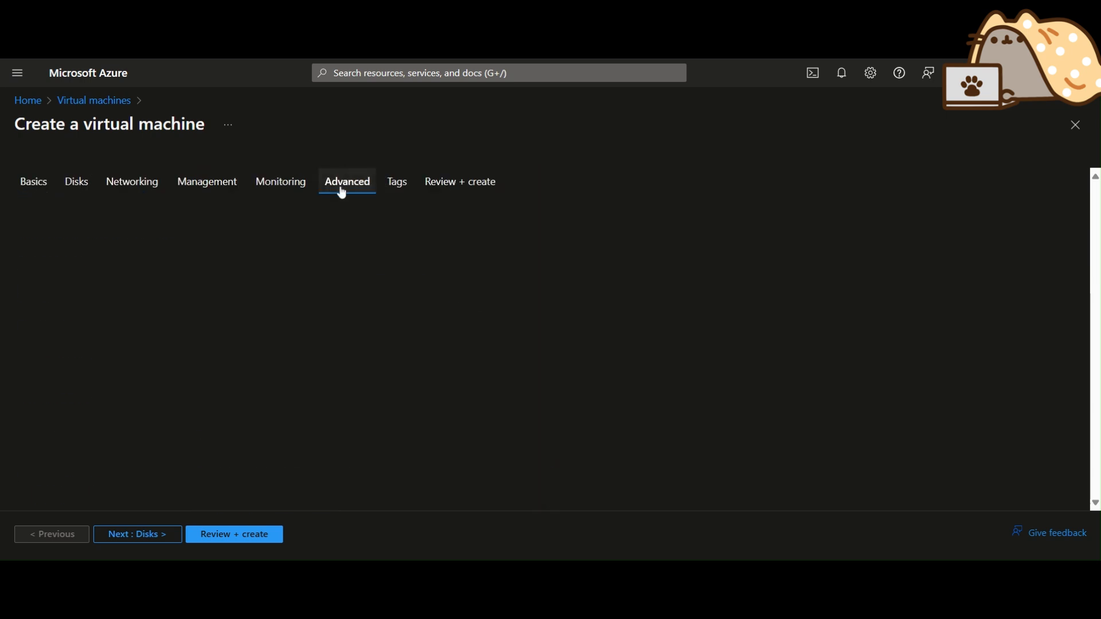
scroll(343, 193, "down", 5)
scroll(342, 325, "down", 4)
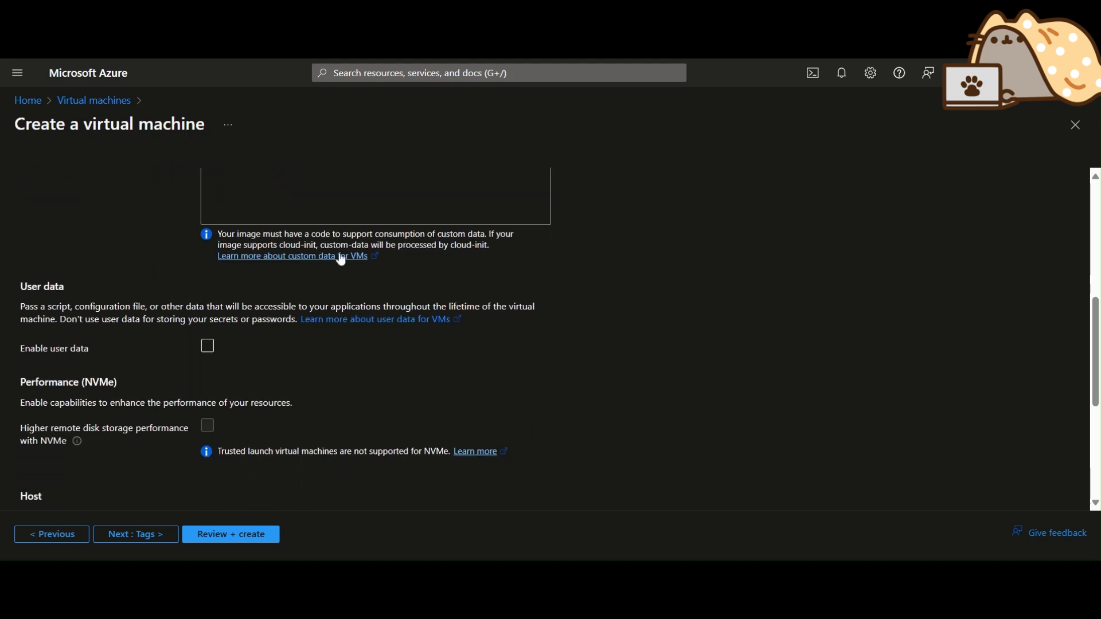
left_click_drag(25, 230, 109, 230)
left_click(117, 234)
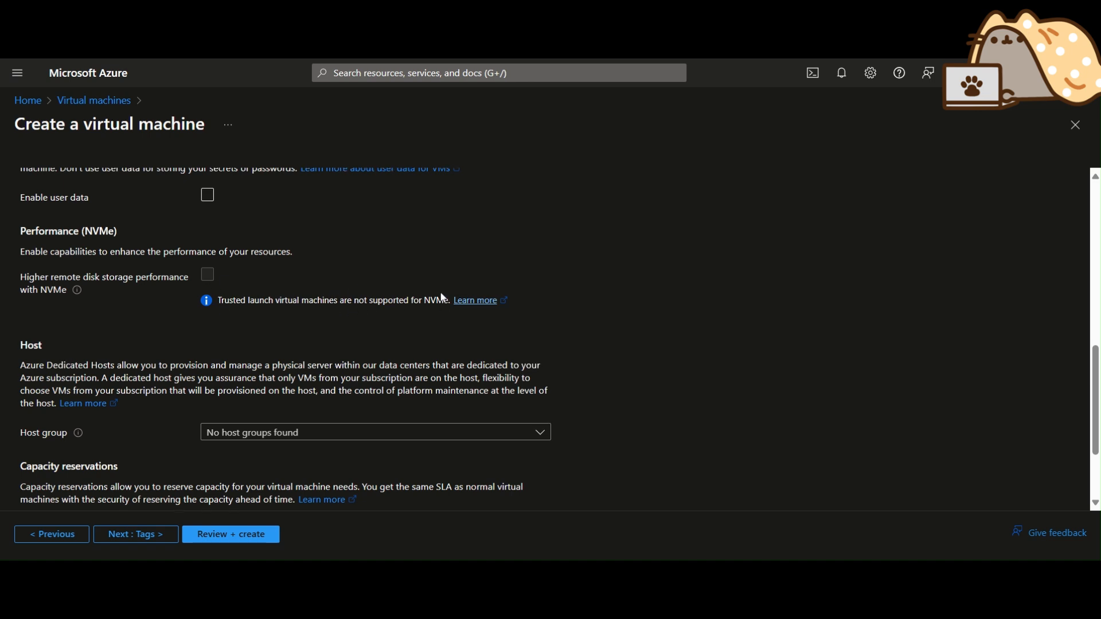
Change the virtual machine's security type to Standard in the basic settings.
scroll(63, 229, "up", 5)
left_click(34, 184)
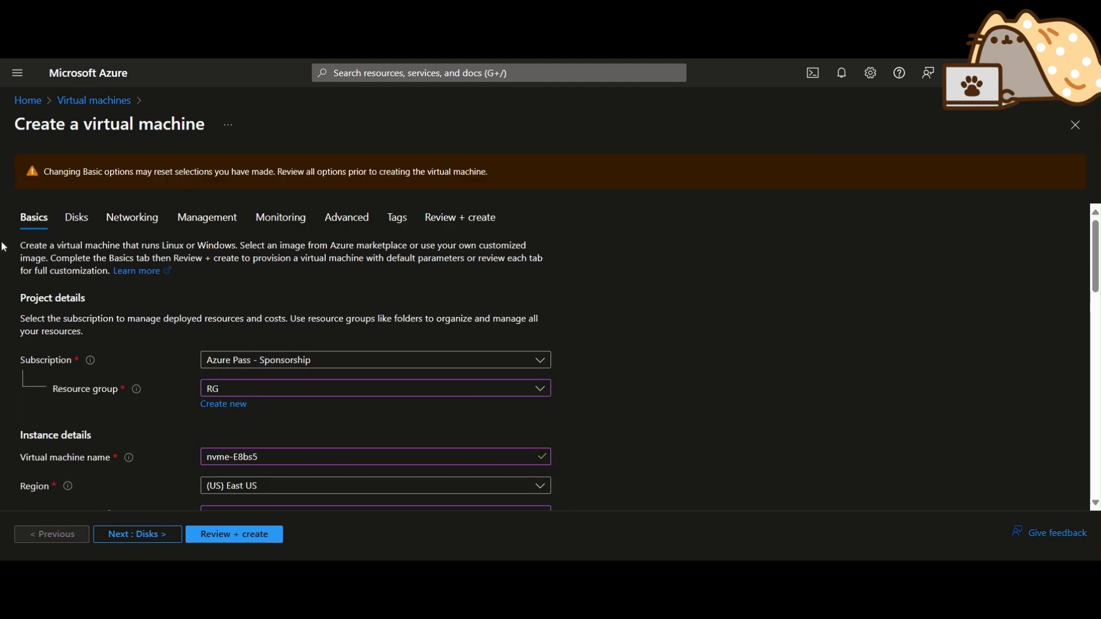
scroll(646, 294, "down", 5)
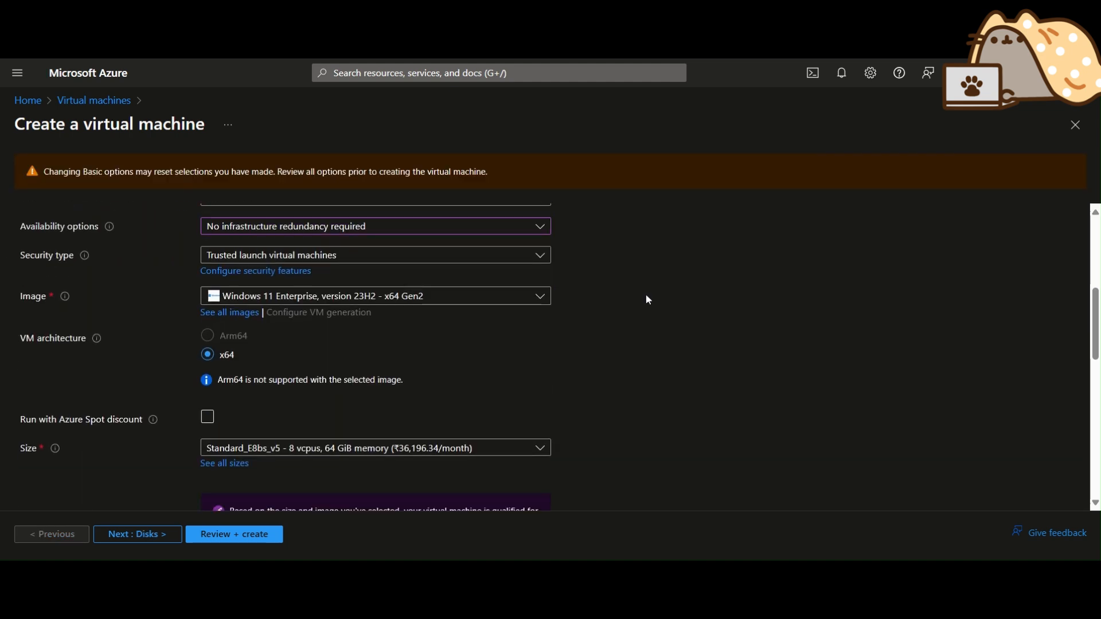
scroll(109, 278, "up", 1)
left_click(291, 330)
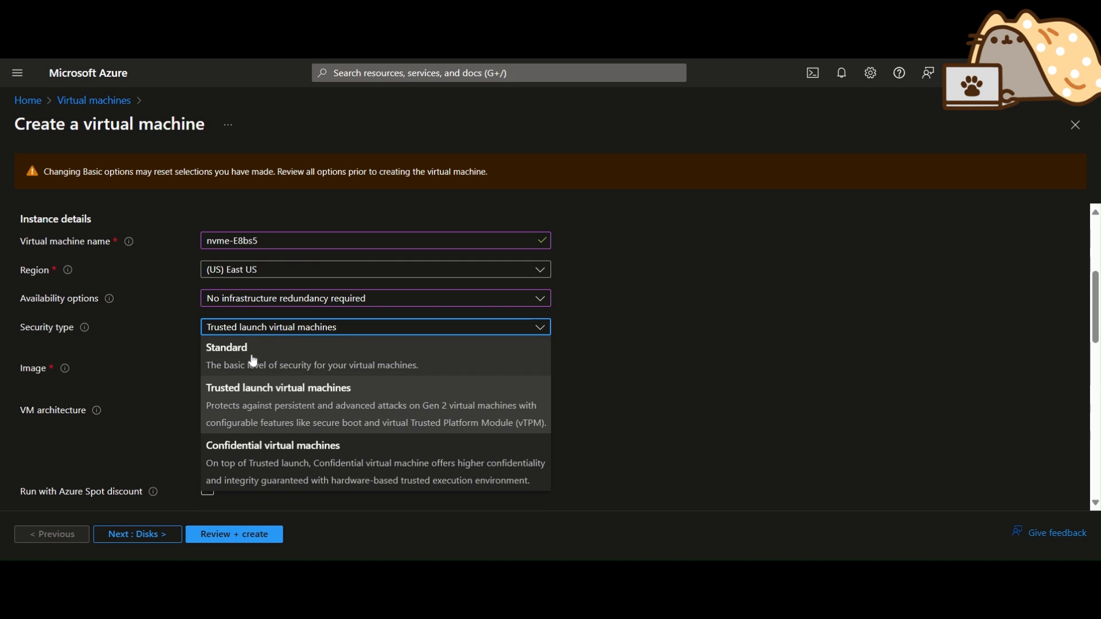
left_click(252, 357)
left_click(330, 331)
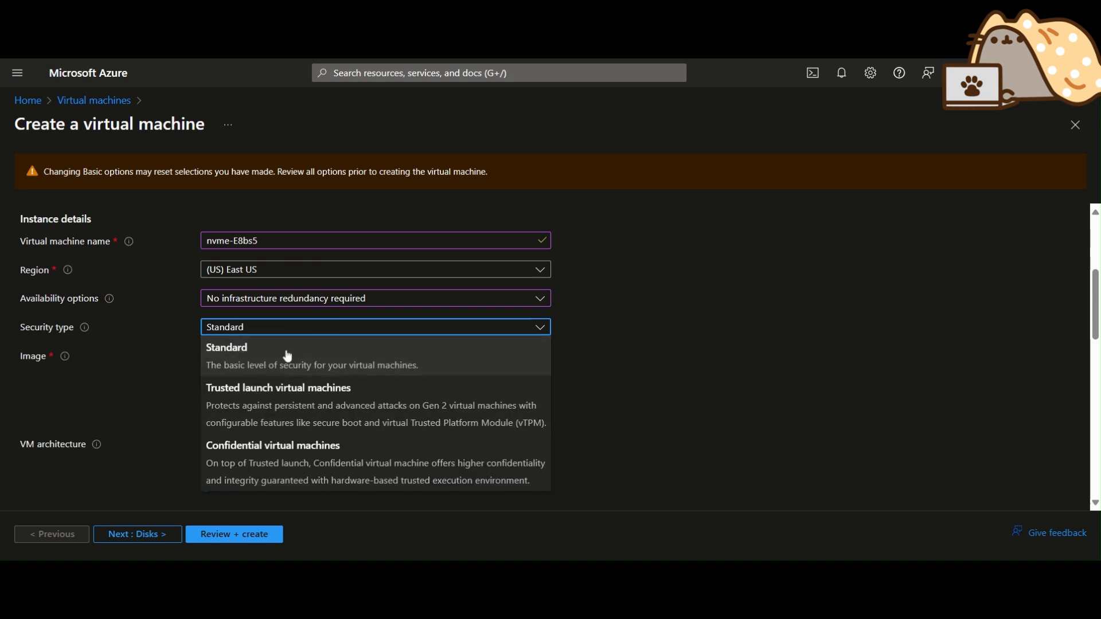
left_click(397, 357)
Enable higher remote disk storage performance with NVMe in the advanced VM settings.
scroll(370, 332, "up", 4)
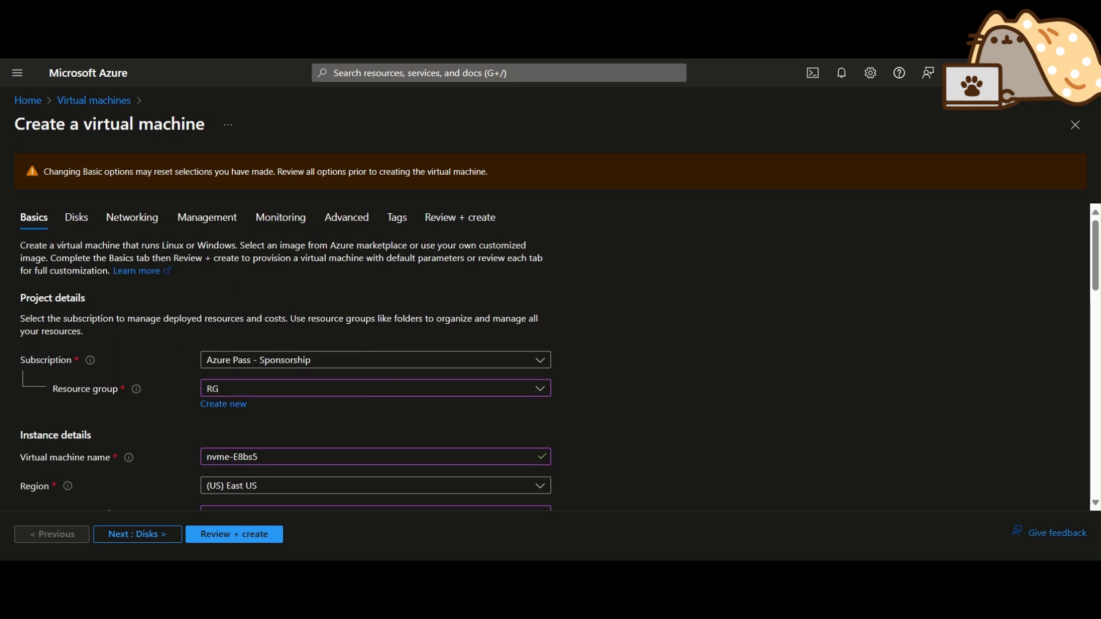
left_click(346, 218)
scroll(333, 239, "down", 5)
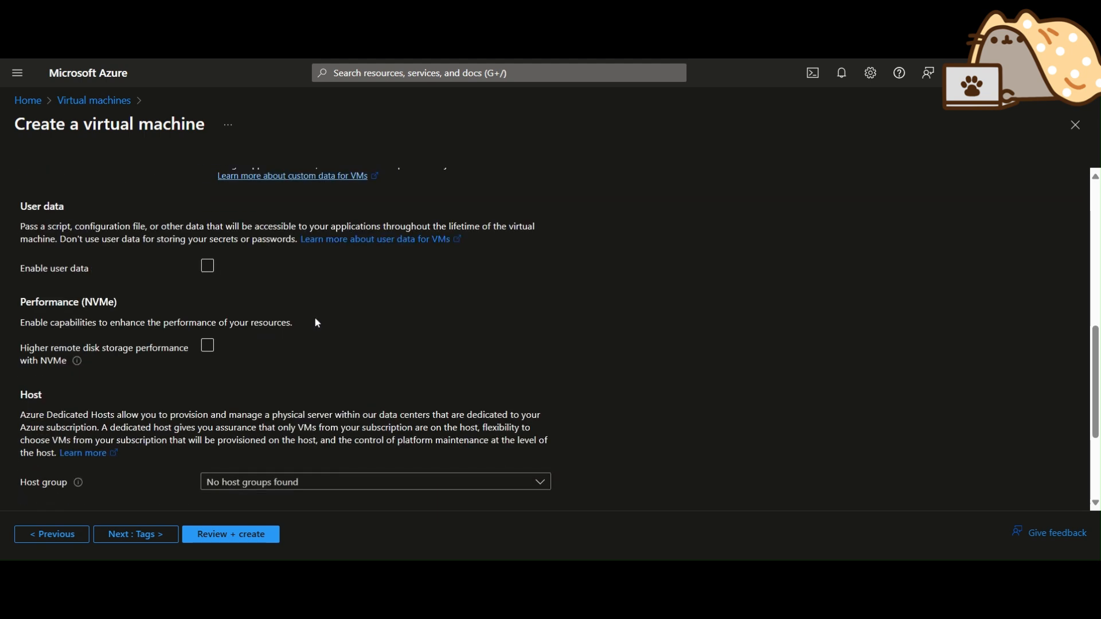
left_click(207, 347)
left_click_drag(21, 357, 59, 363)
left_click(86, 380)
Review the virtual machine's disk encryption, OS disk and data disk settings.
scroll(404, 398, "up", 5)
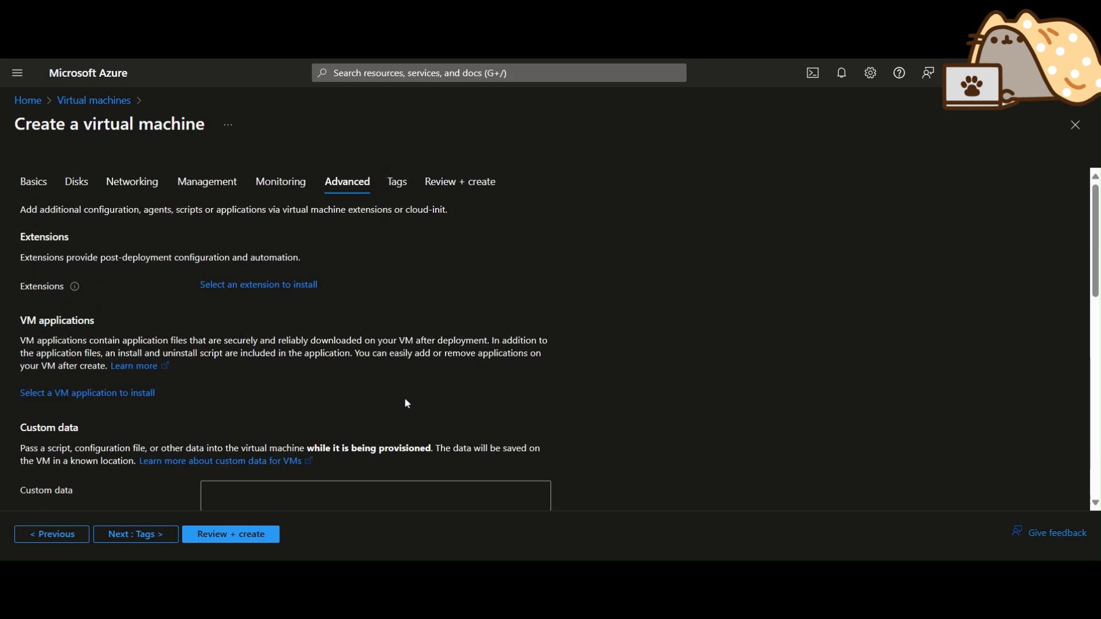
left_click(81, 197)
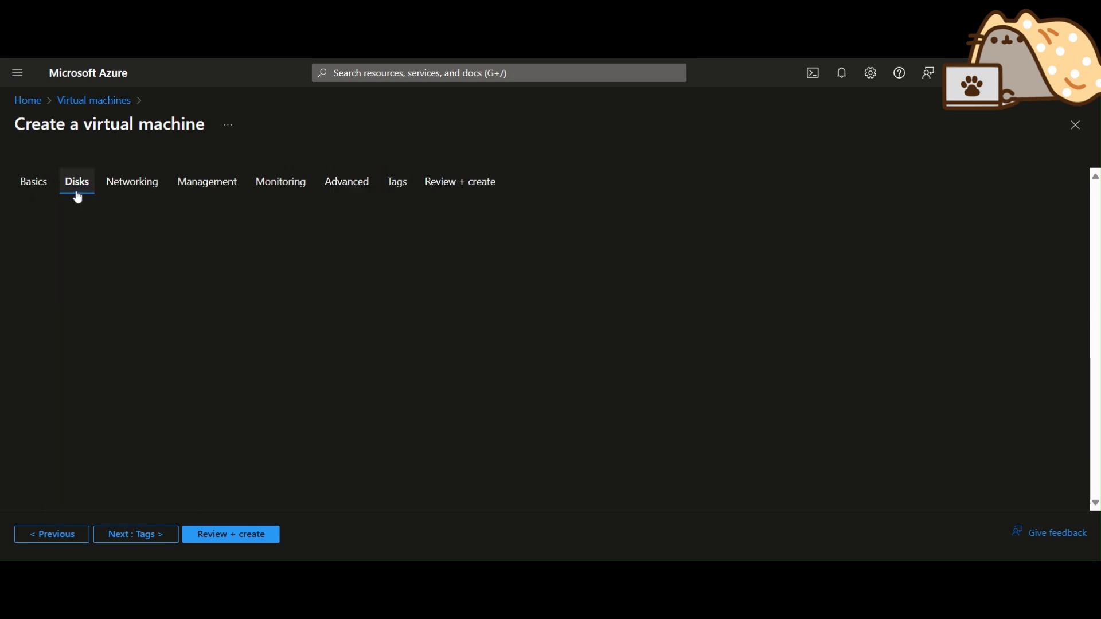
scroll(86, 258, "down", 1)
scroll(149, 329, "down", 3)
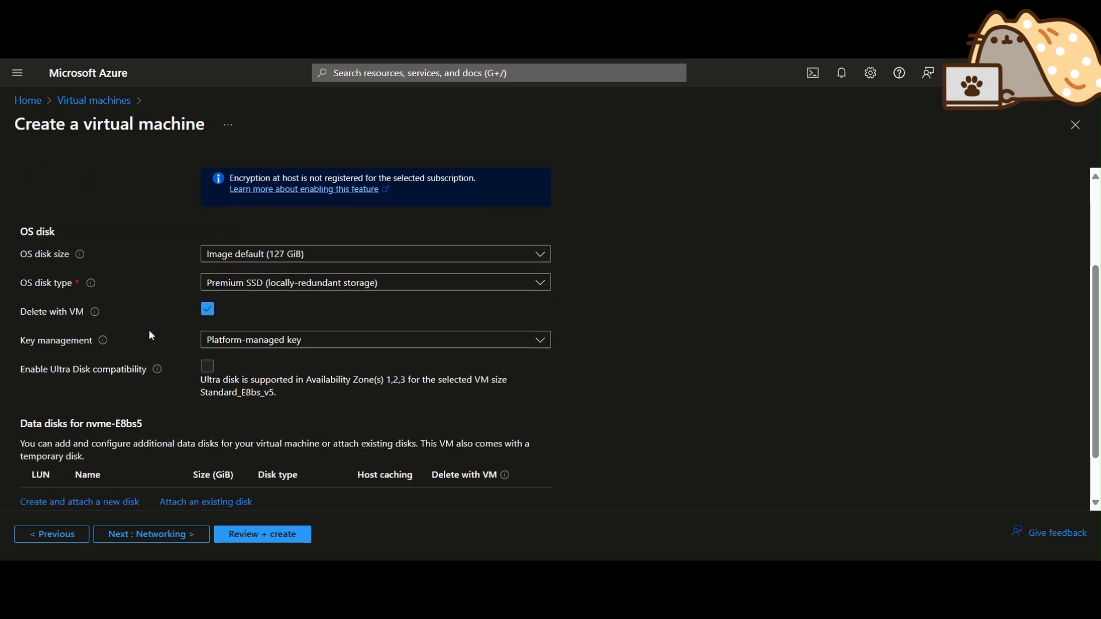
scroll(212, 347, "up", 3)
scroll(231, 277, "up", 4)
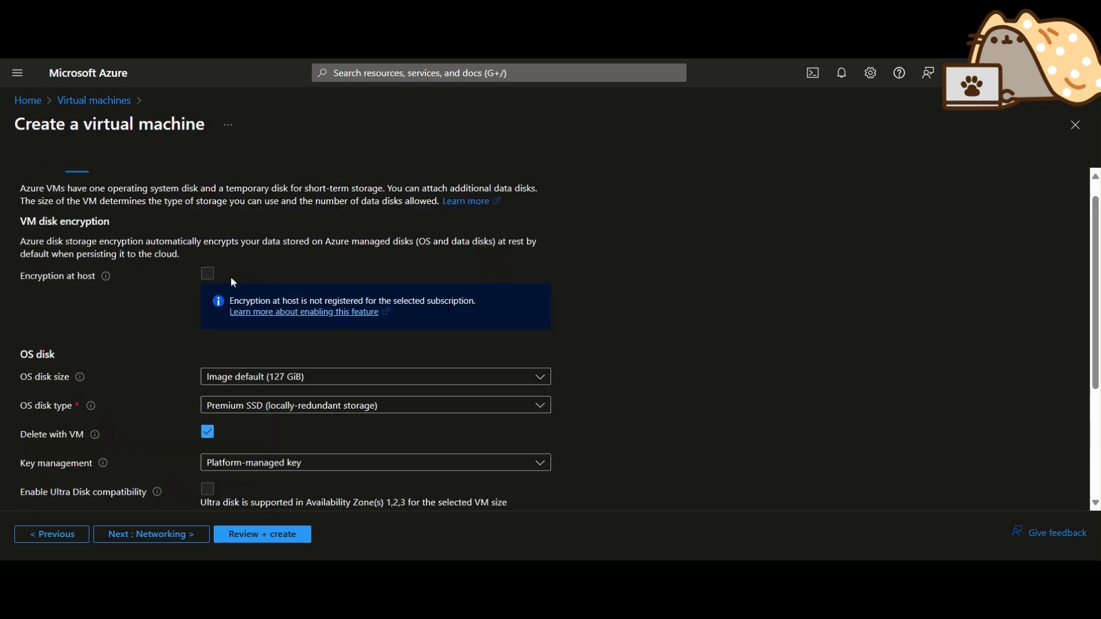
scroll(224, 273, "down", 4)
scroll(224, 273, "up", 4)
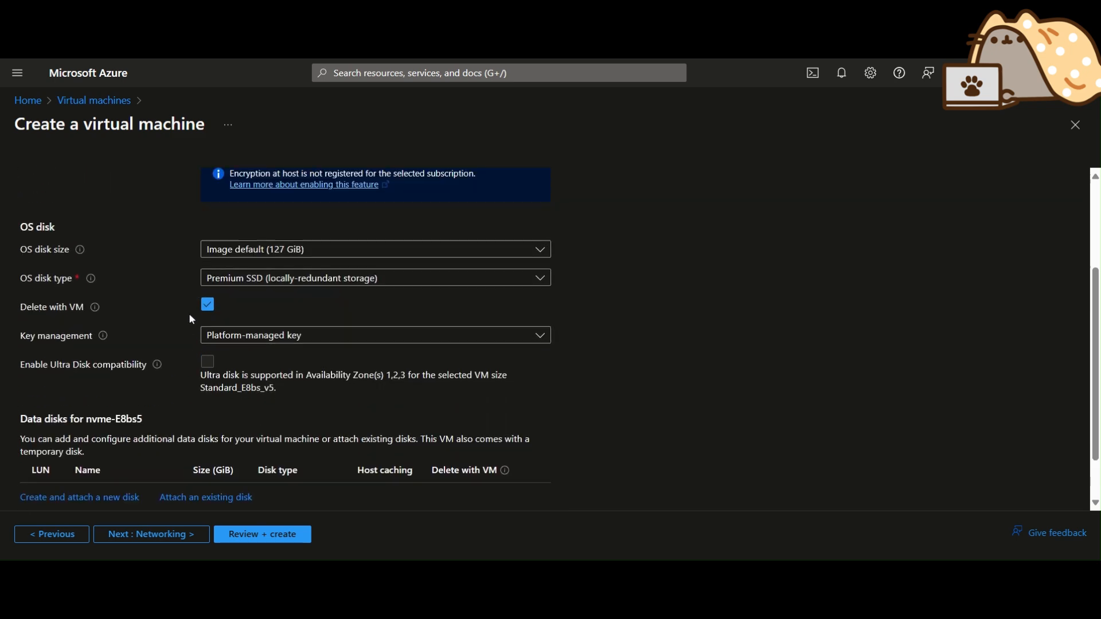
Set the public IP and NIC to be deleted with the VM in the networking settings.
left_click(145, 185)
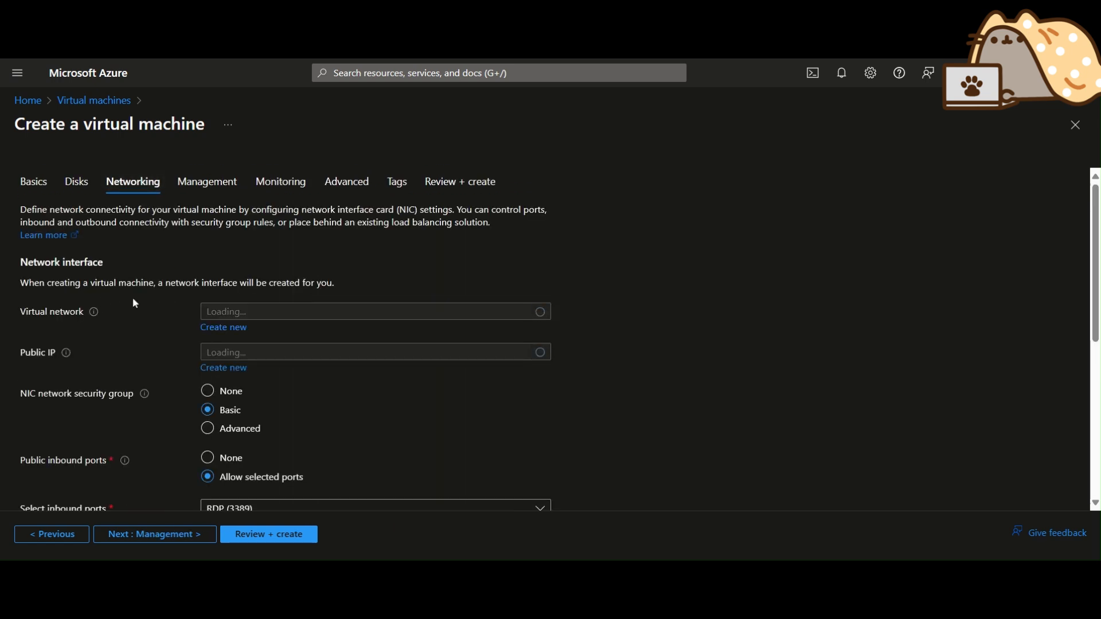
scroll(135, 304, "down", 6)
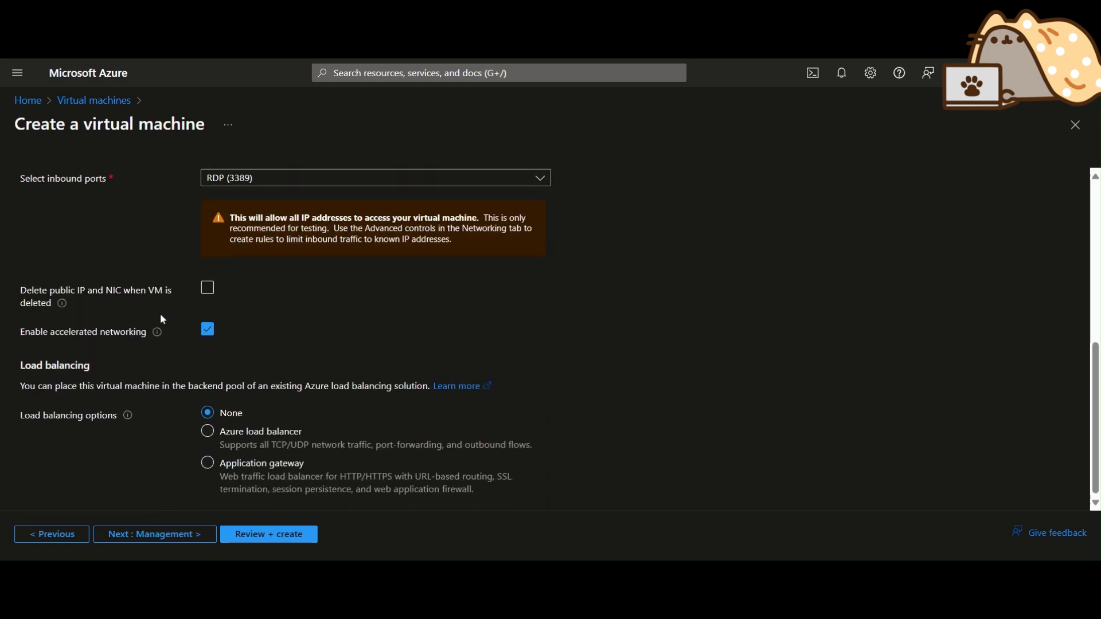
scroll(160, 313, "up", 6)
scroll(101, 312, "down", 5)
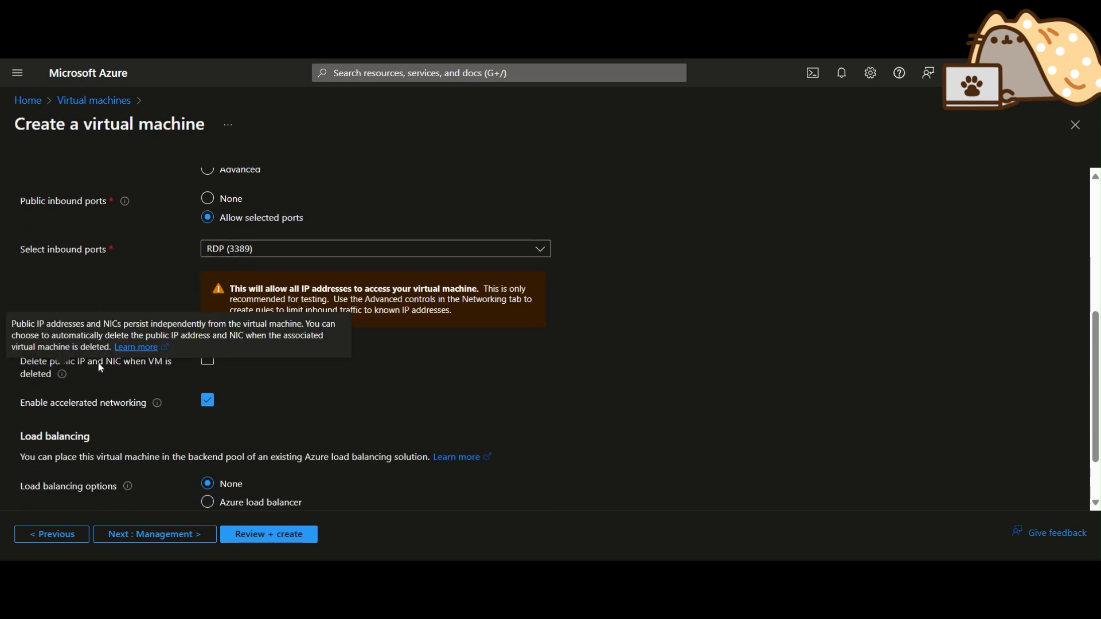
left_click(210, 367)
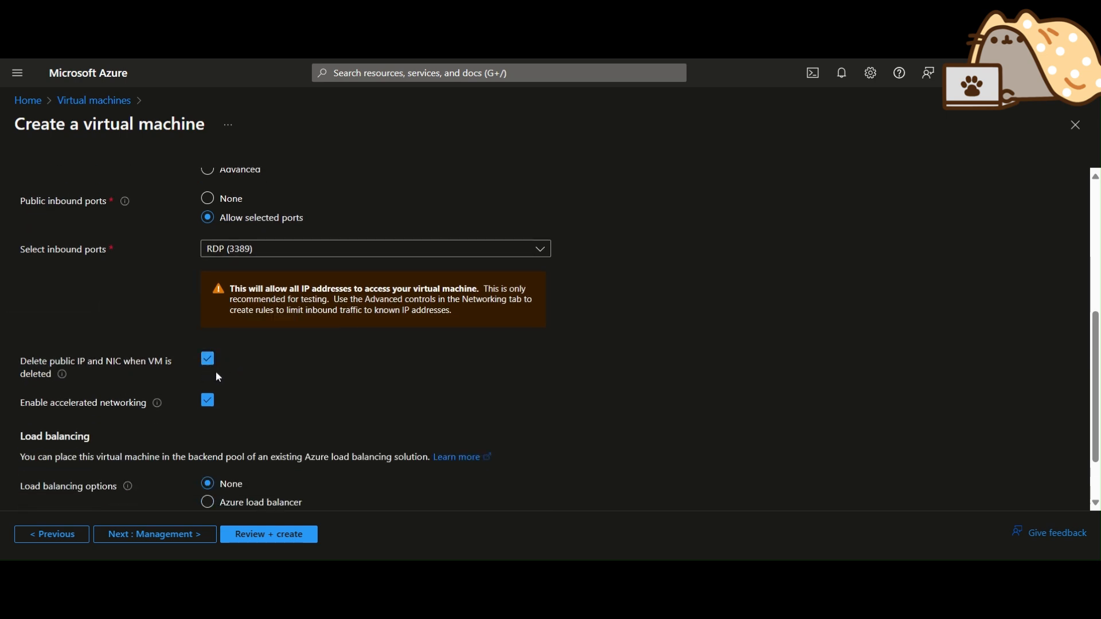
scroll(143, 352, "up", 6)
Enable the free basic plan of Microsoft Defender for Cloud in the VM's management settings.
left_click(209, 181)
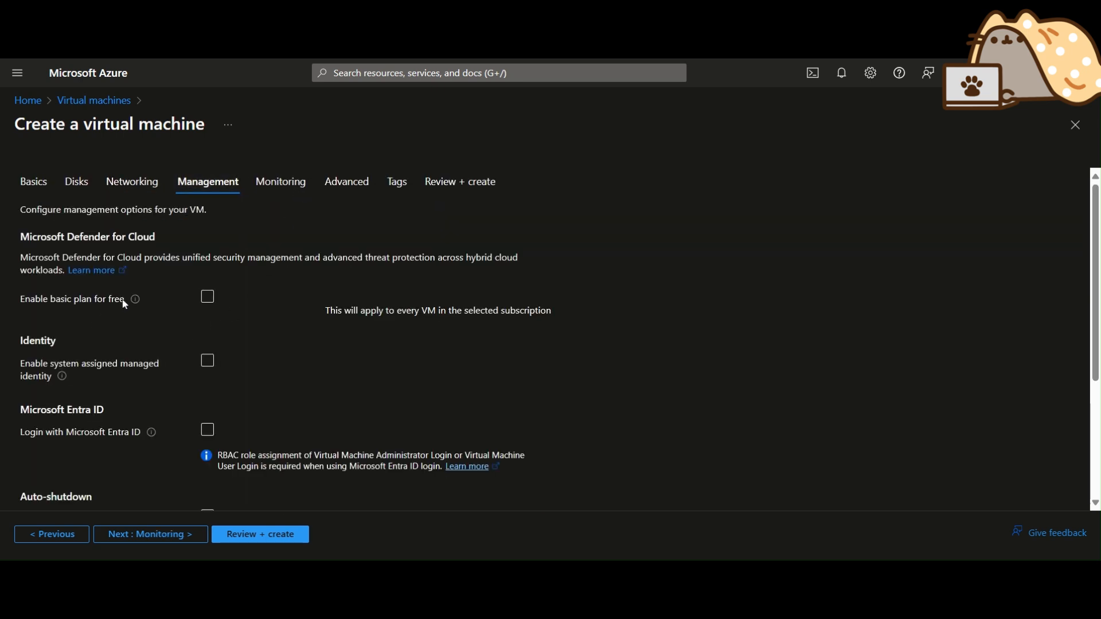
left_click(207, 297)
scroll(197, 306, "down", 5)
scroll(184, 298, "up", 5)
Go through the monitoring, advanced and tags settings and open the final review of the virtual machine.
left_click(281, 181)
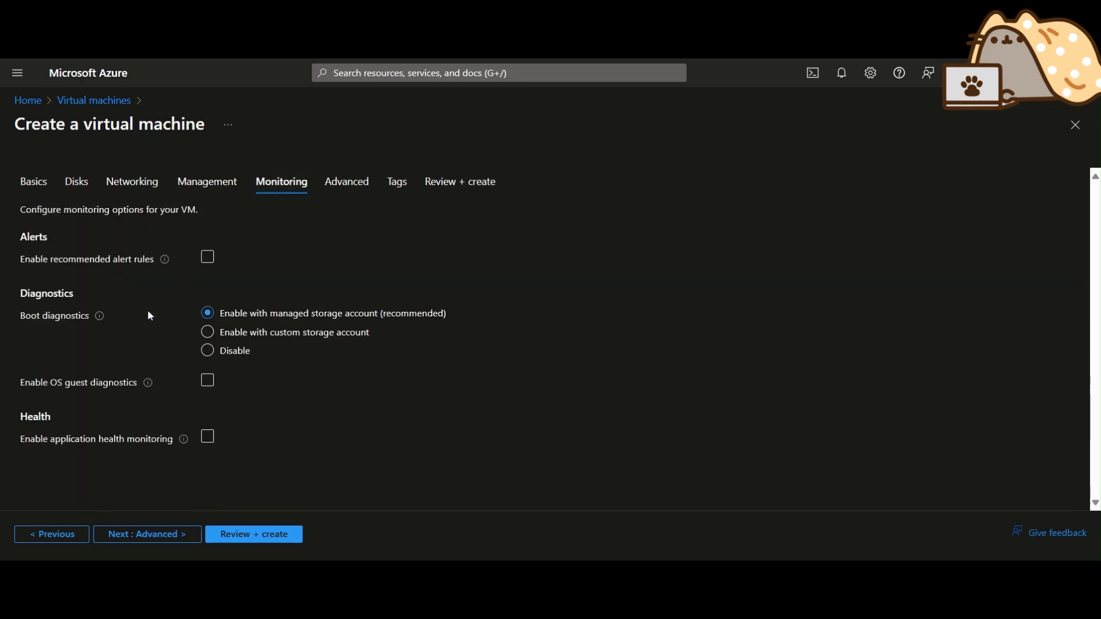
left_click(358, 183)
left_click(400, 182)
left_click(442, 188)
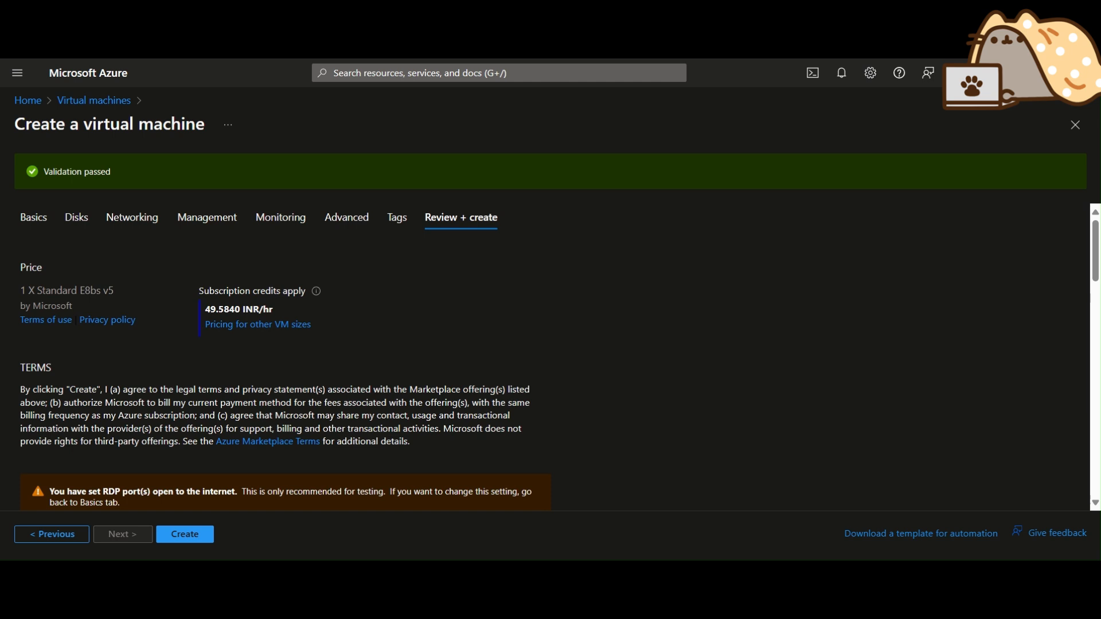
Review the summary of the virtual machine's basics, disks, networking, management and advanced settings before creation.
scroll(455, 264, "down", 5)
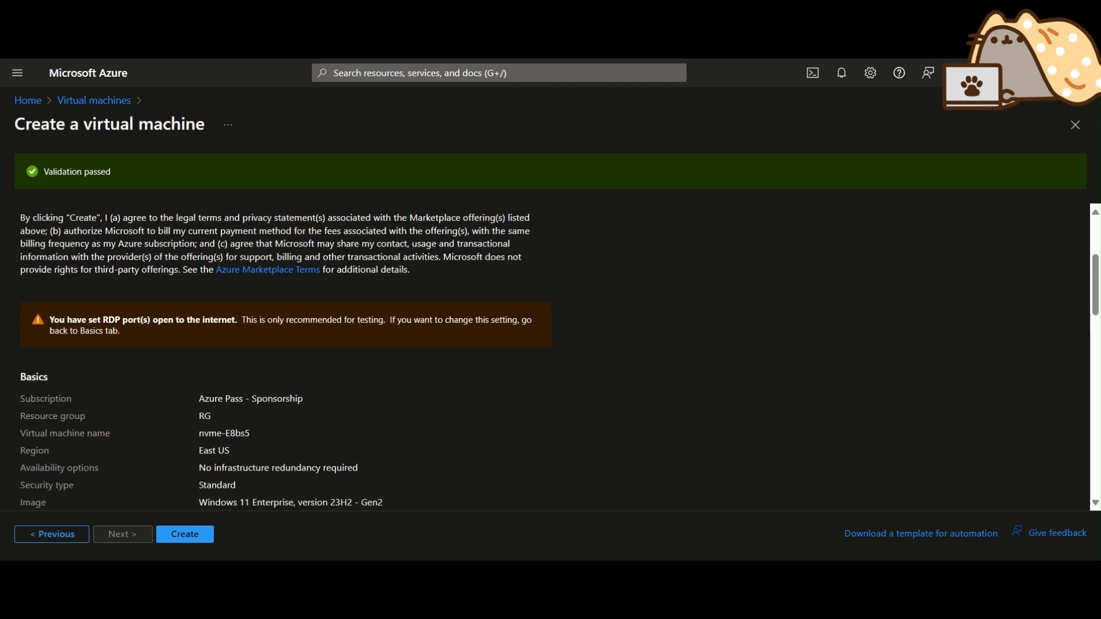
scroll(455, 310, "down", 1)
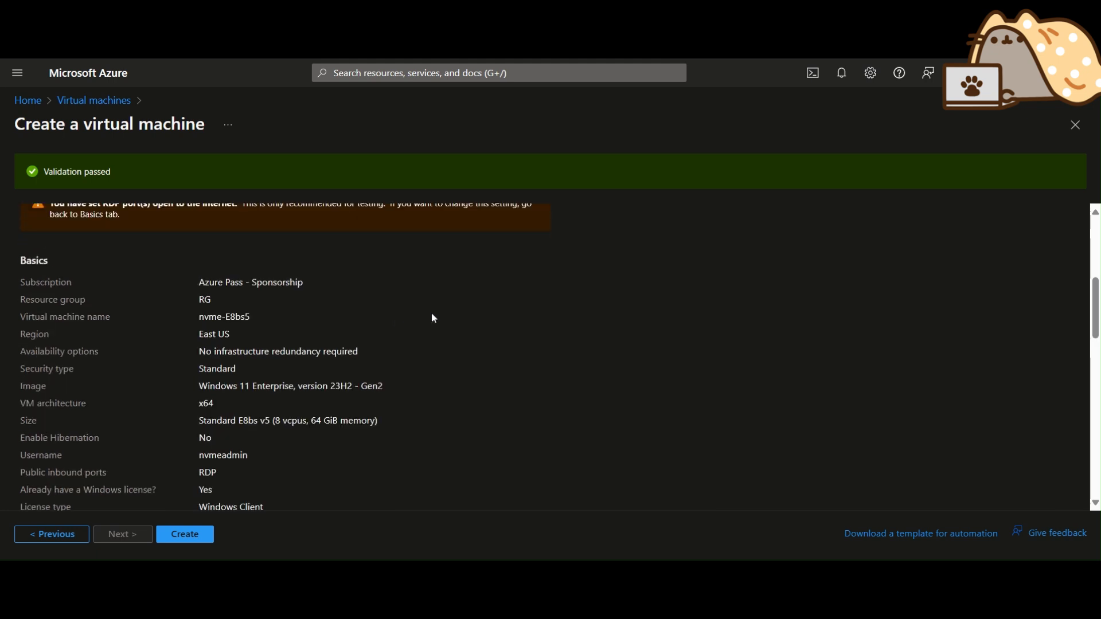
left_click_drag(51, 245, 259, 244)
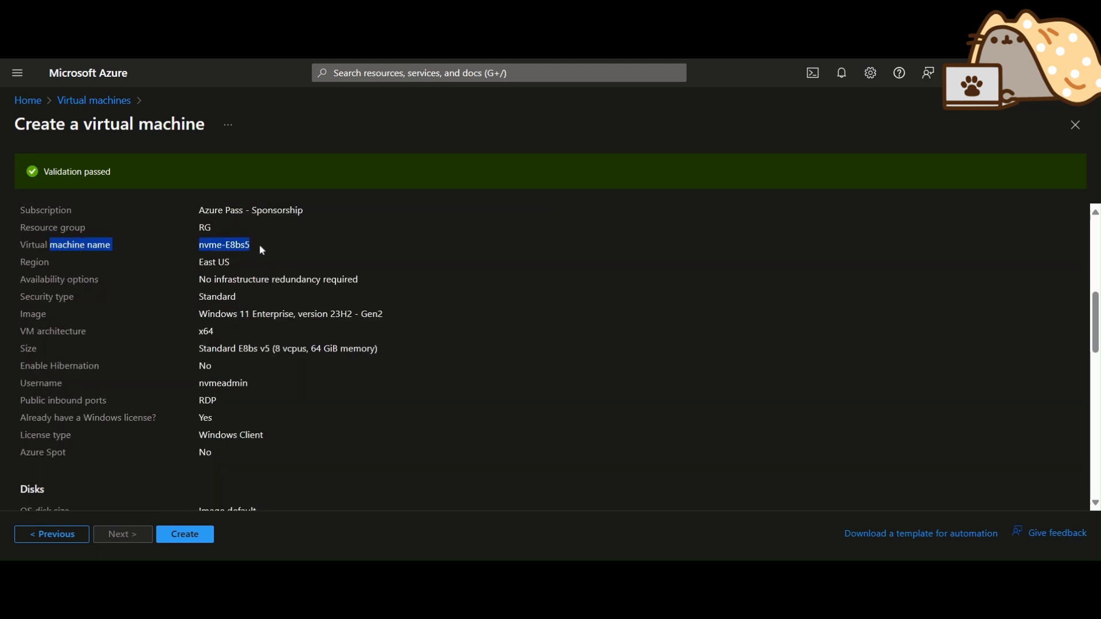
left_click(201, 293)
left_click_drag(201, 264, 282, 267)
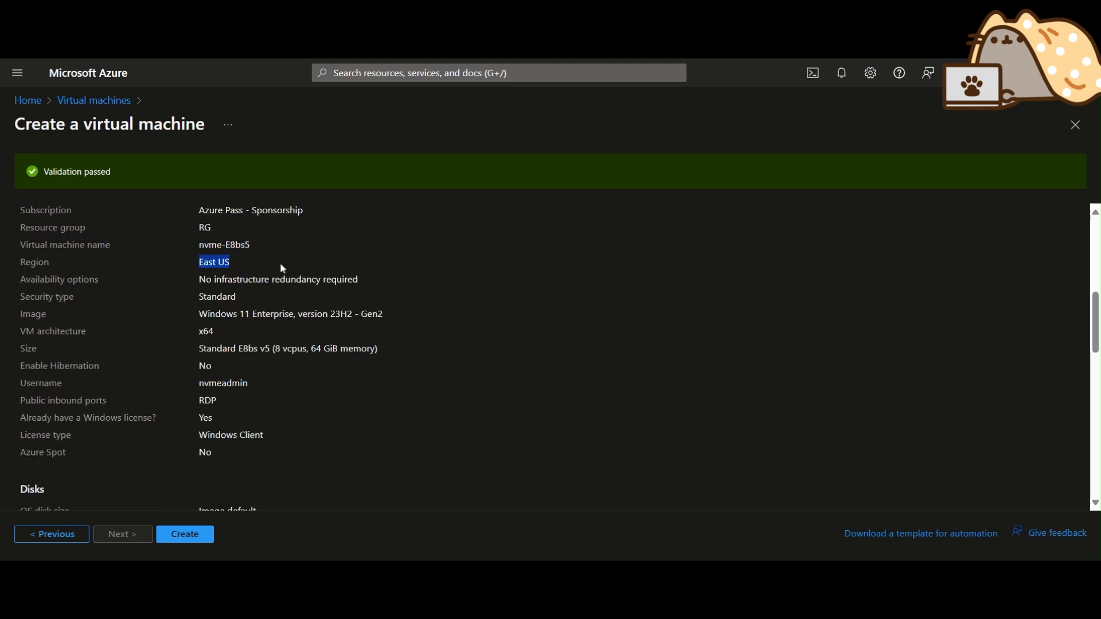
left_click_drag(384, 315, 195, 316)
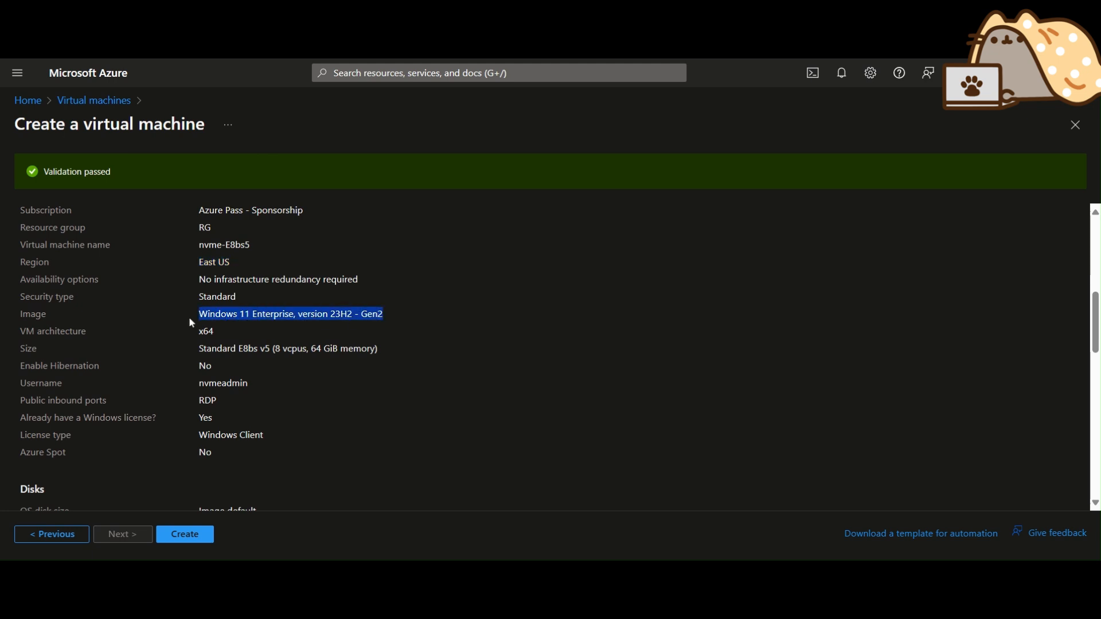
scroll(192, 383, "down", 1)
scroll(196, 389, "down", 9)
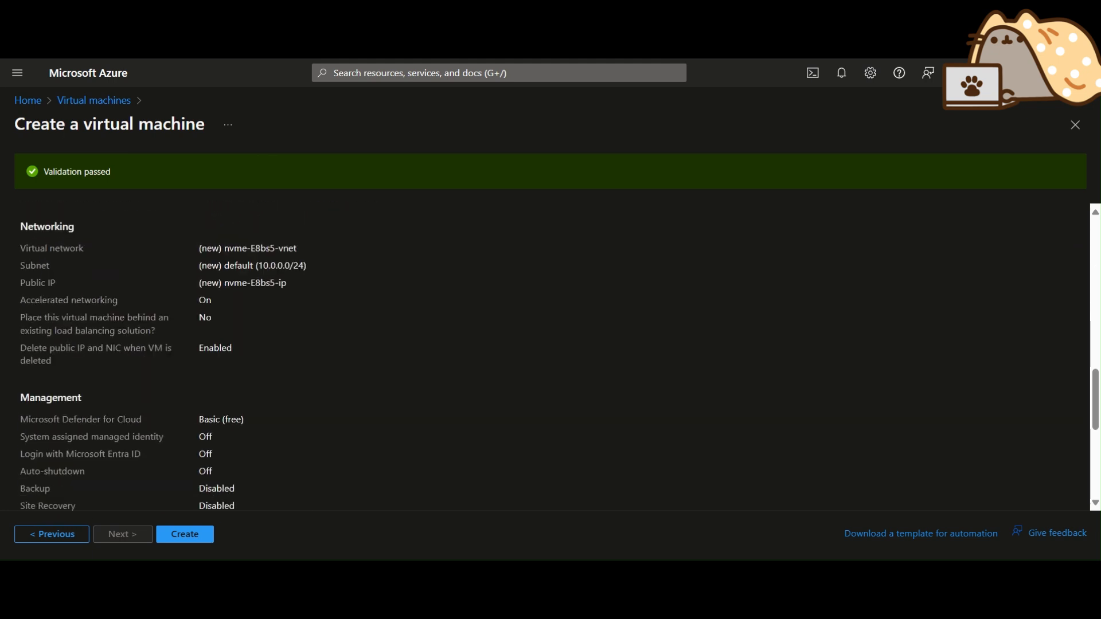
scroll(241, 298, "down", 4)
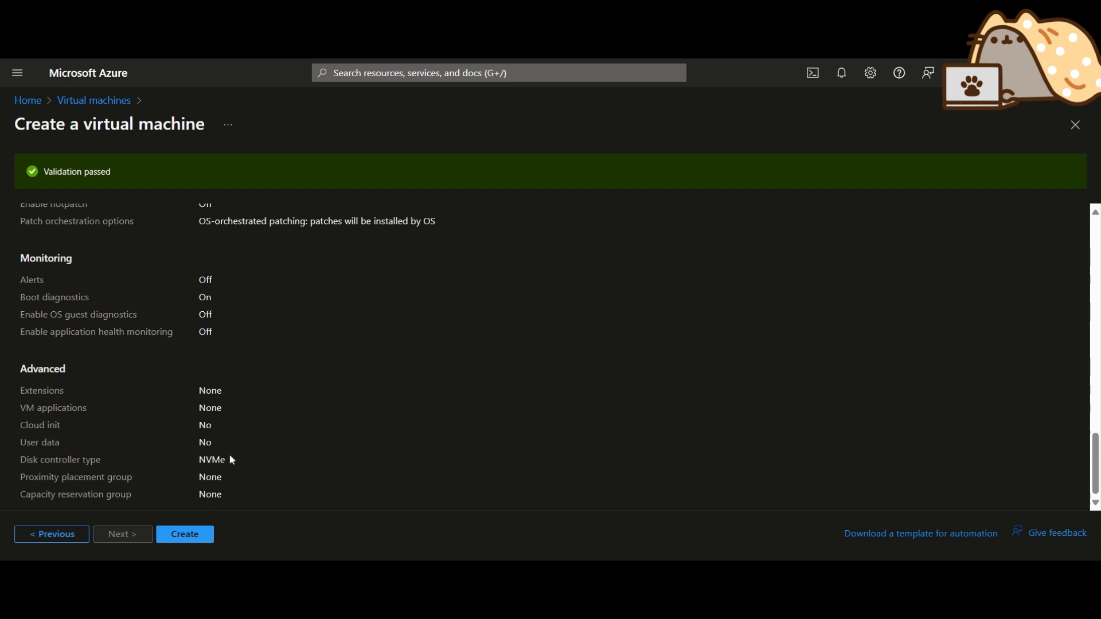
Check the disk controller type in the summary and create the virtual machine.
left_click_drag(232, 460, 24, 472)
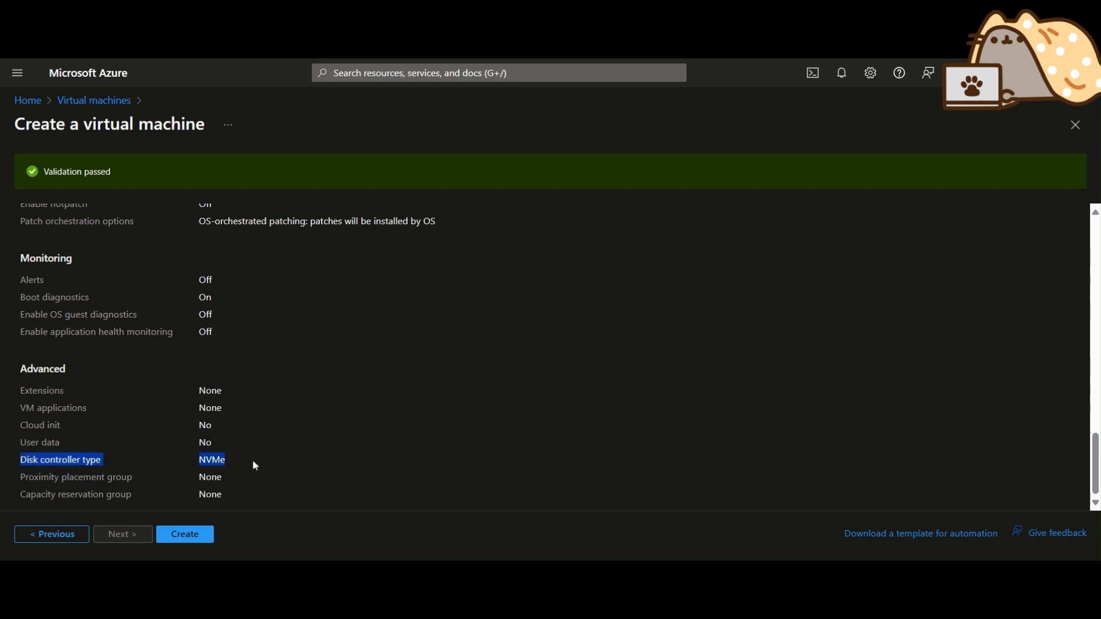
left_click(256, 466)
left_click(188, 538)
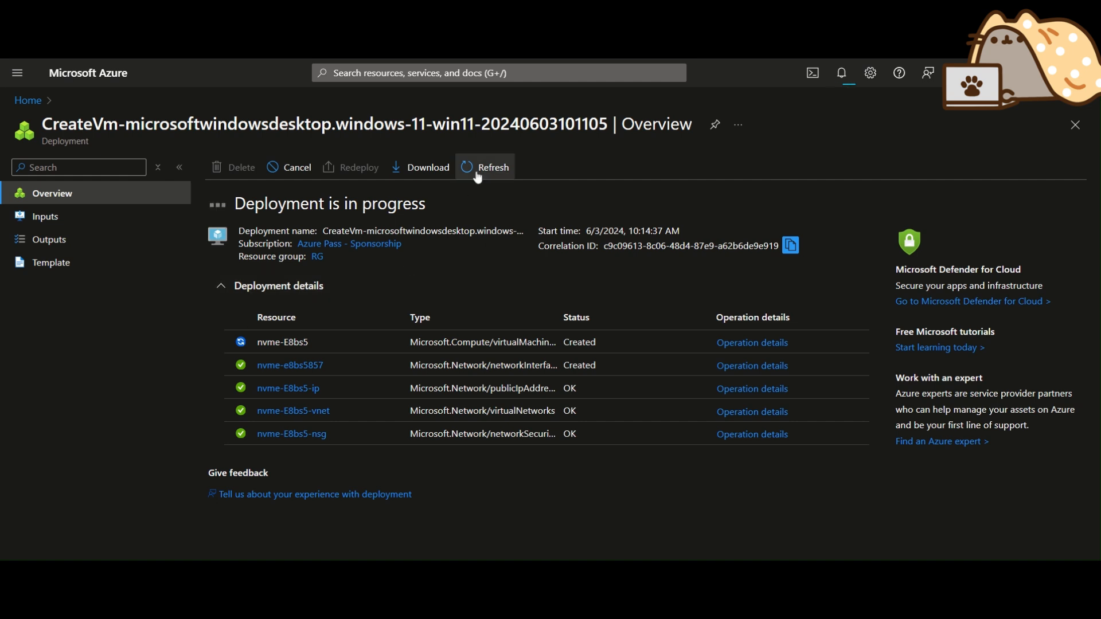
Start creating another Azure virtual machine from the virtual machines list and assign it to resource group RG.
left_click(111, 86)
left_click(276, 153)
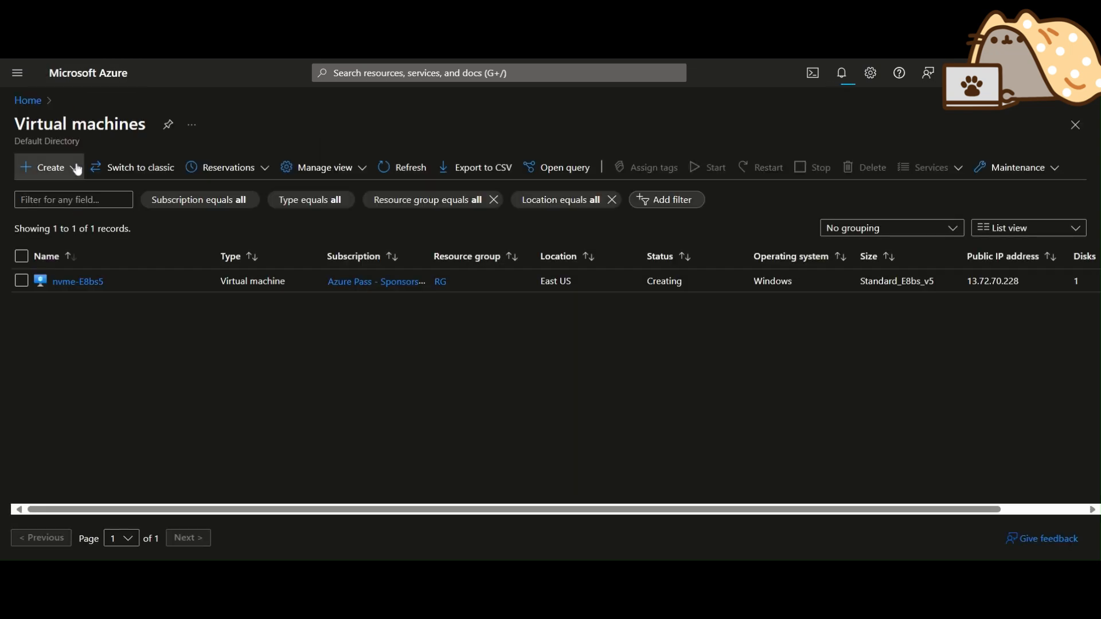
left_click(51, 167)
left_click(113, 200)
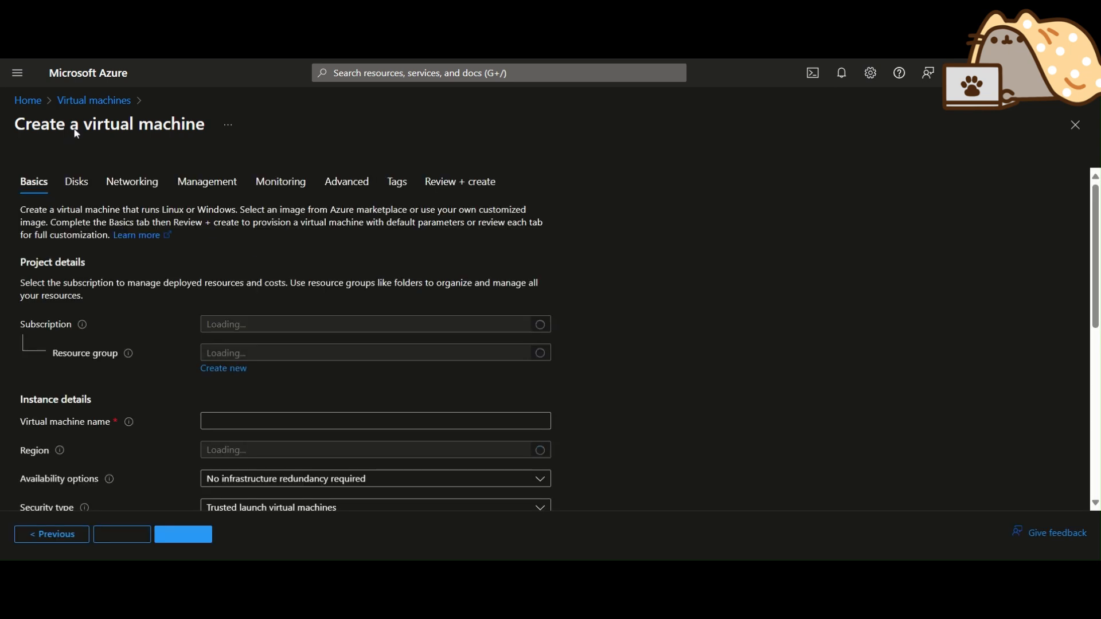
scroll(544, 340, "down", 1)
left_click(312, 286)
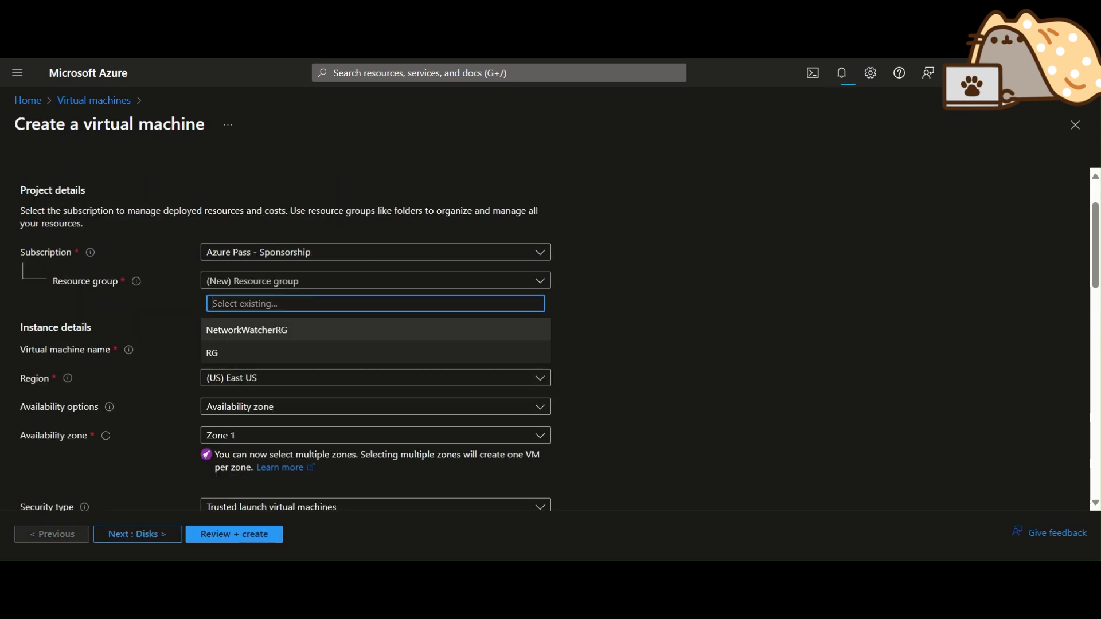
left_click(255, 352)
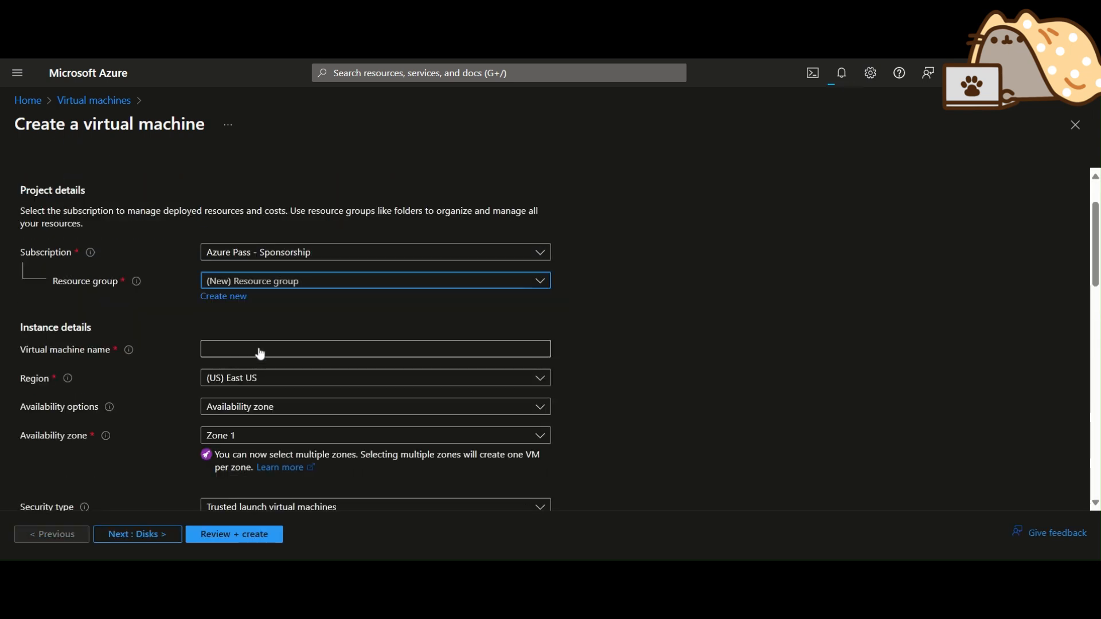
Name the new virtual machine nvme-Ls5.
scroll(326, 287, "down", 1)
left_click(327, 278)
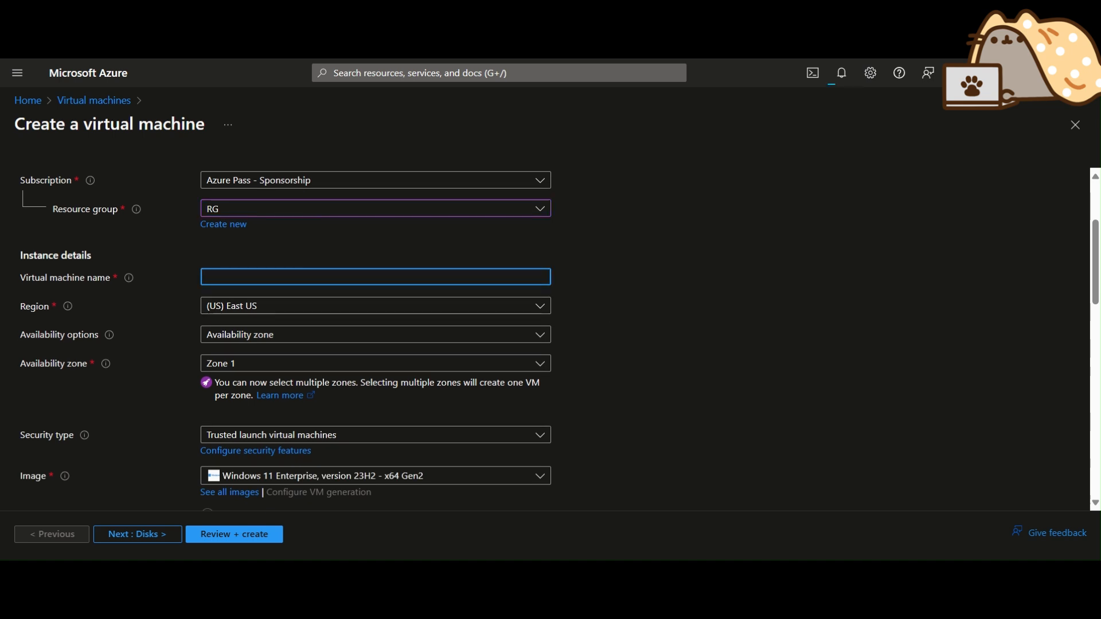
type("nvme-")
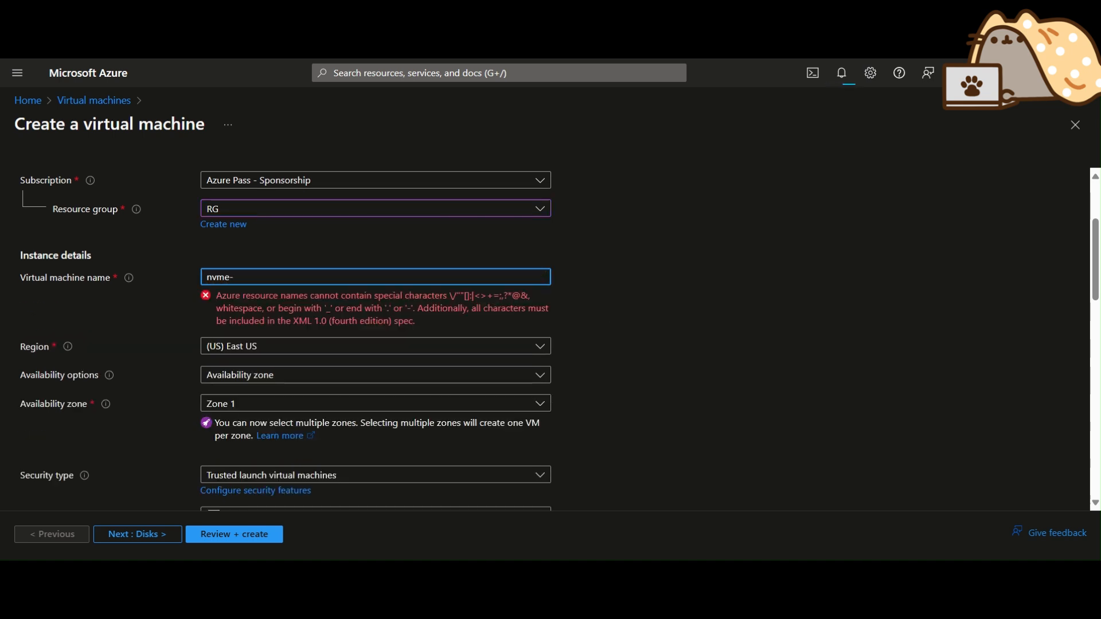
type("Ls5")
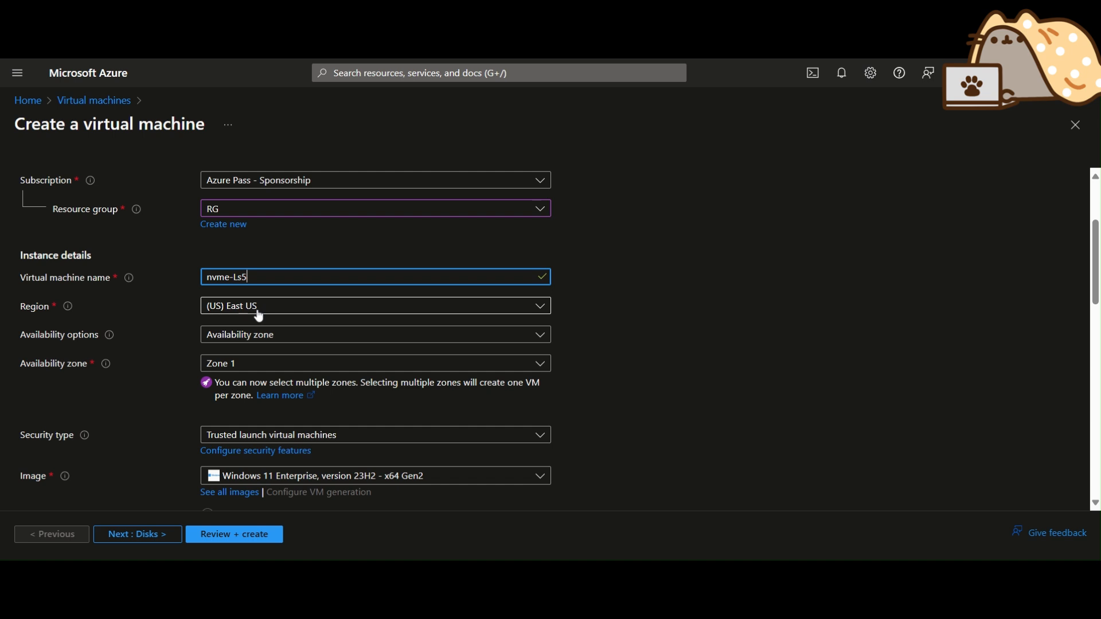
Set the new virtual machine's availability options to No infrastructure redundancy required.
scroll(670, 309, "down", 1)
left_click(288, 268)
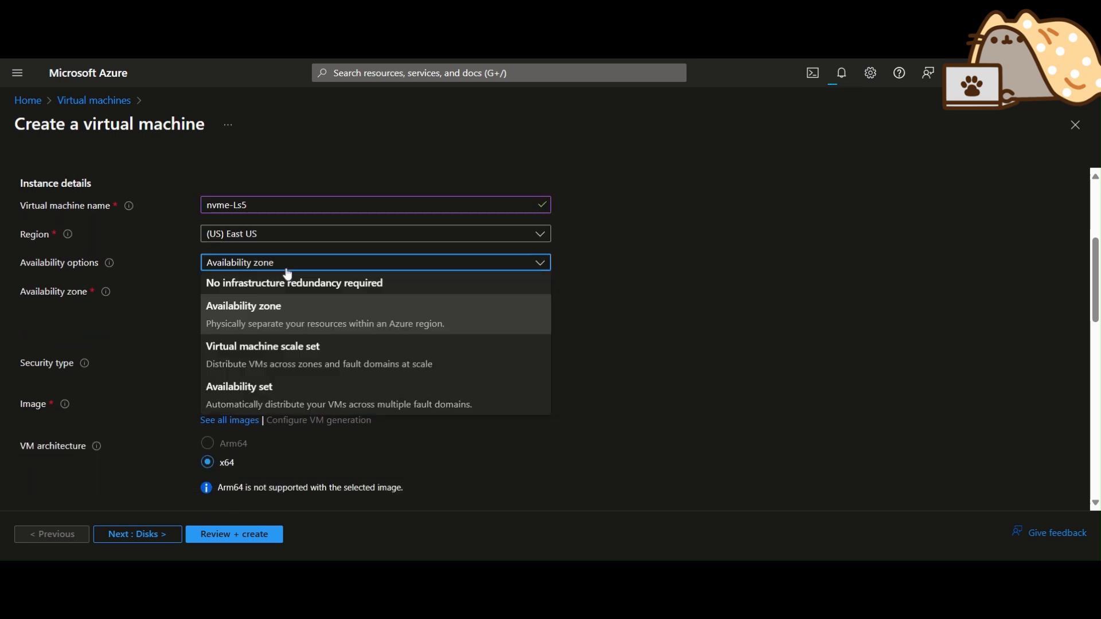
left_click(289, 283)
scroll(611, 289, "up", 1)
scroll(612, 289, "down", 1)
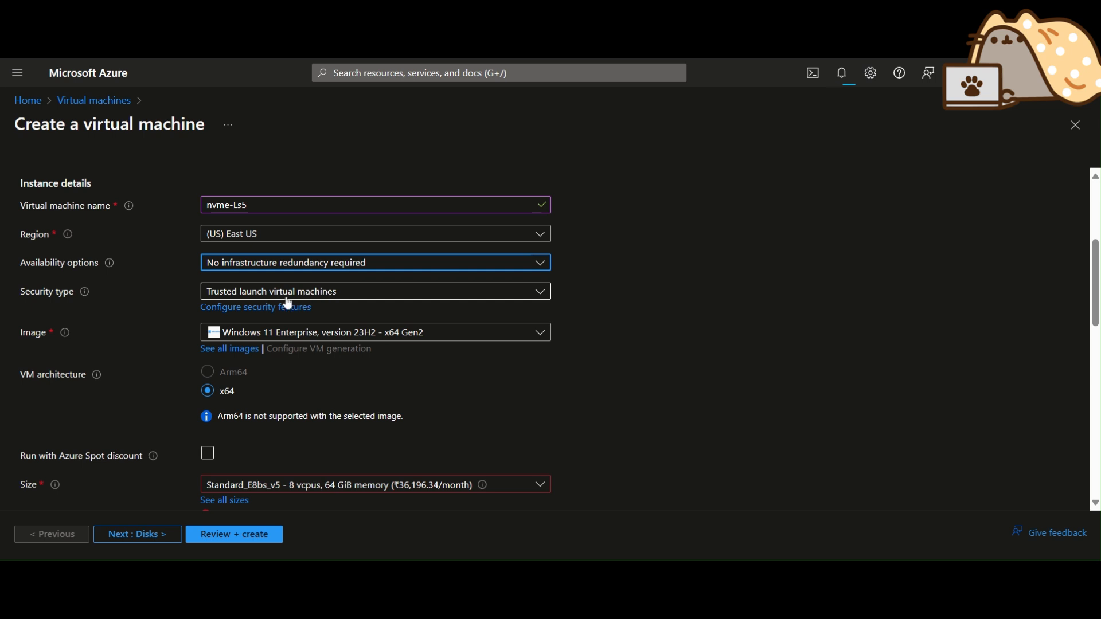
Check the size quota for the new virtual machine and change its region to (US) East US 2.
scroll(697, 318, "down", 3)
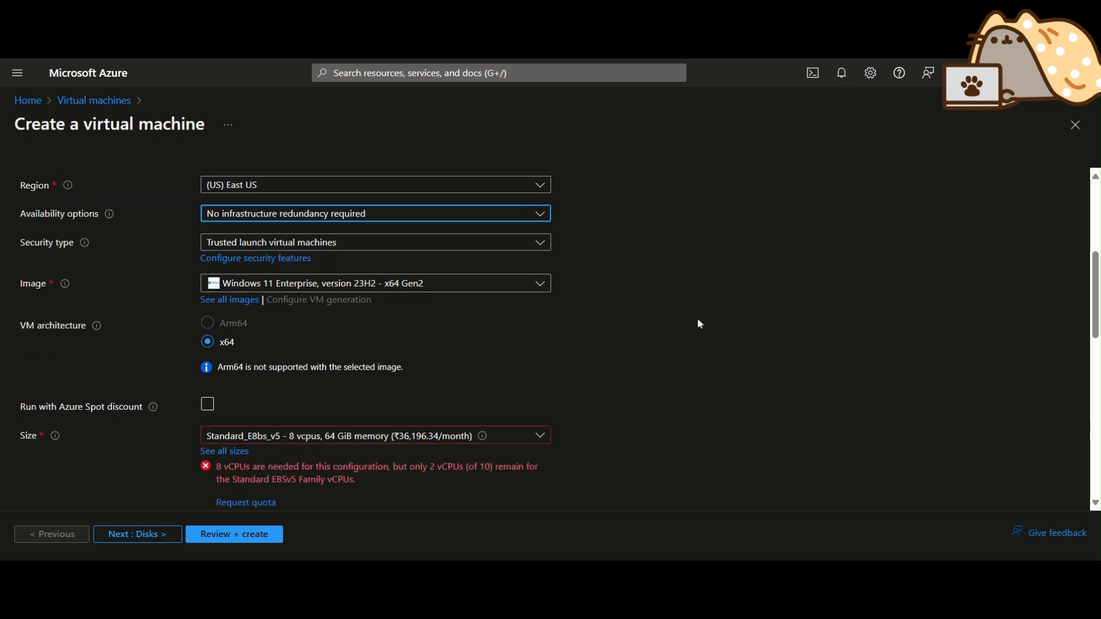
scroll(167, 322, "down", 3)
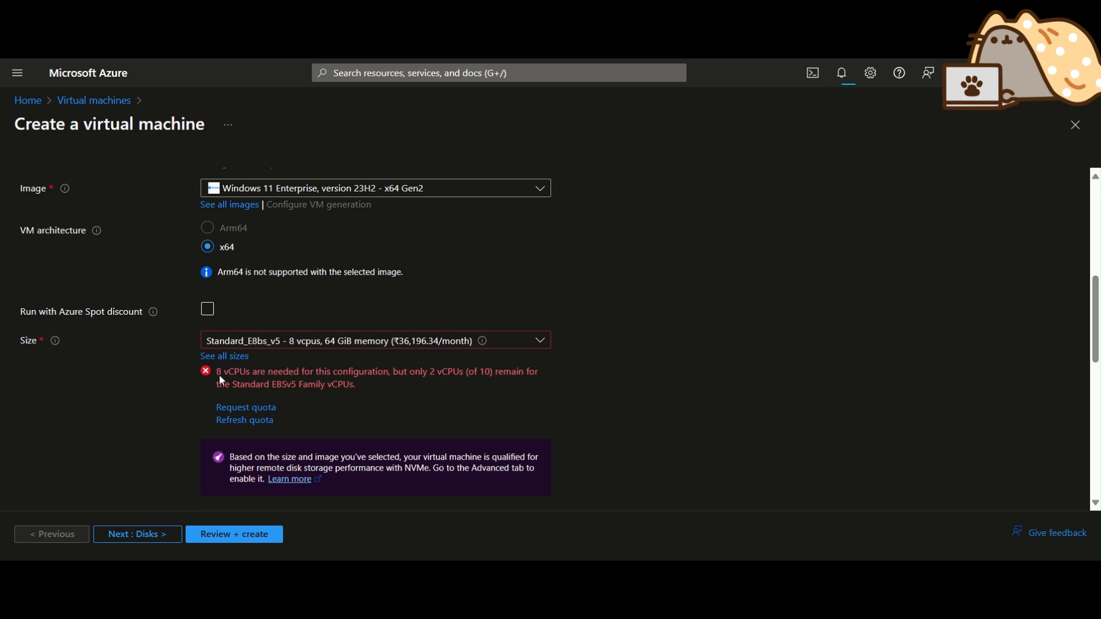
scroll(513, 389, "up", 15)
scroll(312, 320, "down", 6)
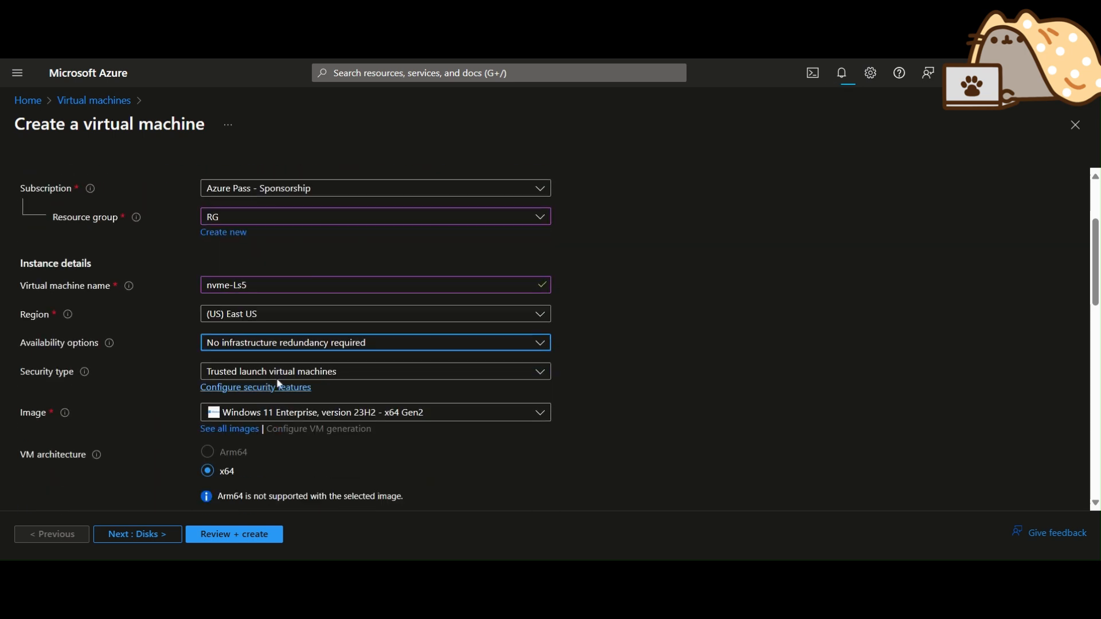
left_click(312, 314)
left_click(268, 425)
left_click(327, 305)
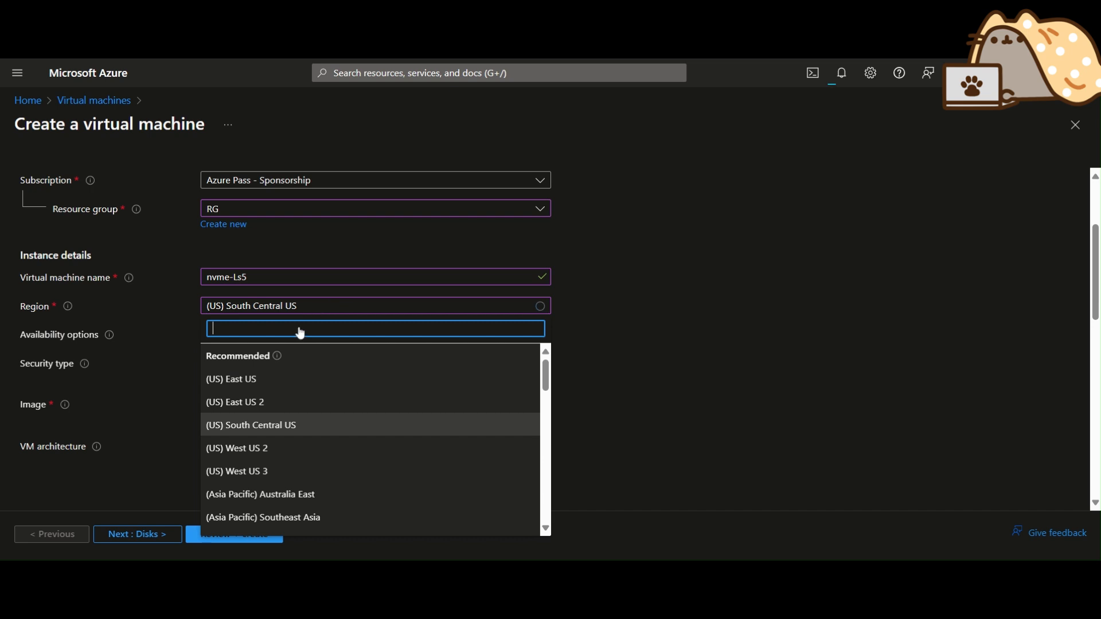
left_click(261, 401)
scroll(673, 330, "down", 1)
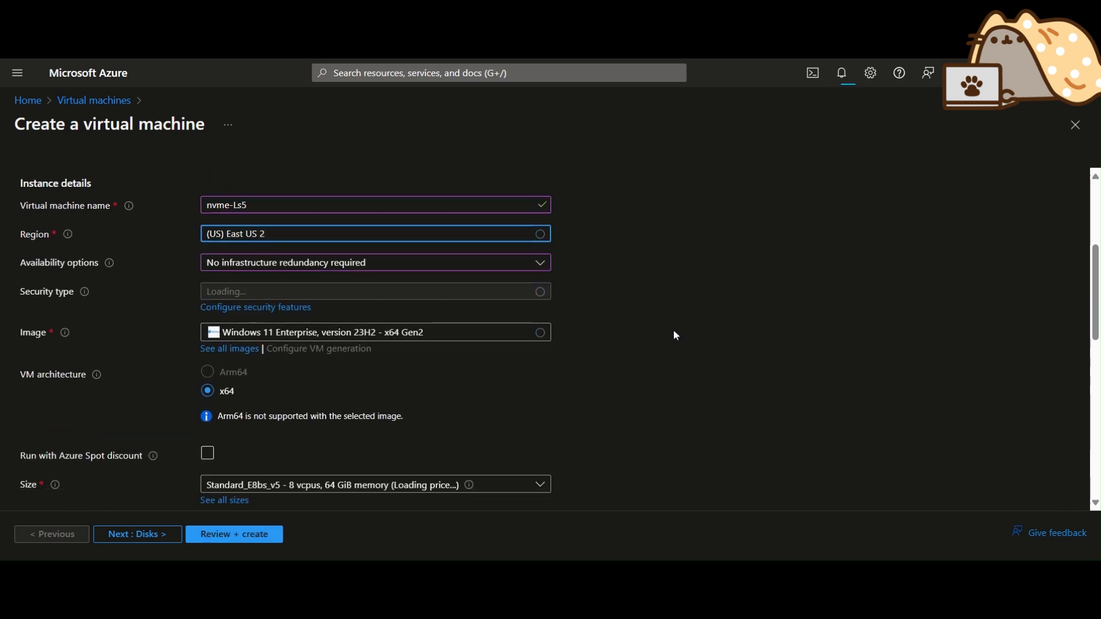
Choose No infrastructure redundancy required as the availability option for the East US 2 virtual machine.
scroll(673, 329, "up", 1)
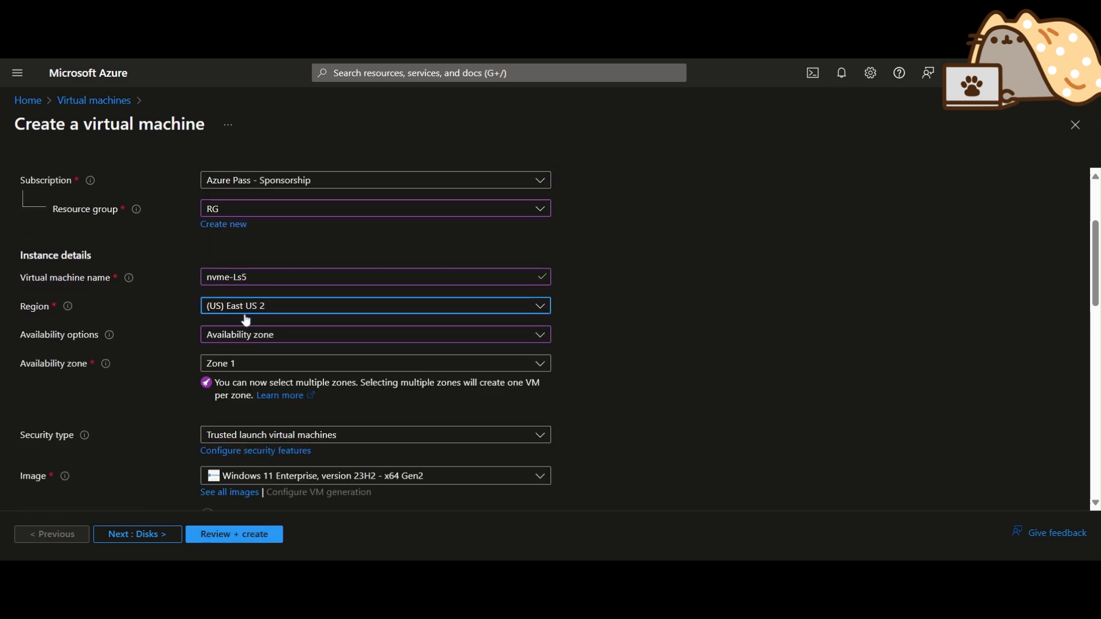
left_click(336, 335)
left_click(281, 356)
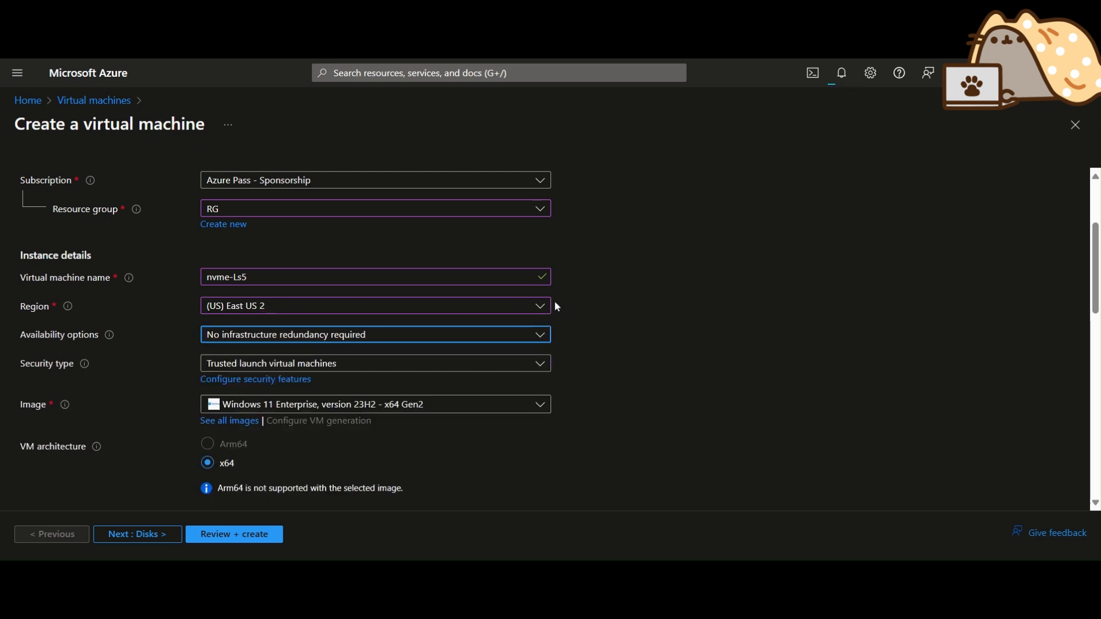
Open the full list of VM sizes and remove the NVMe disk controller filter.
scroll(557, 309, "down", 2)
scroll(587, 317, "down", 3)
left_click(278, 270)
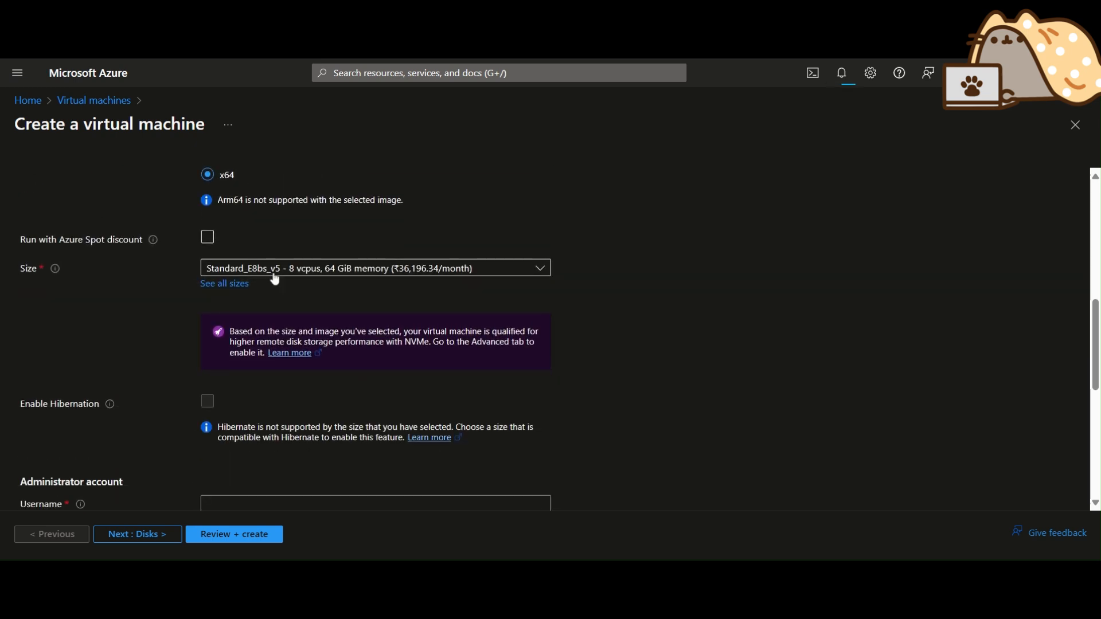
left_click(101, 304)
left_click(232, 288)
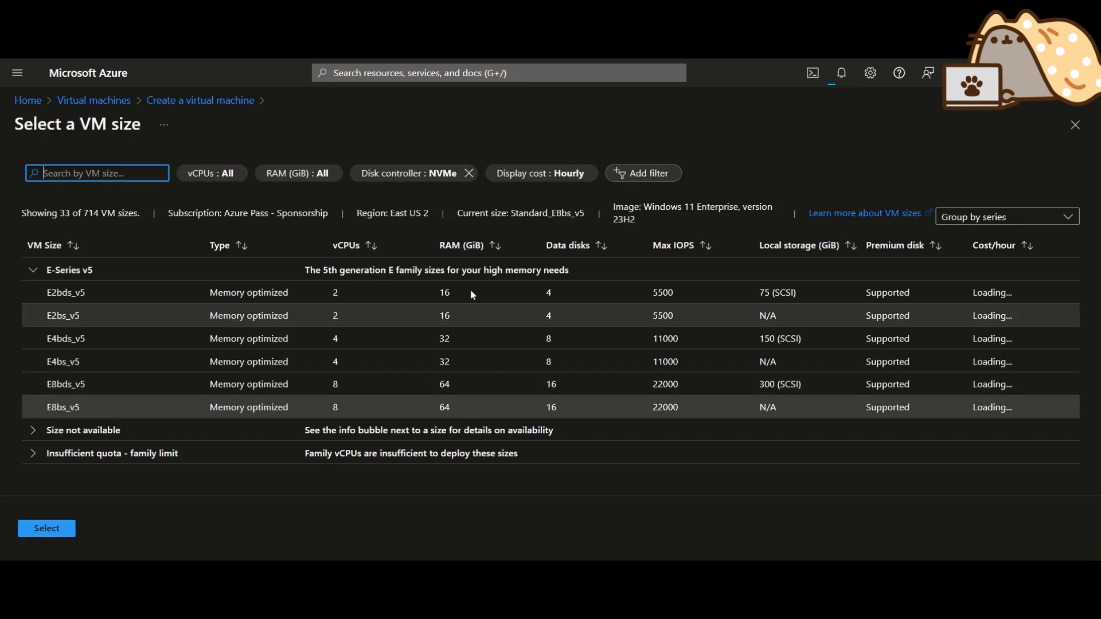
left_click(446, 174)
left_click(456, 256)
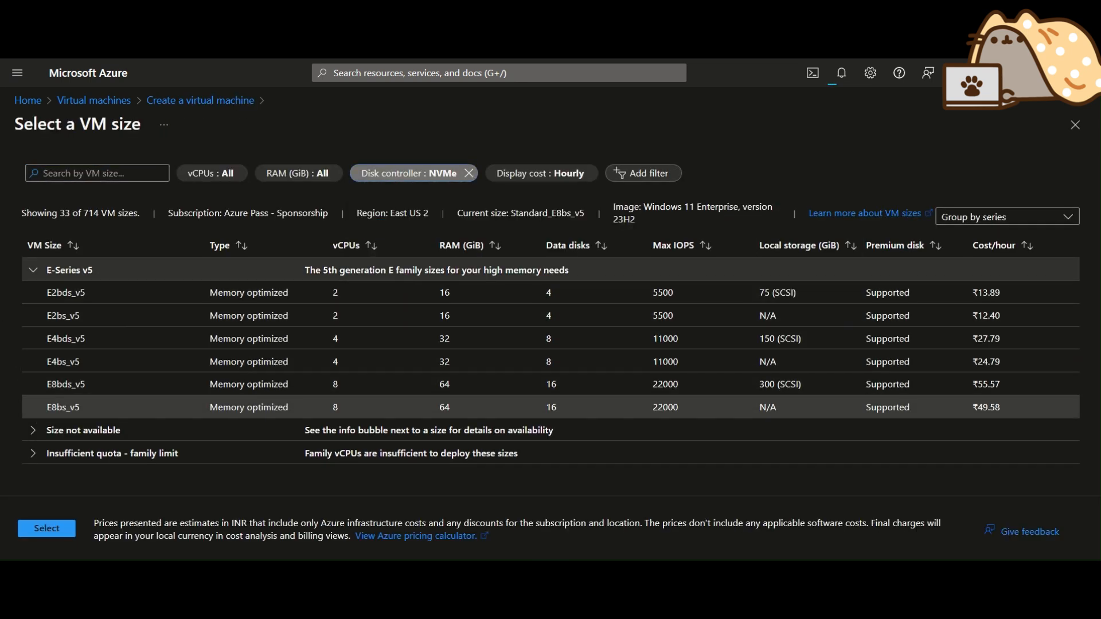
left_click(470, 173)
Set the virtual machine's size to L8s_v3 from the L-Series, checking its type and local storage.
scroll(622, 361, "down", 10)
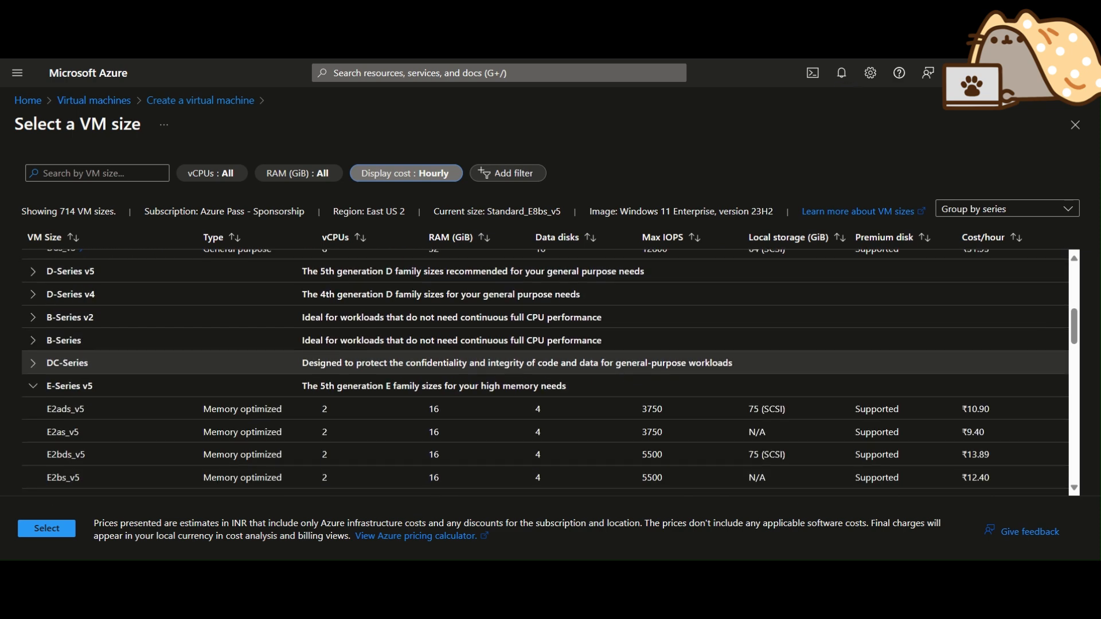
left_click(35, 321)
scroll(35, 318, "down", 2)
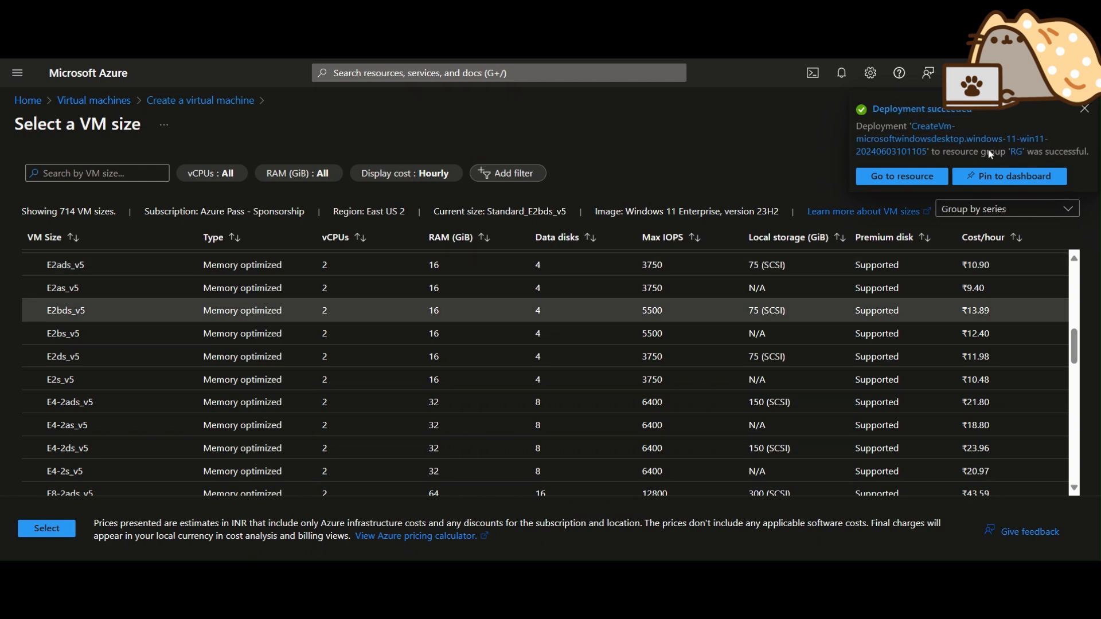
scroll(138, 356, "up", 3)
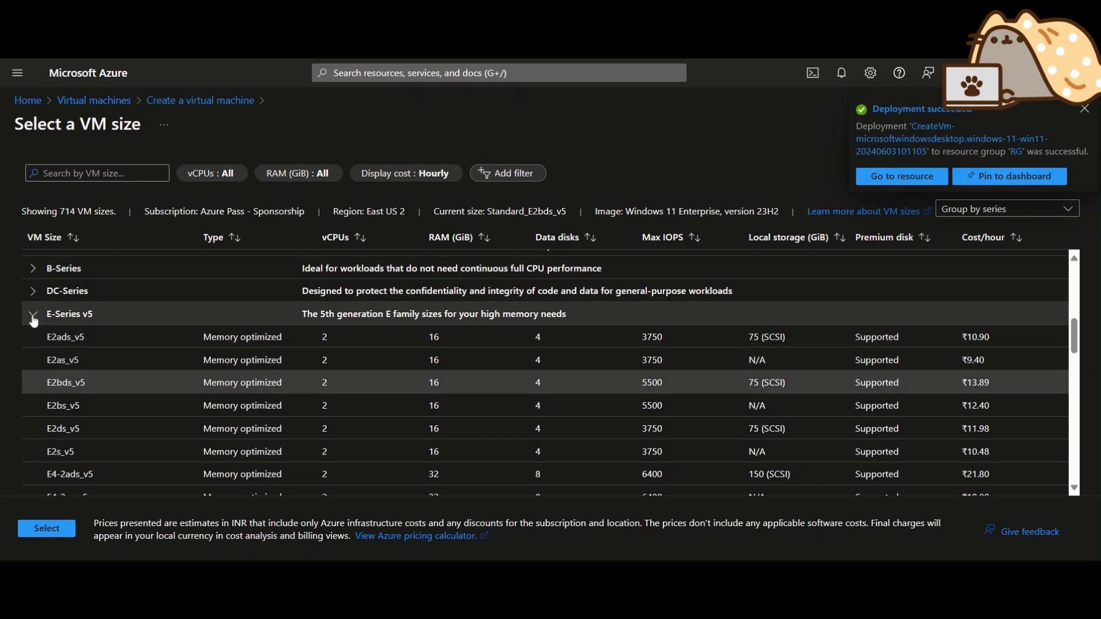
left_click(33, 315)
left_click(402, 405)
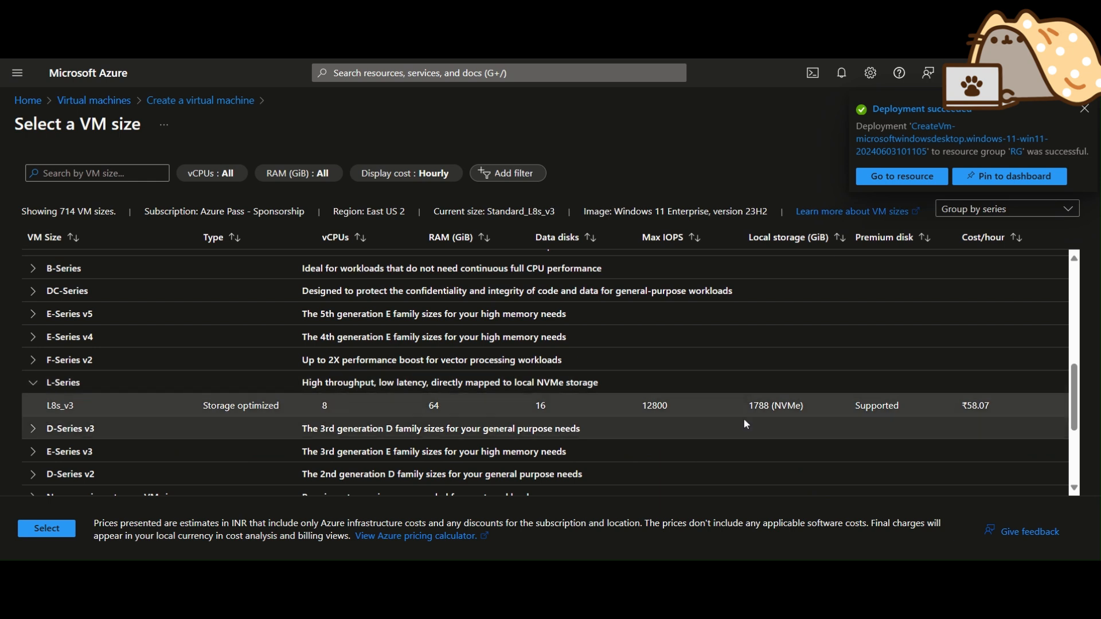
scroll(793, 422, "down", 2)
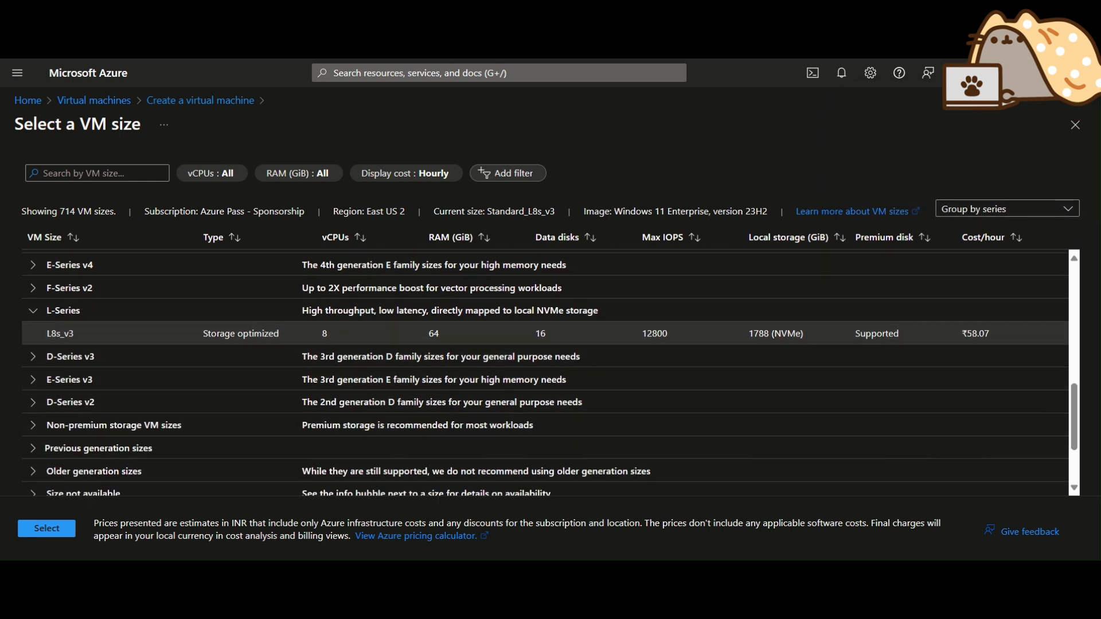
left_click(238, 338)
left_click_drag(201, 336, 280, 335)
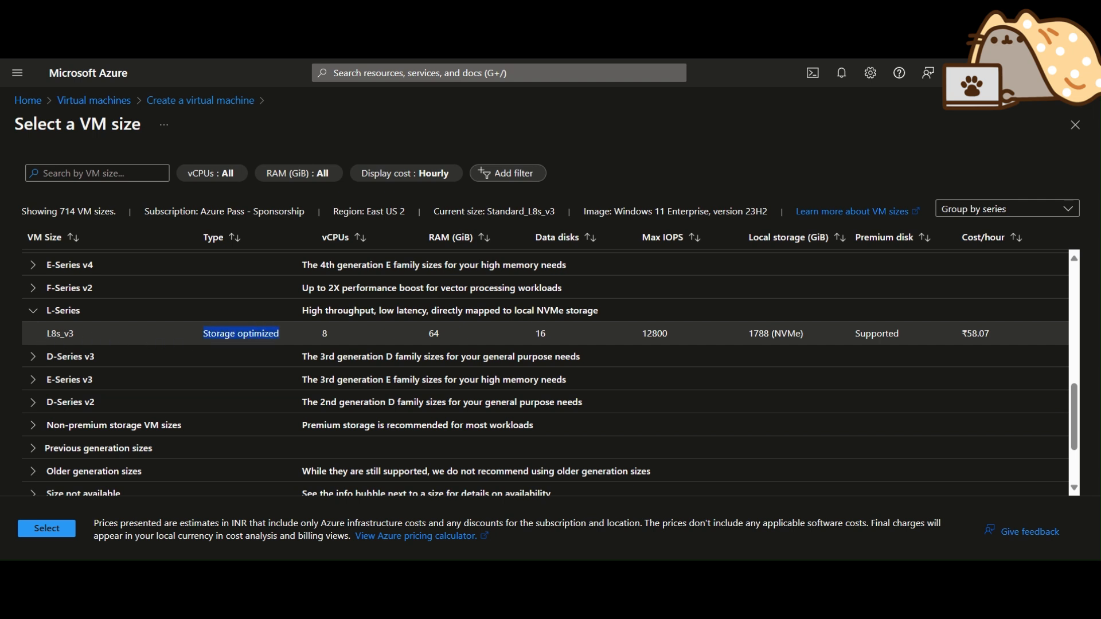
left_click(280, 335)
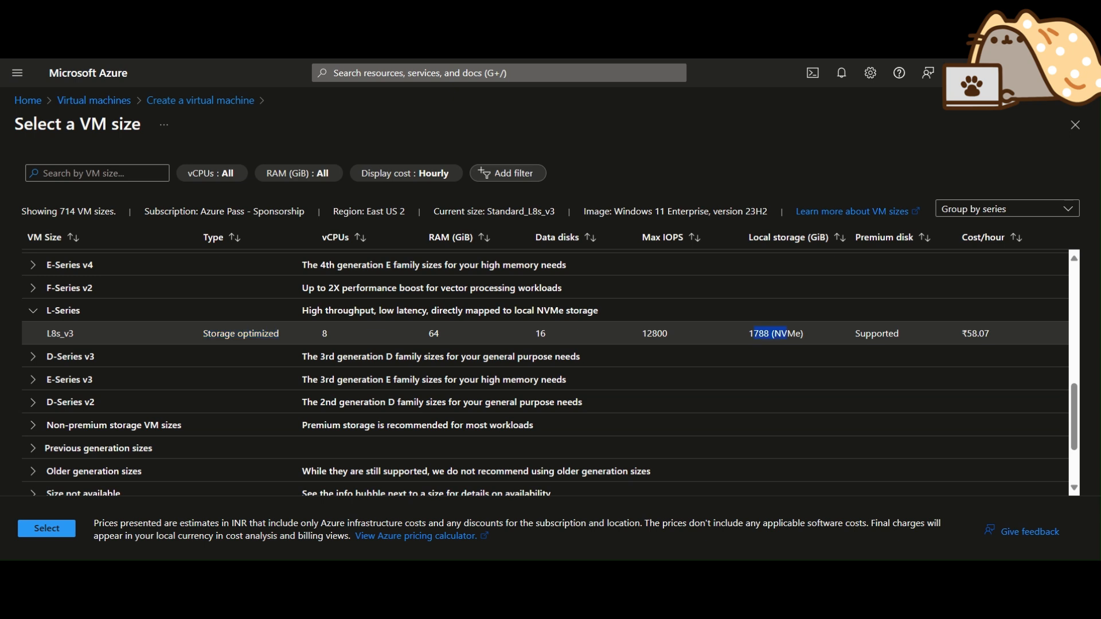
left_click(752, 342)
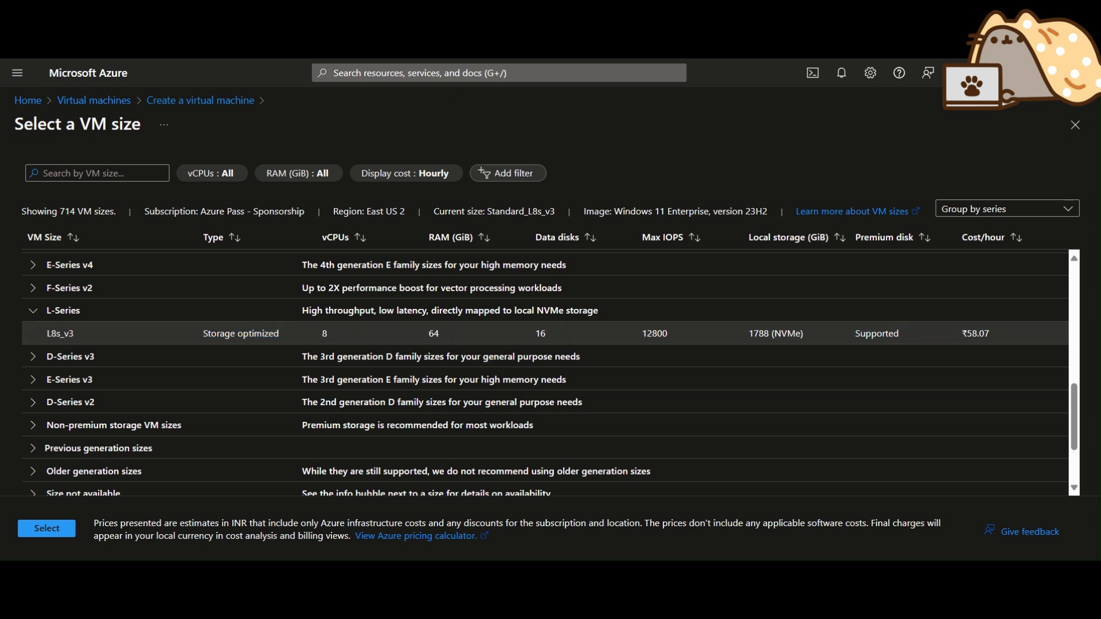
left_click(47, 528)
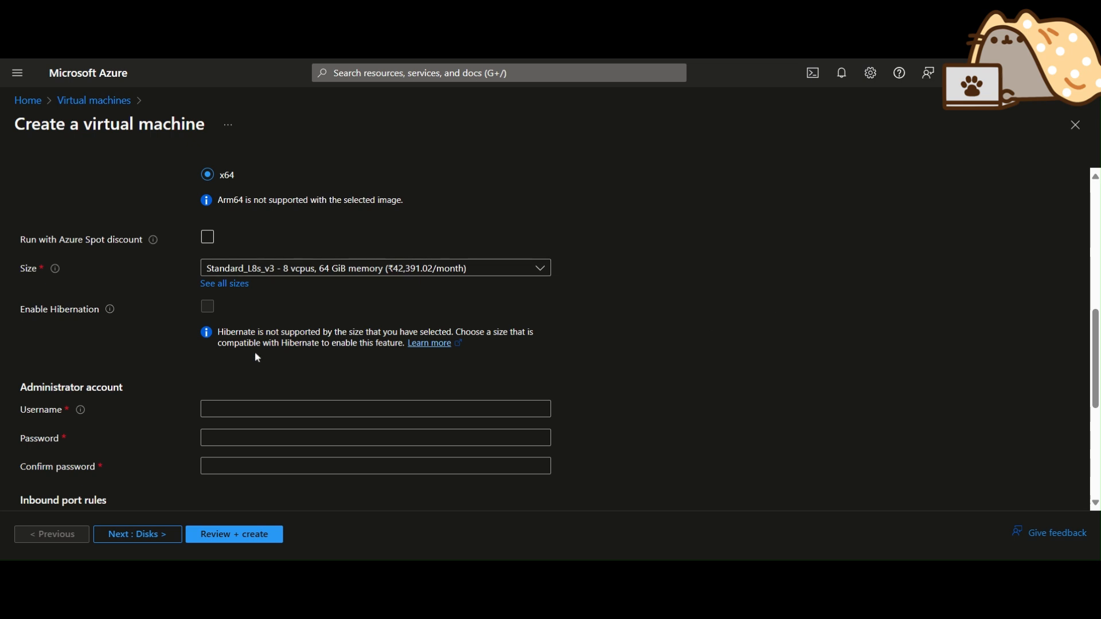
Set the administrator username to nvmeadmin, then enter and confirm the account password.
scroll(254, 352, "down", 1)
left_click(259, 337)
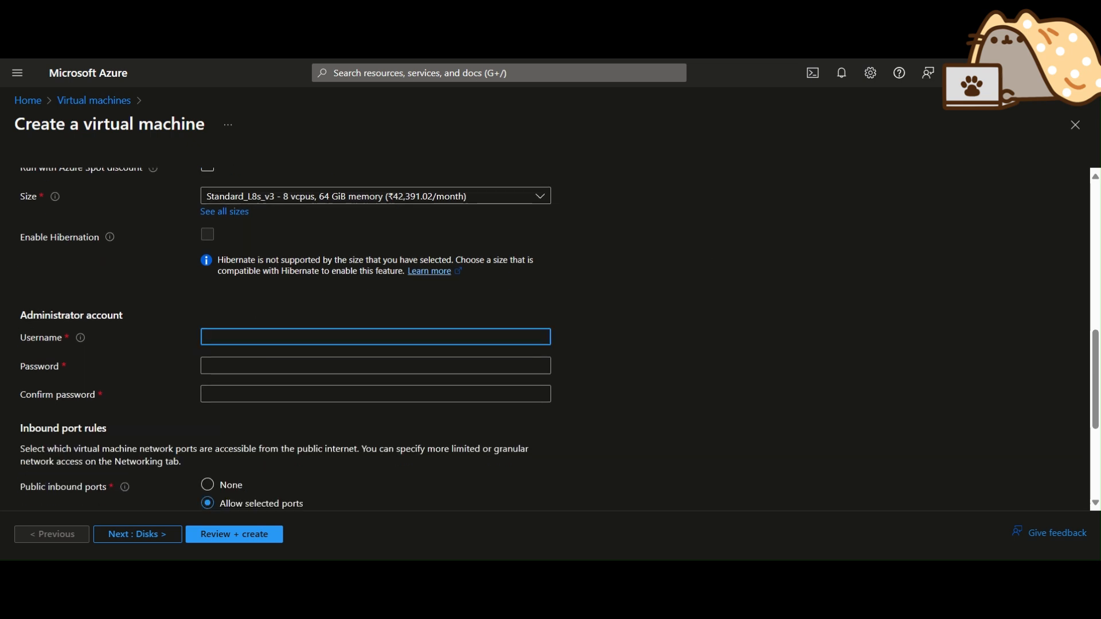
type("nvmeadmin")
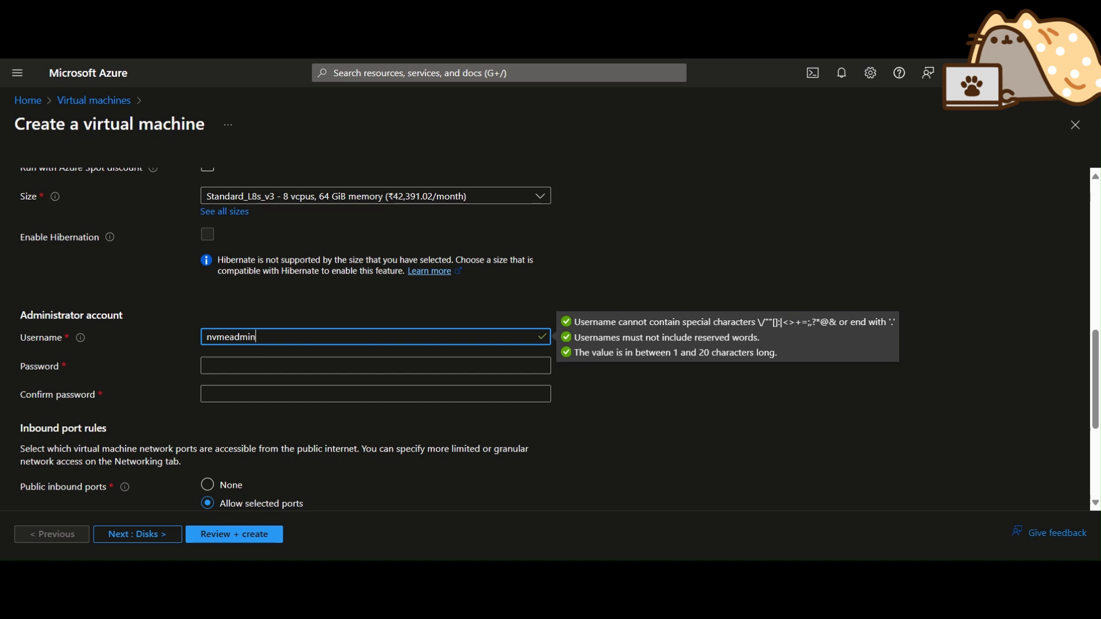
key("Tab")
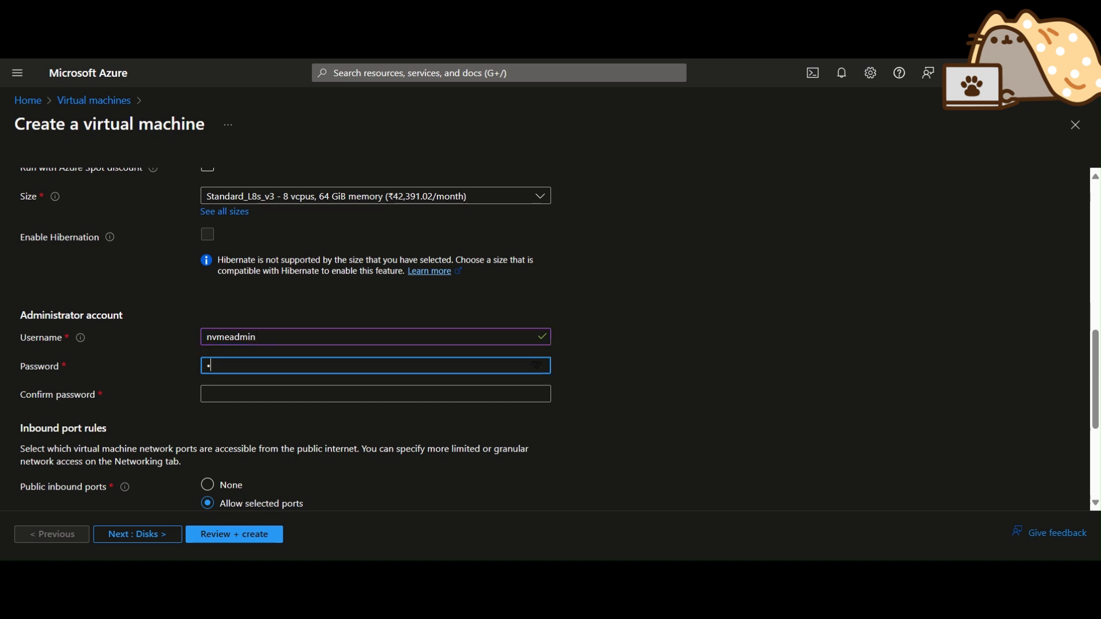
type("*************")
key("Tab")
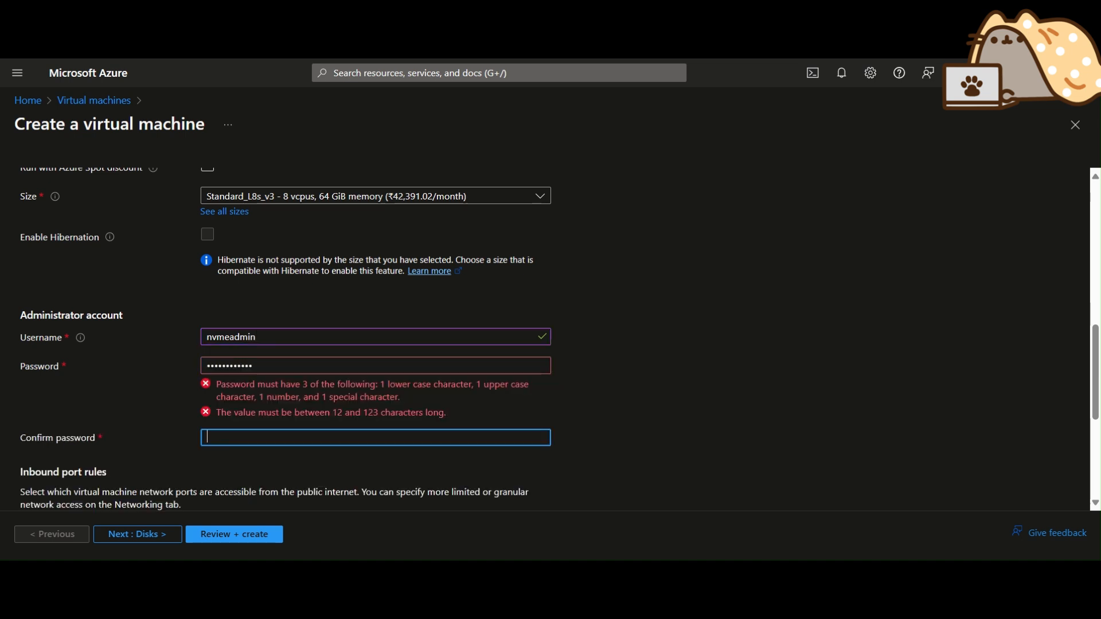
type("**********")
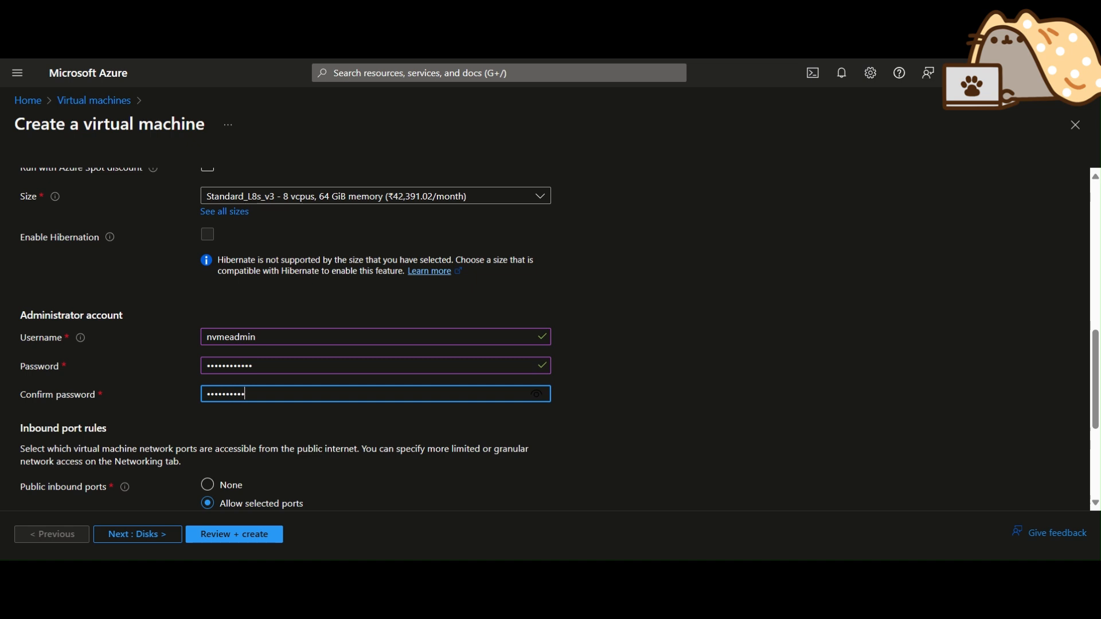
scroll(463, 309, "down", 4)
scroll(463, 309, "up", 1)
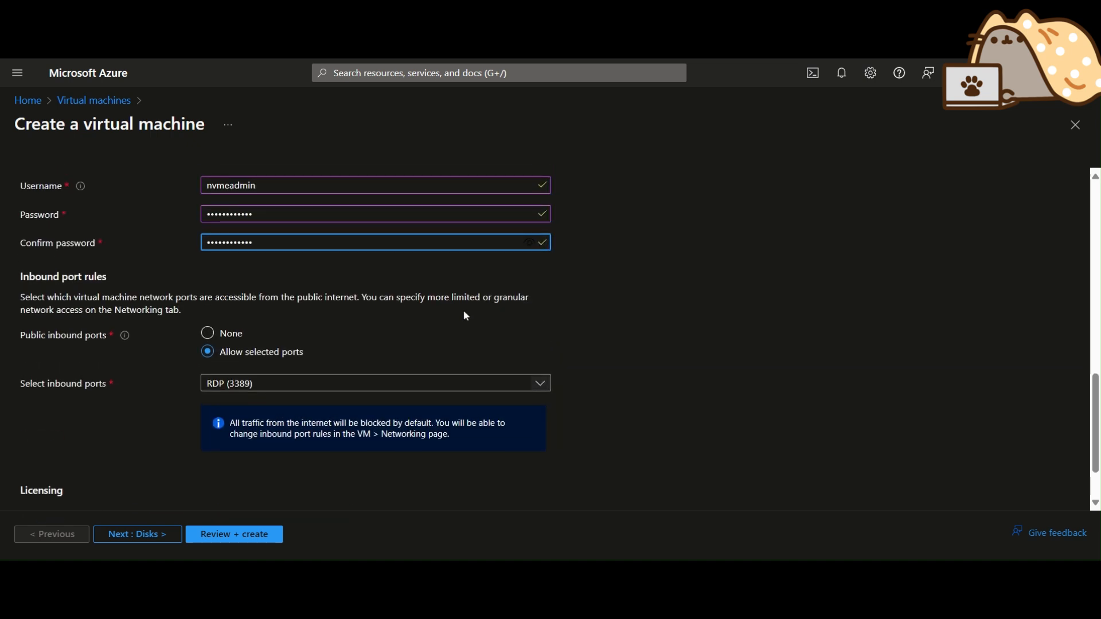
left_click(253, 214)
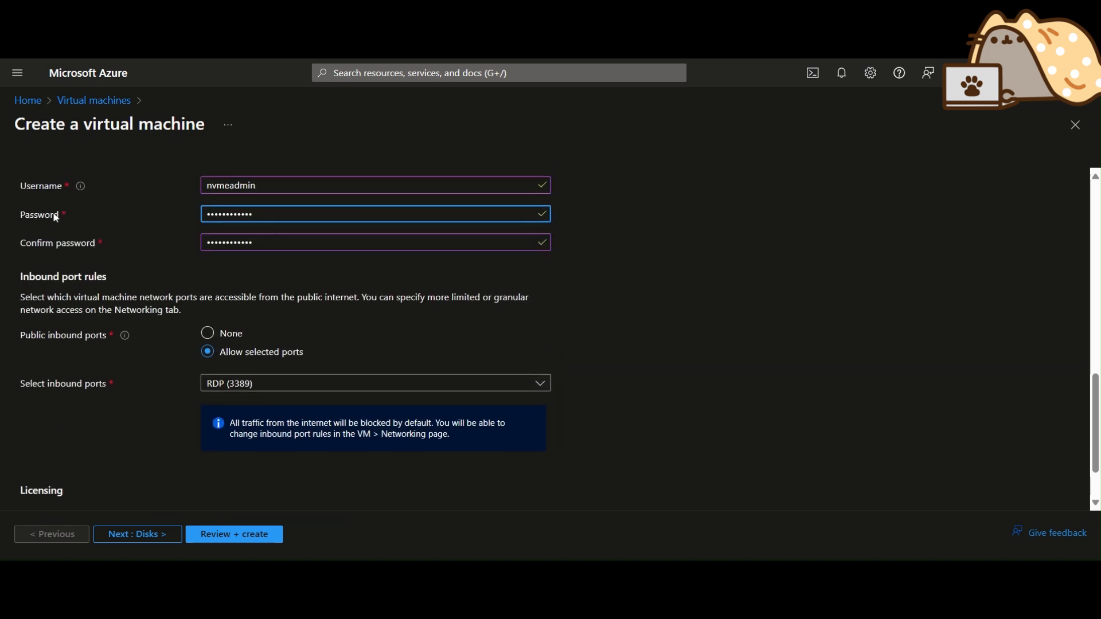
Confirm having an eligible Windows 10/11 license with multi-tenant hosting rights.
scroll(218, 316, "down", 1)
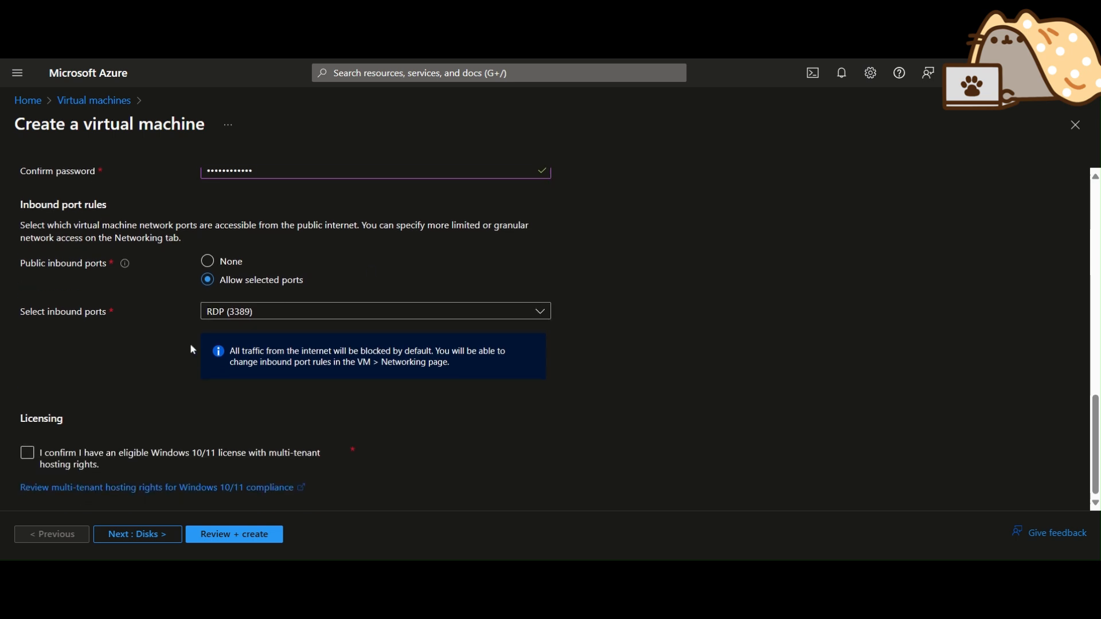
left_click(60, 462)
scroll(316, 479, "up", 2)
scroll(290, 455, "down", 2)
Check the advanced settings for whether higher remote disk storage performance with NVMe can be enabled.
scroll(147, 369, "up", 15)
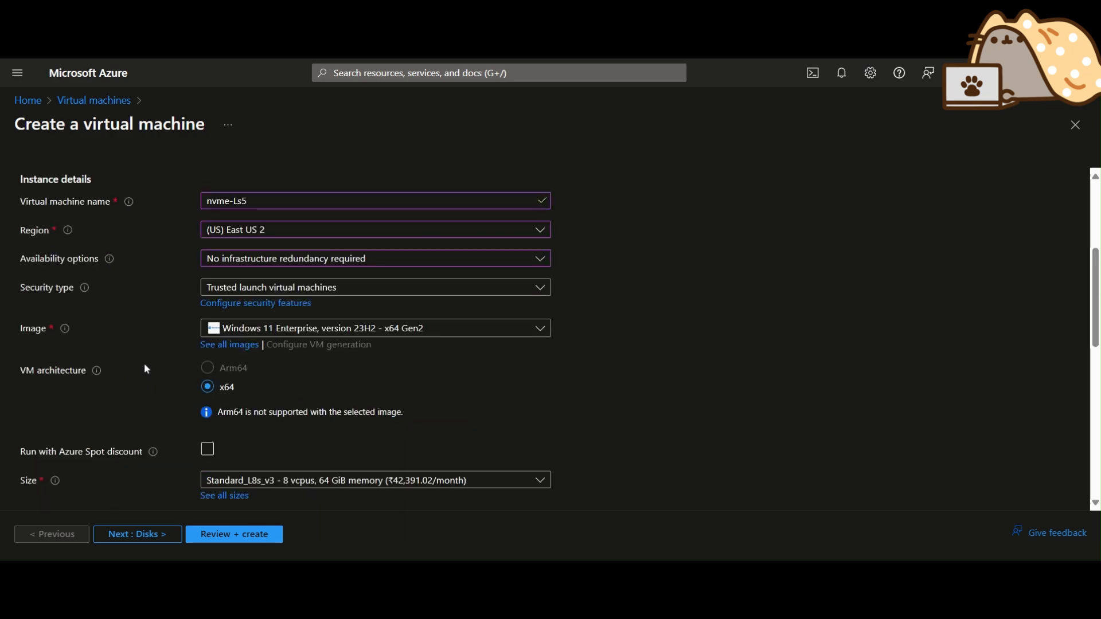
left_click(347, 182)
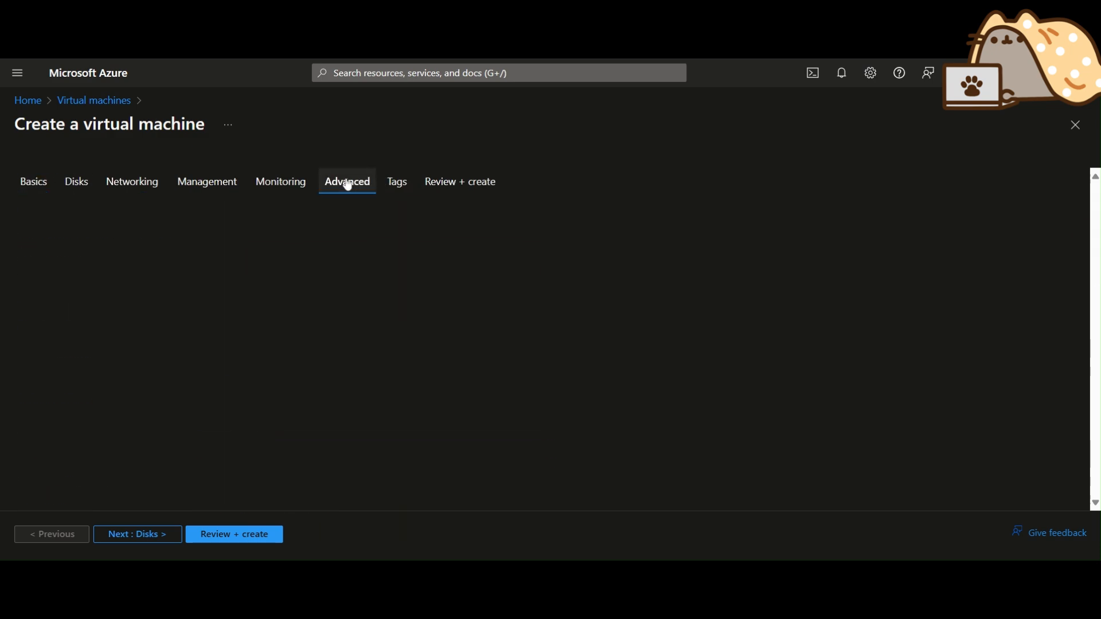
scroll(287, 338, "down", 5)
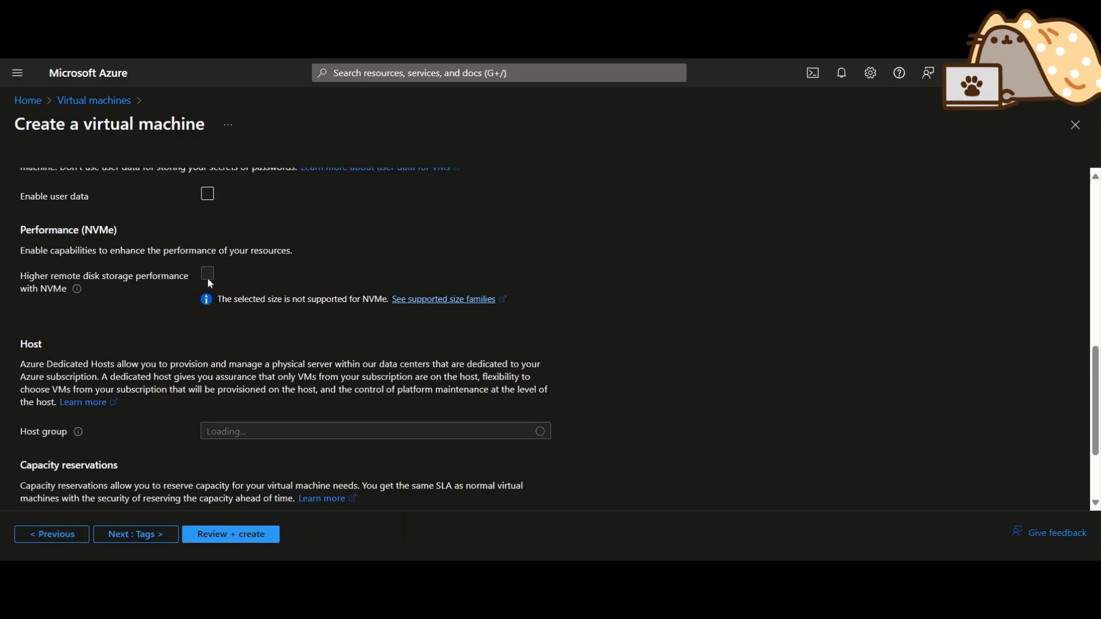
scroll(331, 315, "up", 1)
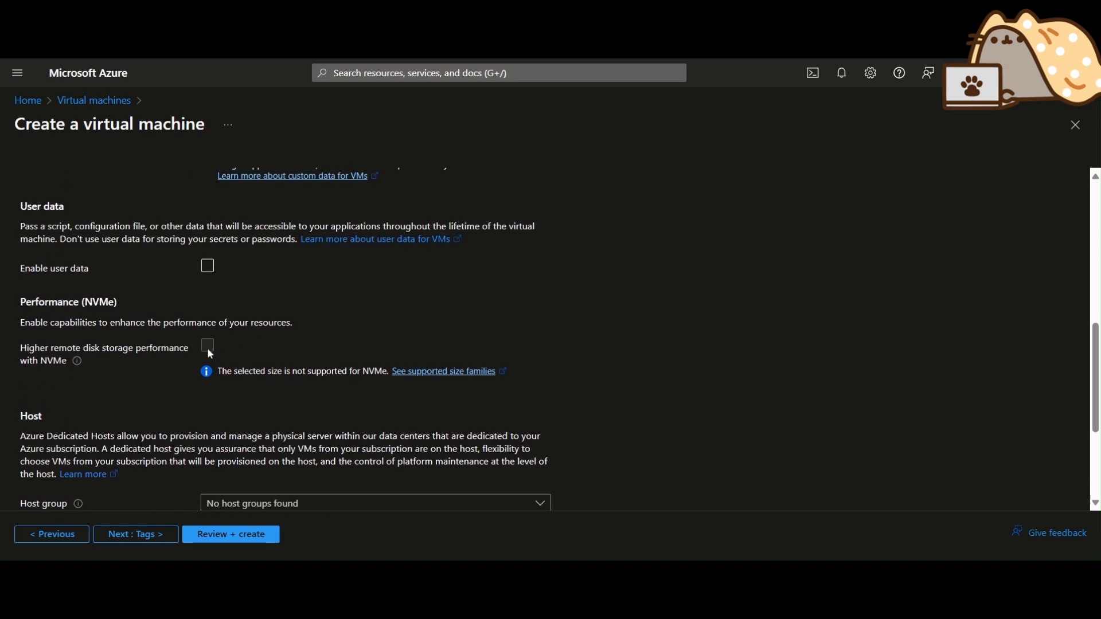
scroll(374, 363, "up", 4)
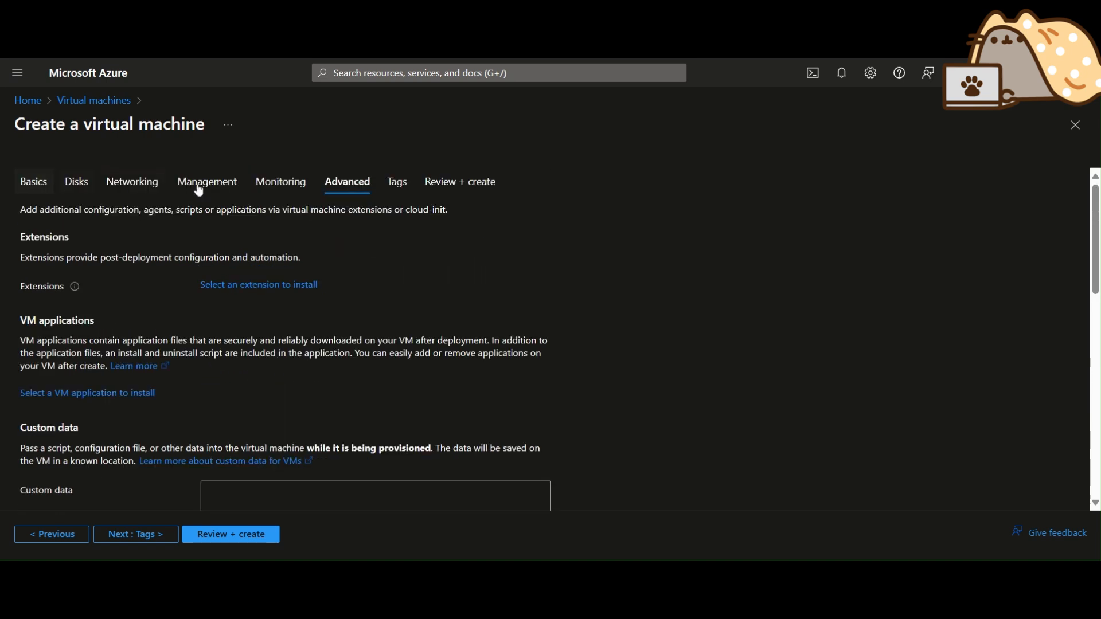
Validate the nvme-Ls5 configuration and review its basics, disks, networking, management and monitoring settings in the summary.
left_click(464, 183)
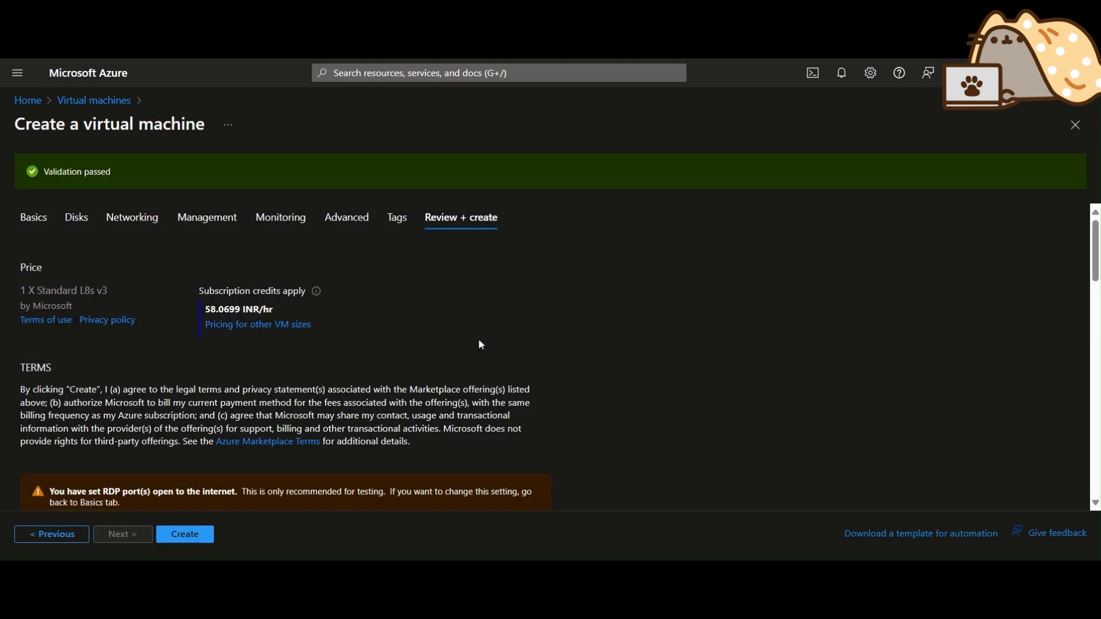
scroll(513, 319, "down", 1)
scroll(513, 320, "down", 6)
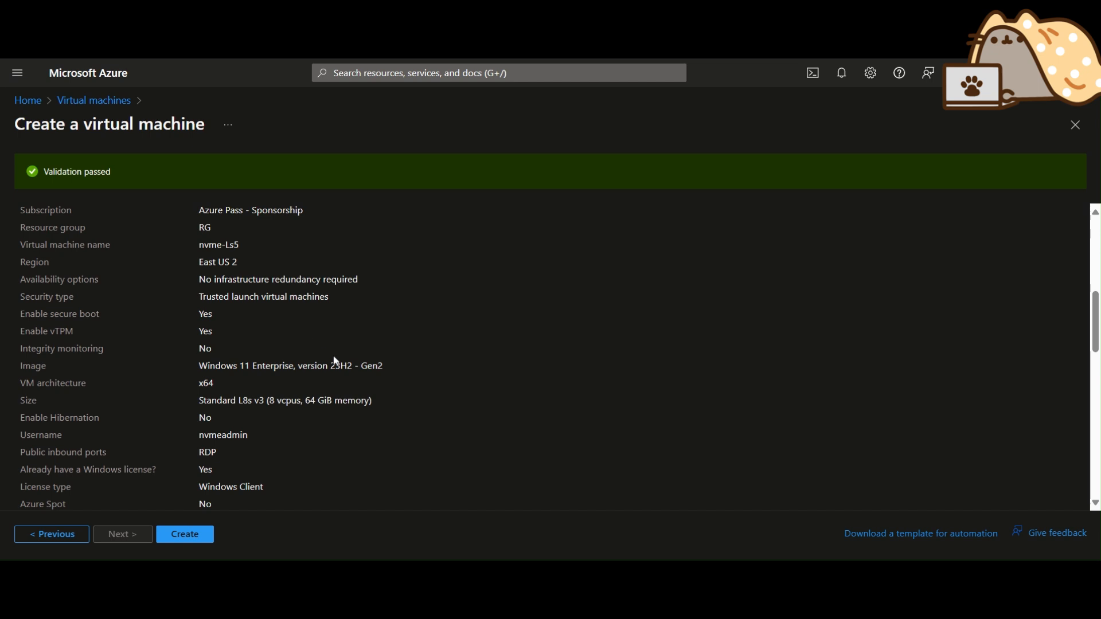
scroll(287, 387, "down", 1)
scroll(237, 399, "up", 1)
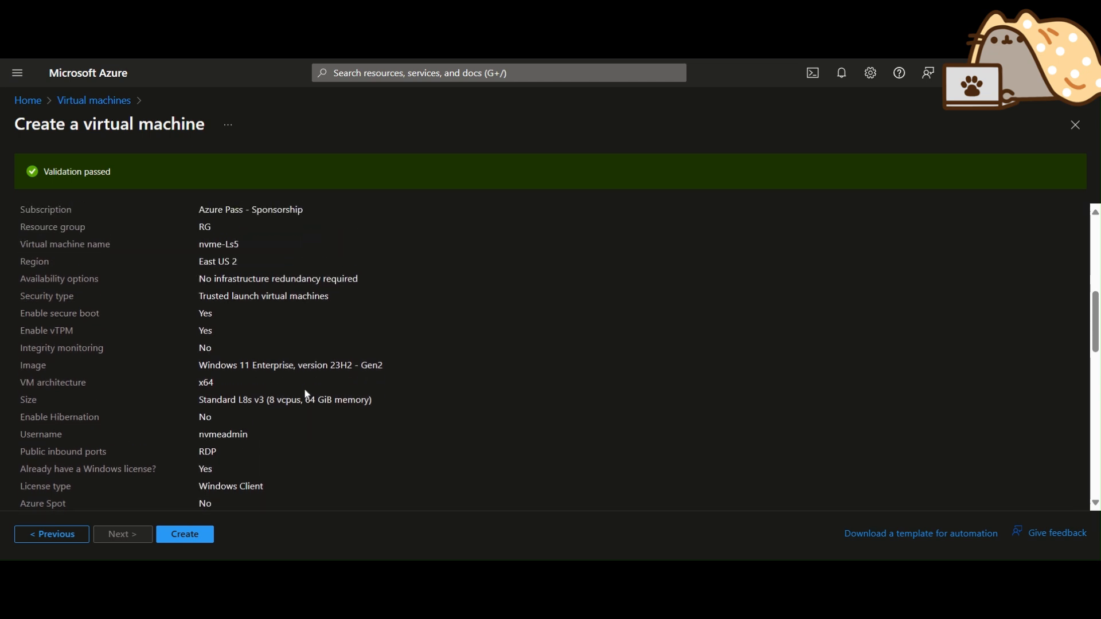
left_click_drag(333, 307, 201, 311)
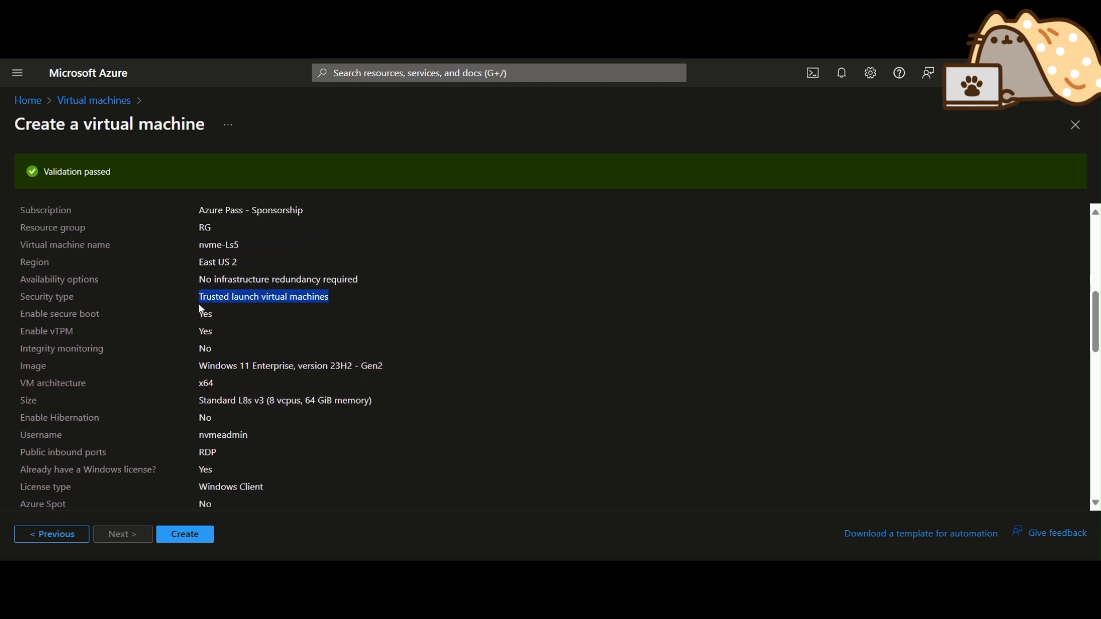
scroll(403, 331, "up", 2)
left_click_drag(247, 389, 230, 389)
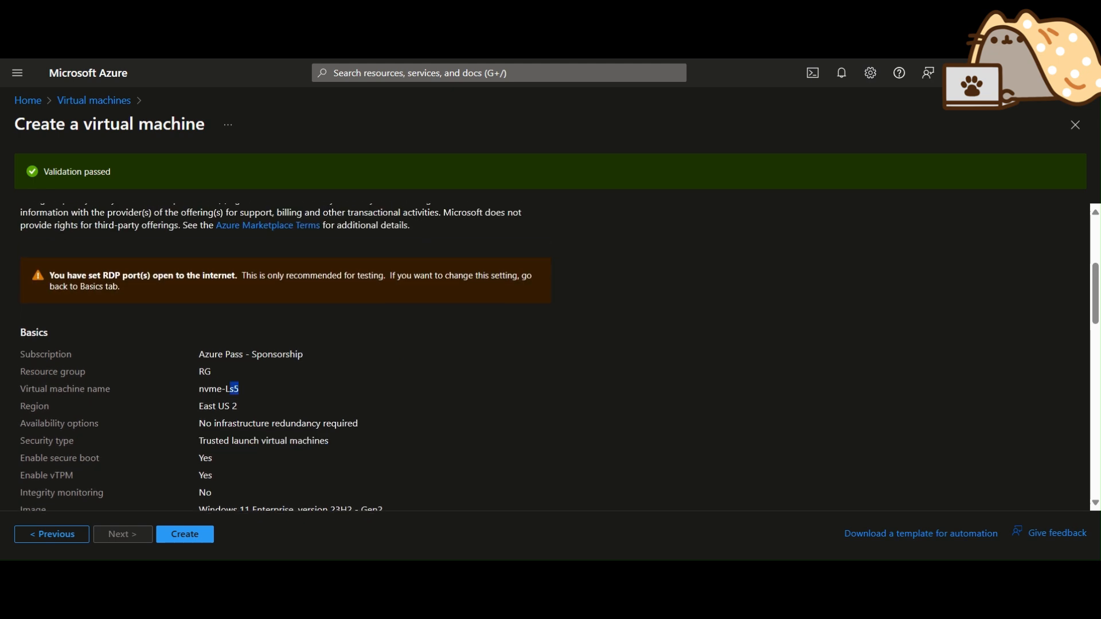
scroll(401, 409, "down", 2)
scroll(314, 388, "down", 4)
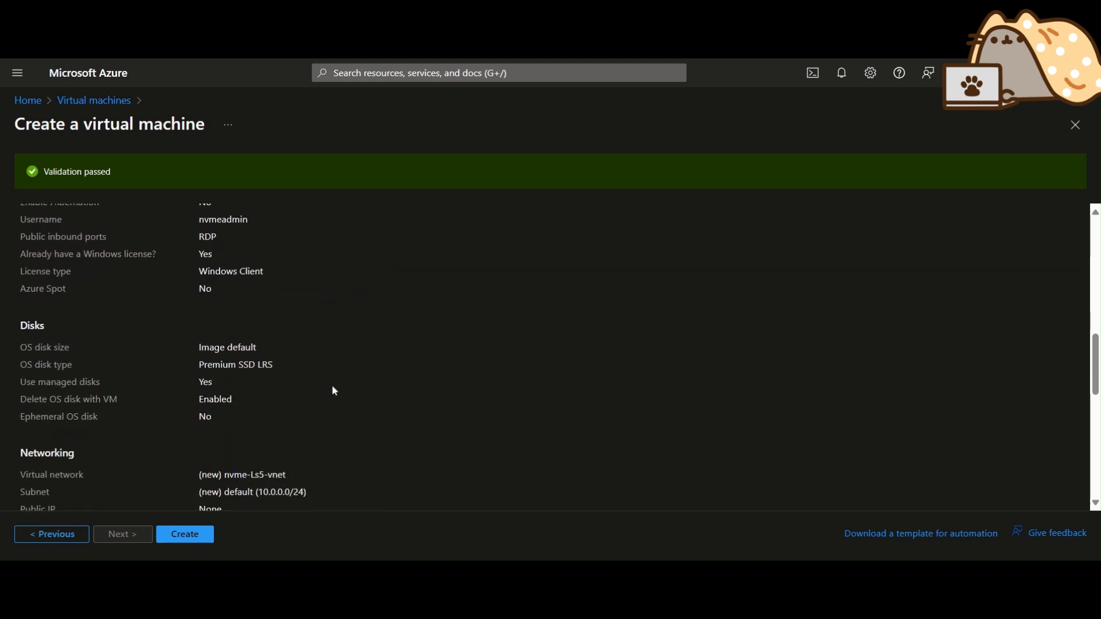
scroll(319, 387, "down", 7)
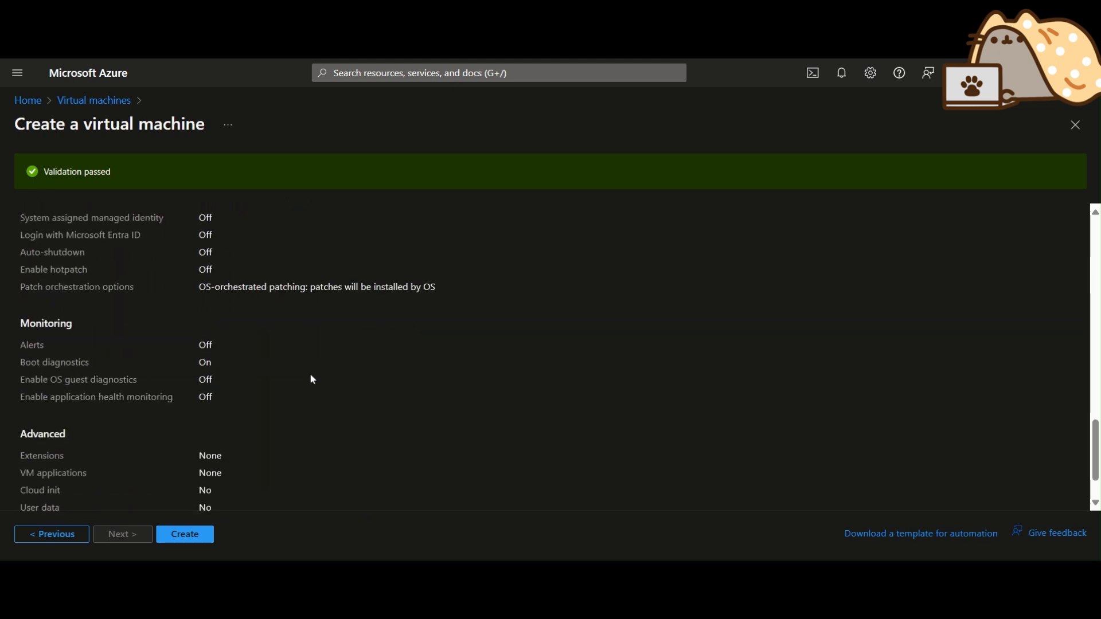
Check the advanced settings in the summary and create the virtual machine nvme-Ls5.
left_click_drag(21, 460, 221, 462)
scroll(411, 462, "up", 14)
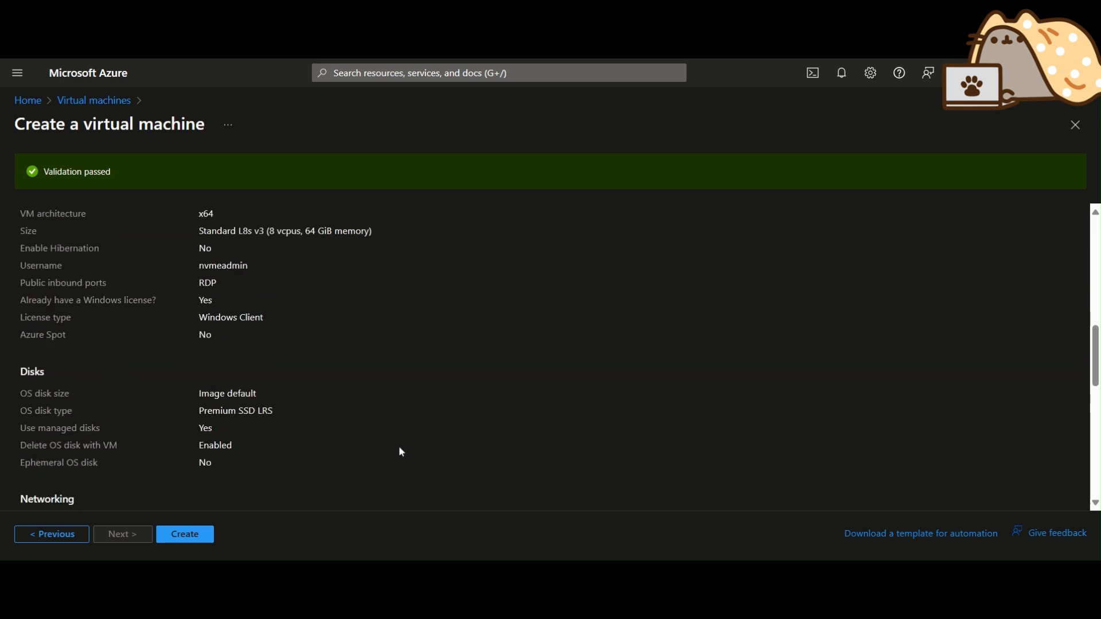
scroll(312, 386, "down", 12)
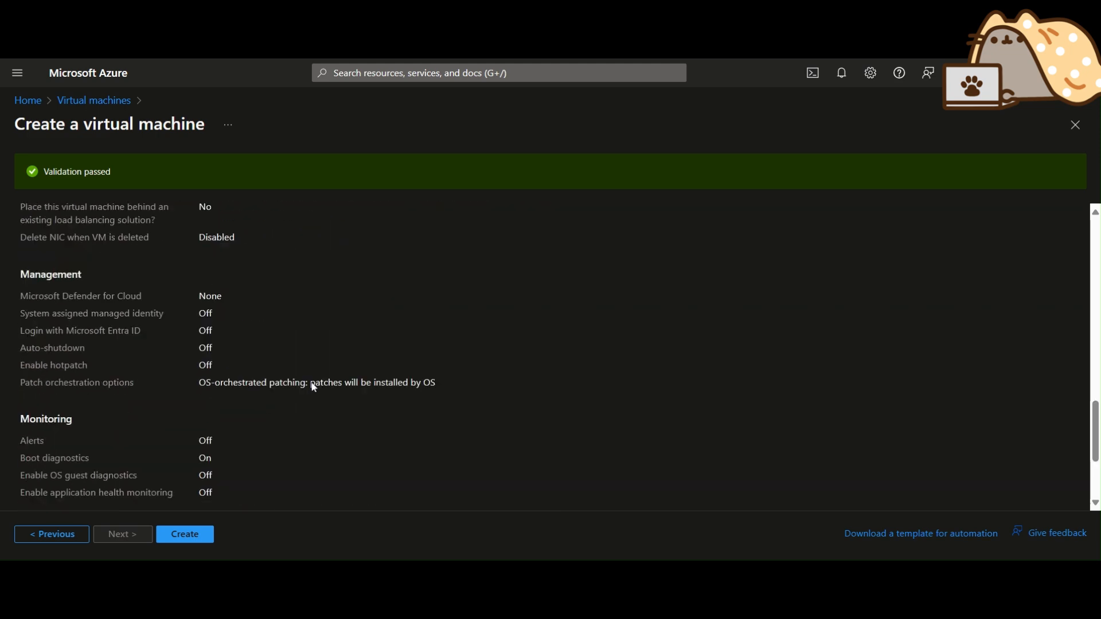
left_click(195, 538)
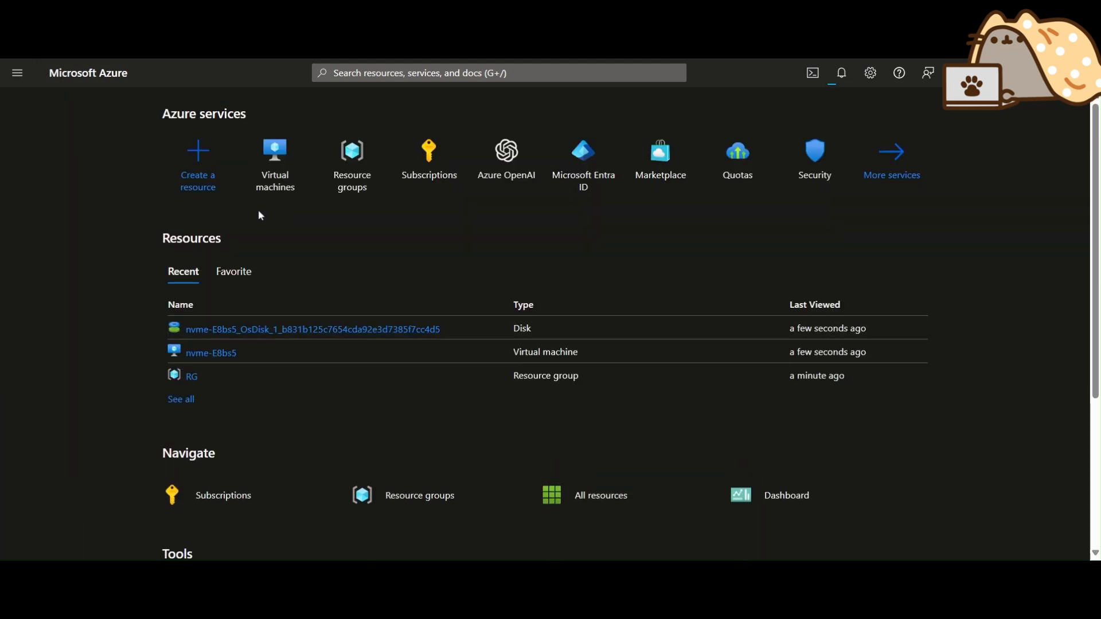
Check the status of nvme-Ls5 in the virtual machines list and copy the public IP address of nvme-E8bs5.
left_click(275, 157)
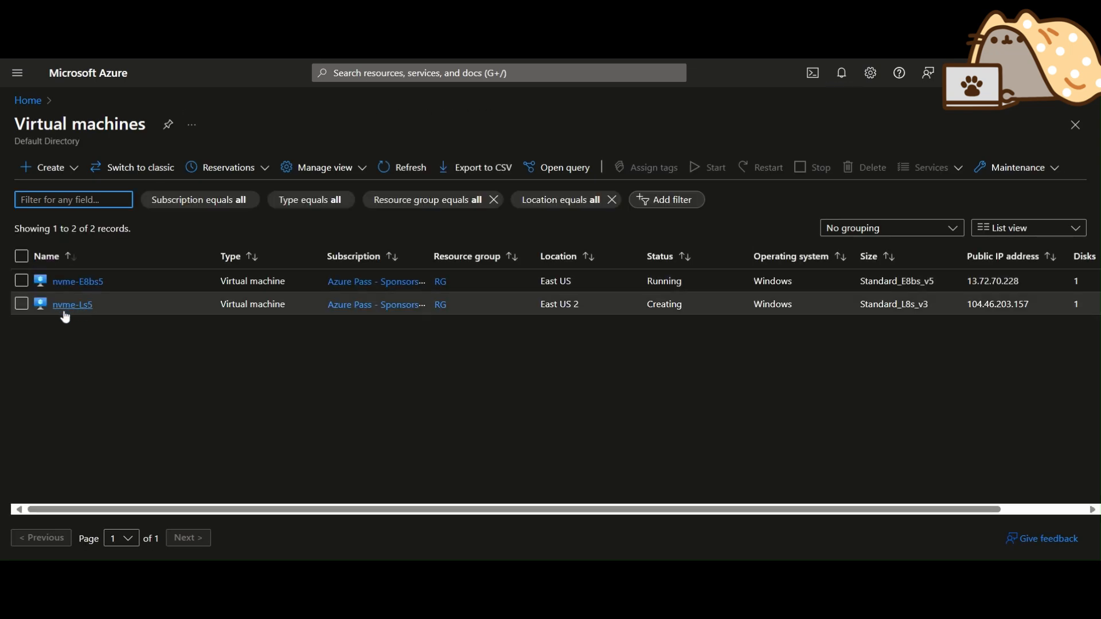
double_click(650, 305)
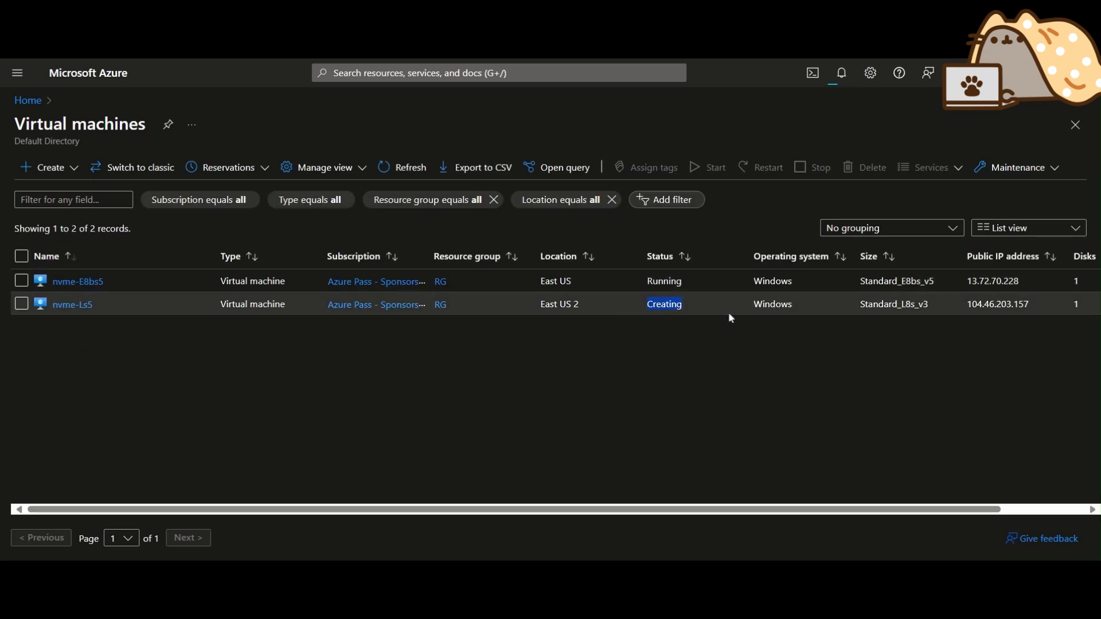
left_click(84, 282)
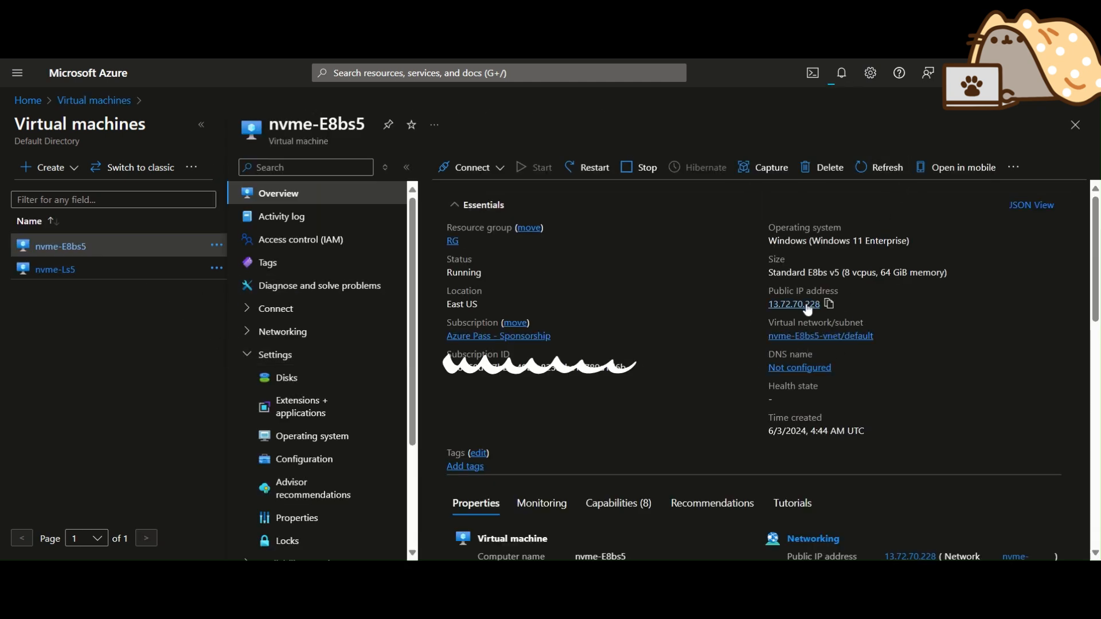
left_click(829, 304)
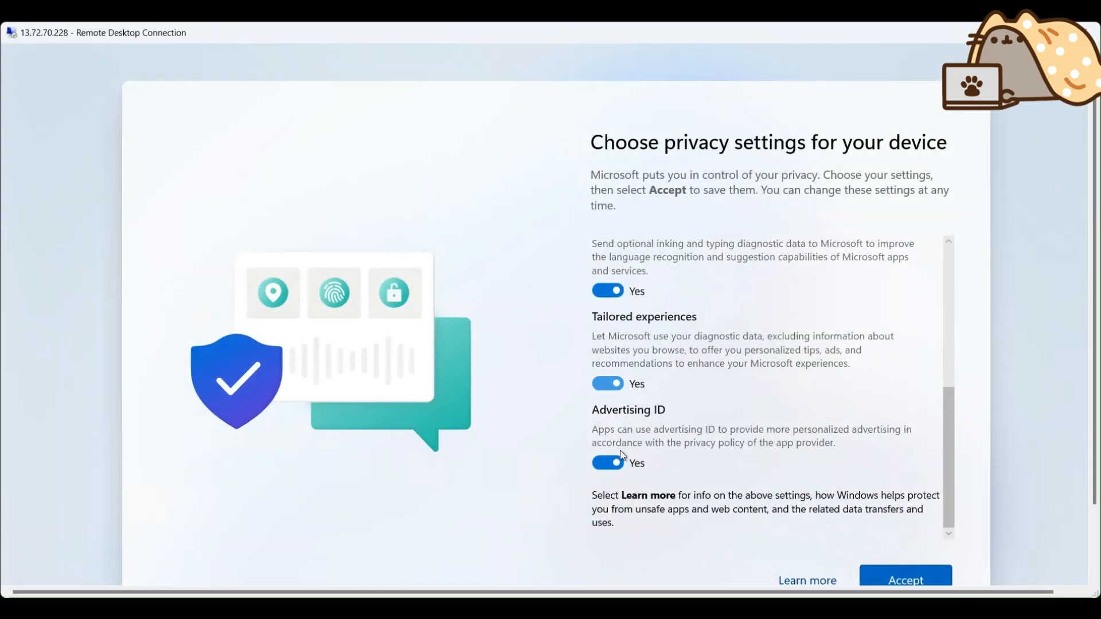
Accept the device privacy settings in the nvme-E8bs5 remote session and maximize the Remote Desktop window.
left_click(898, 578)
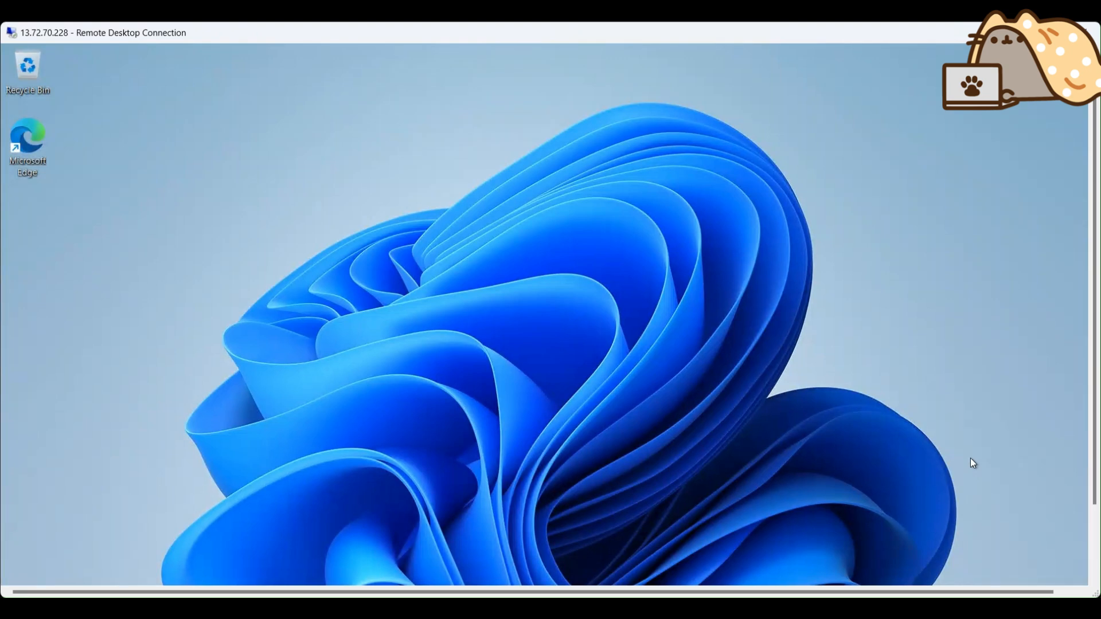
left_click(1060, 33)
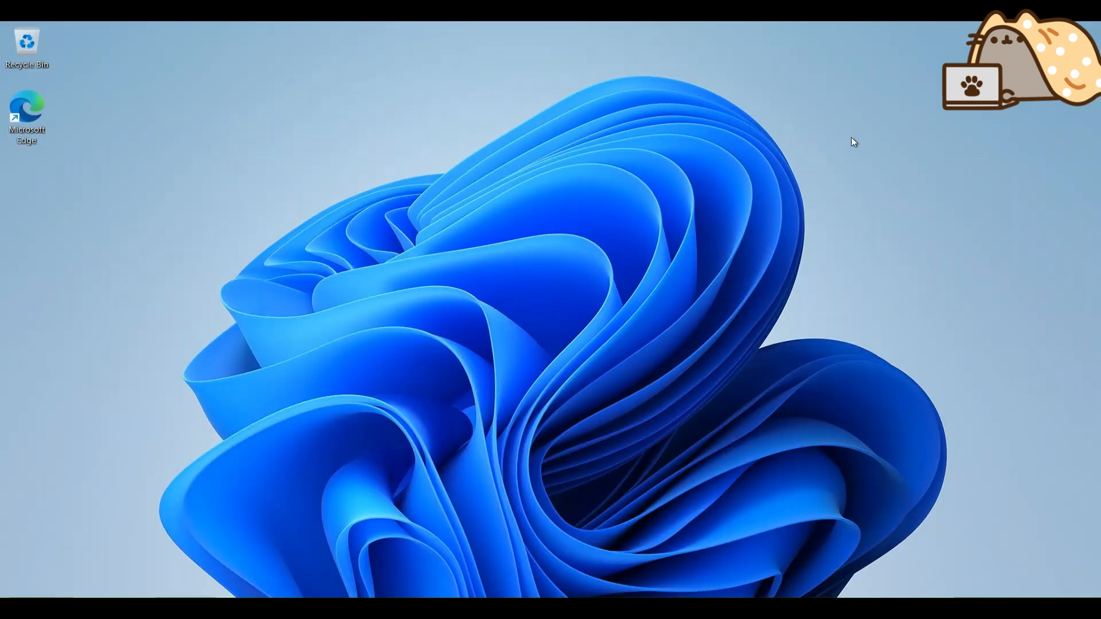
Find and open the hard disk partitions tool, examine the volumes including Windows (C:), and close Disk Management.
key("super")
type("p")
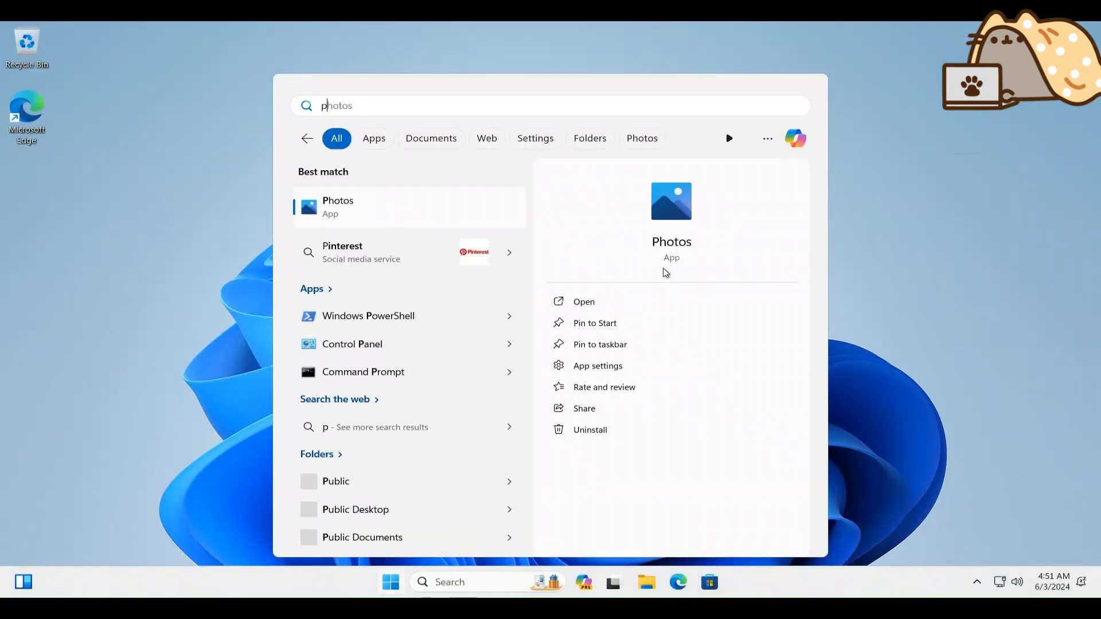
type("ati")
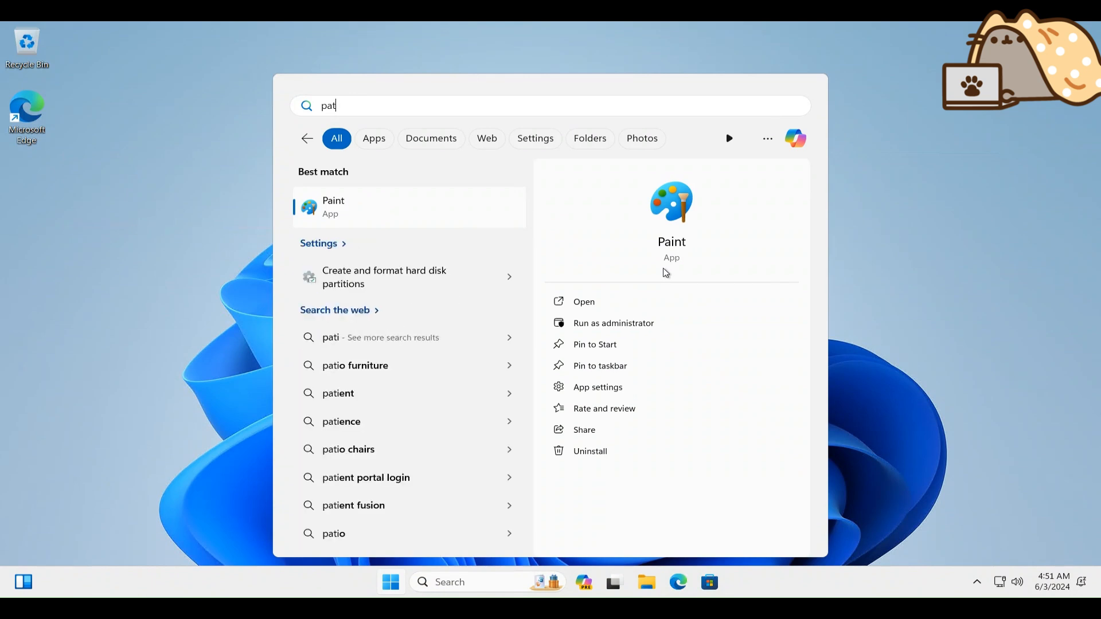
key("BackSpace")
type("rti")
key("Return")
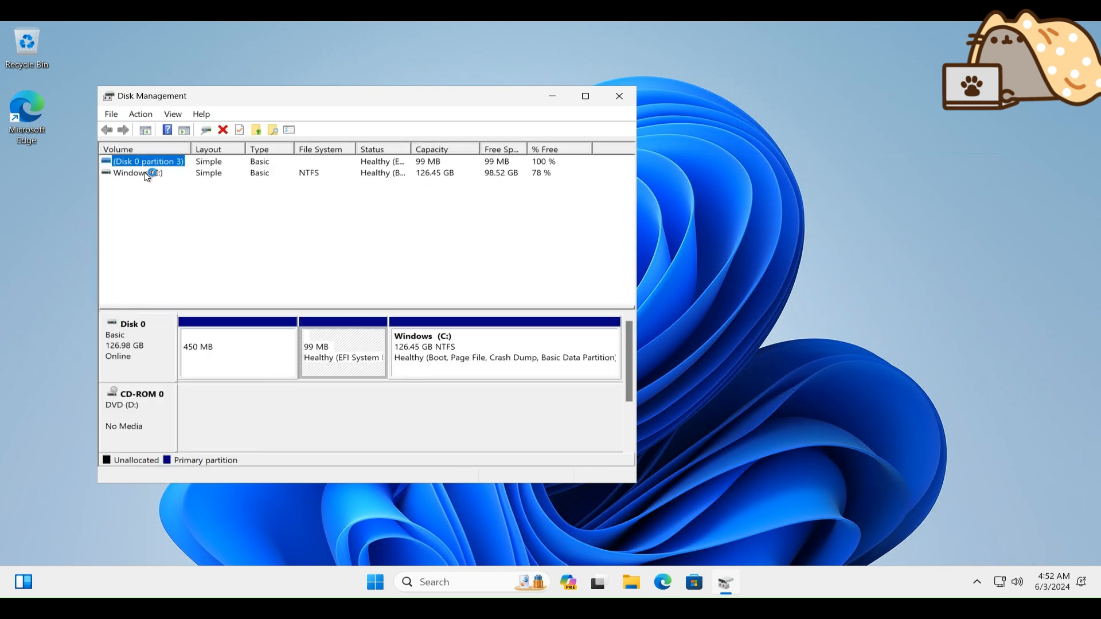
left_click(148, 174)
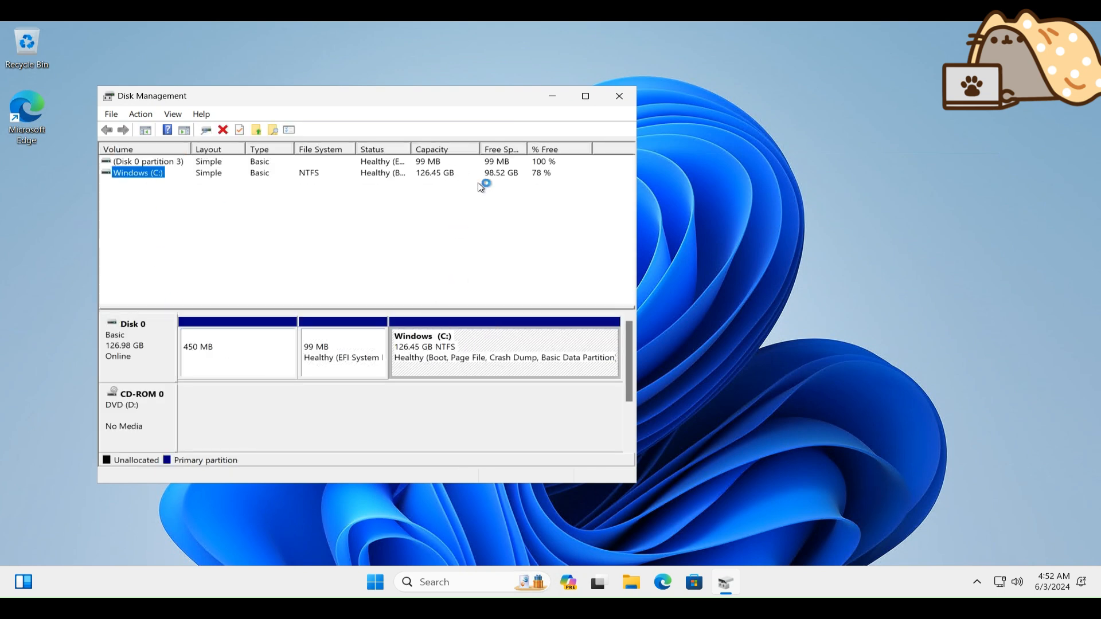
left_click(492, 376)
left_click(624, 98)
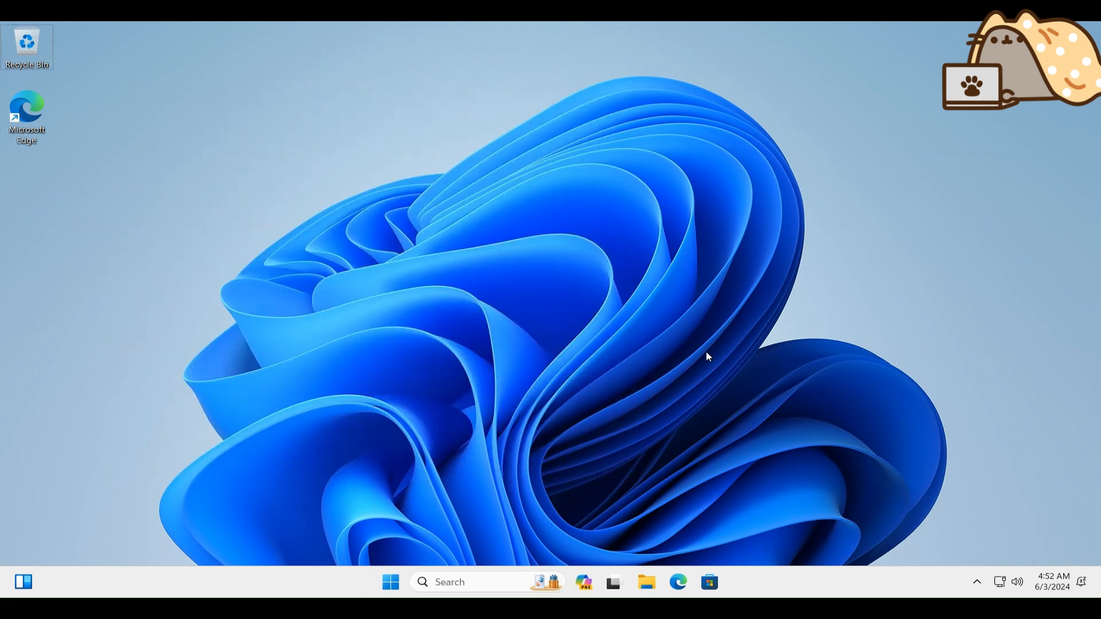
Open Task Manager and examine the performance details and model of Disk 0 (C:).
key("ctrl+shift+Escape")
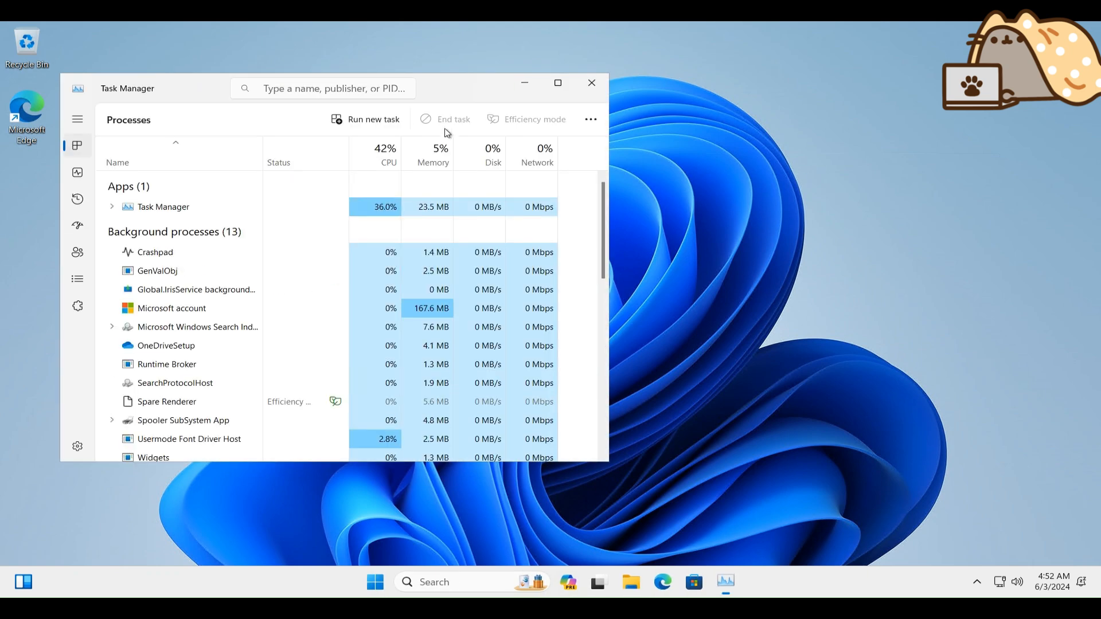
left_click_drag(464, 104, 551, 93)
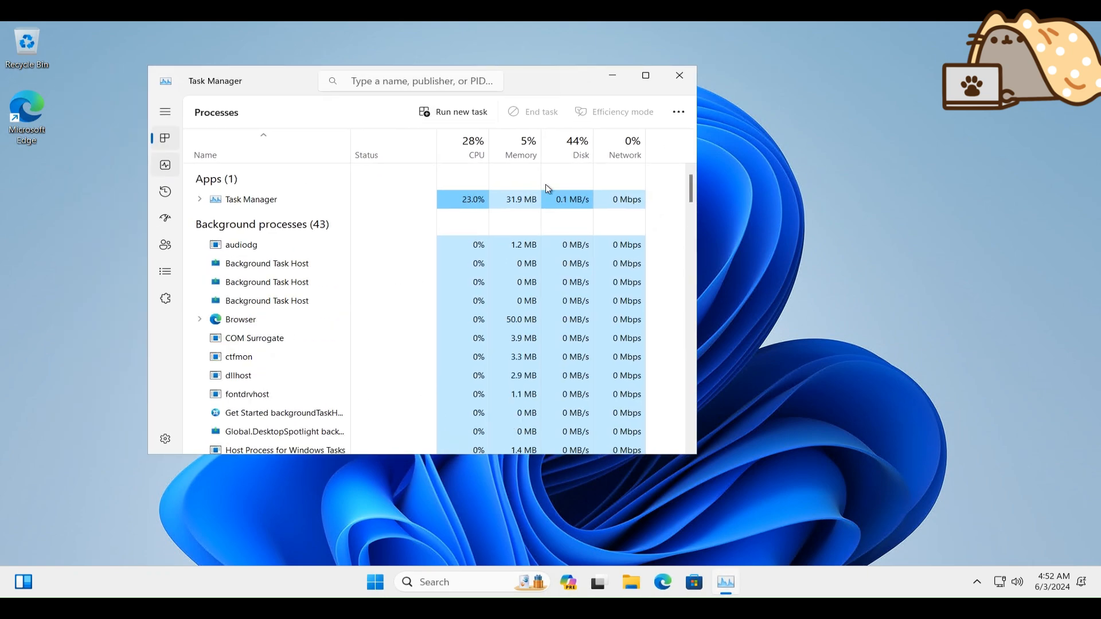
left_click(165, 165)
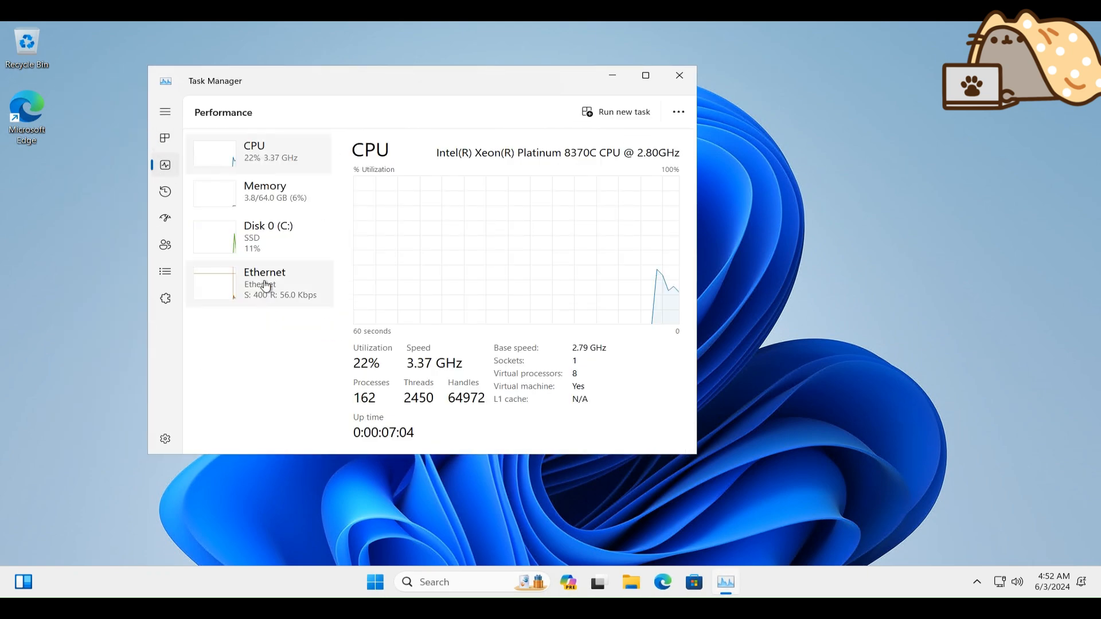
left_click(268, 229)
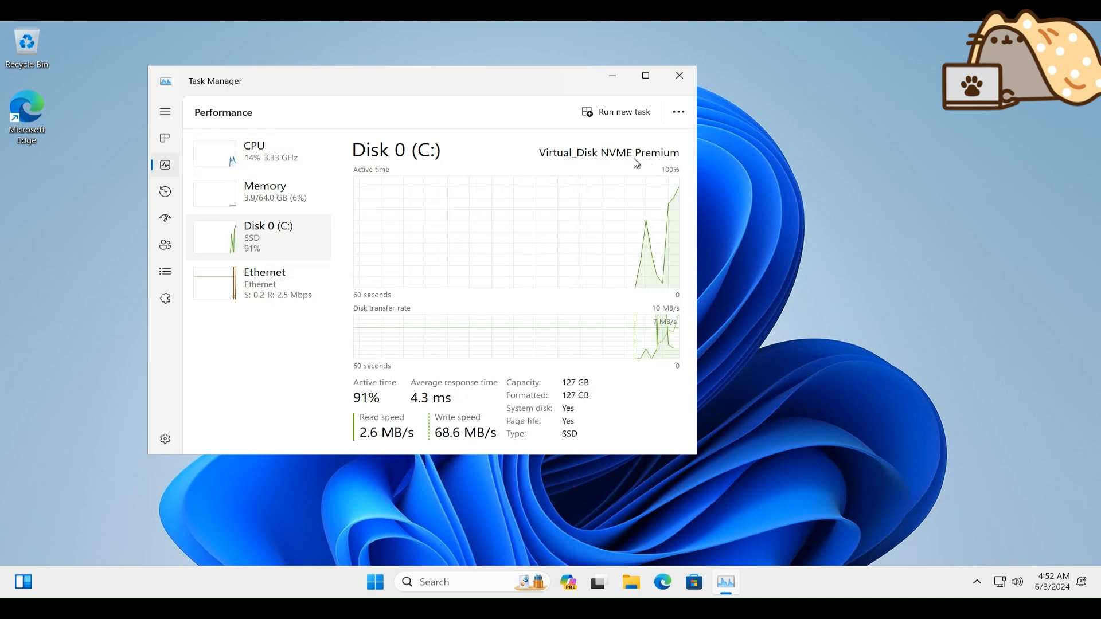
Run msinfo32 and expand the Components and Hardware Resources categories in System Information.
key("super+r")
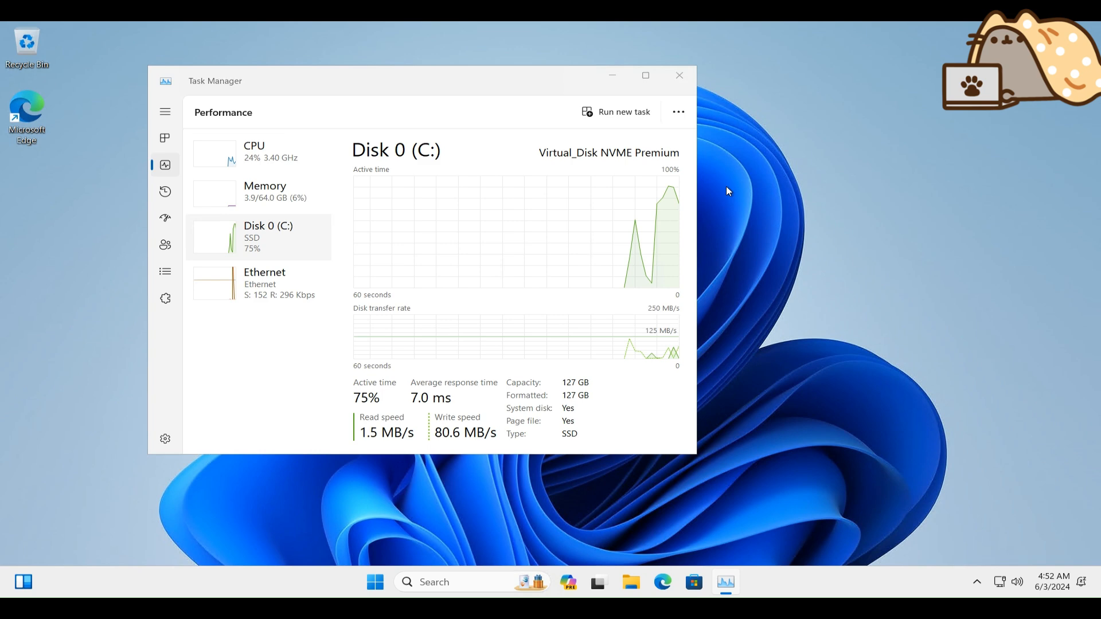
type("msin")
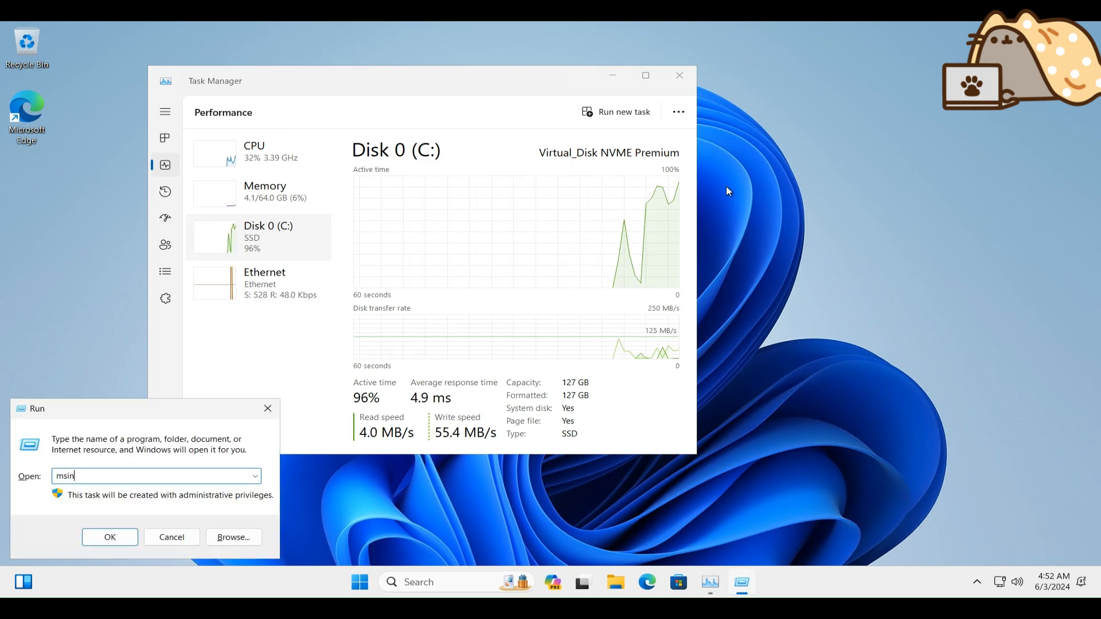
type("fo32")
key("Return")
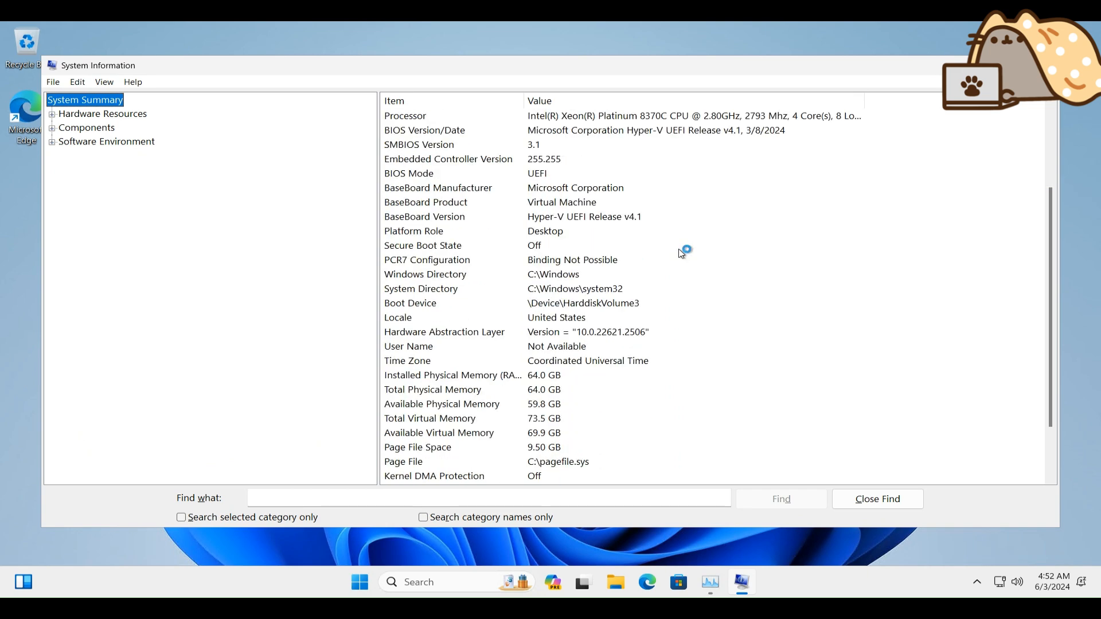
left_click(52, 127)
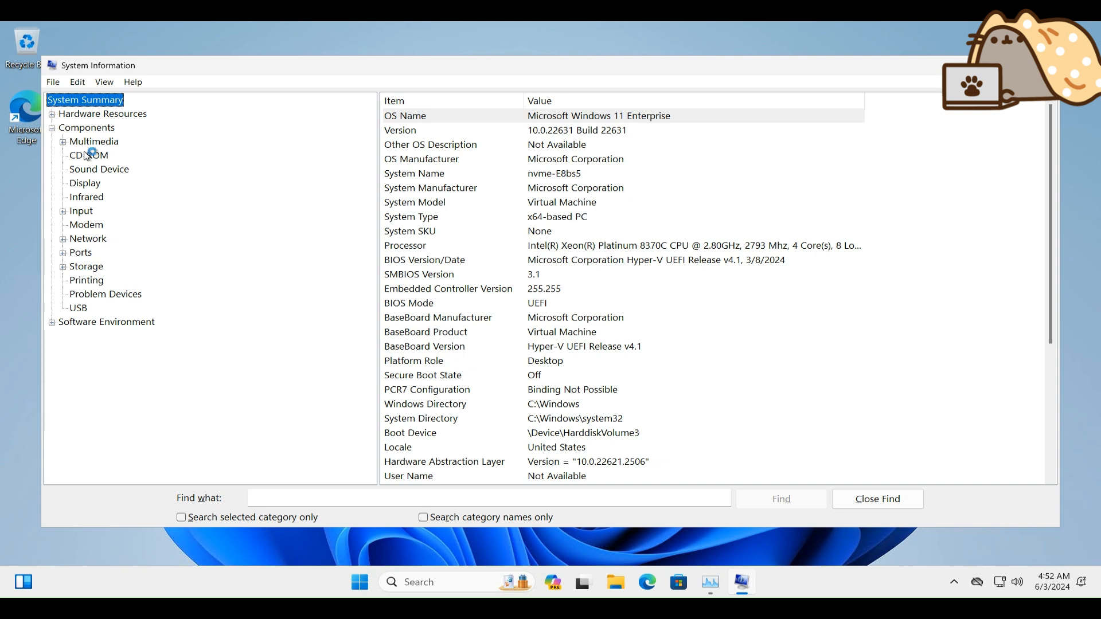
left_click(64, 142)
left_click(64, 141)
left_click(52, 114)
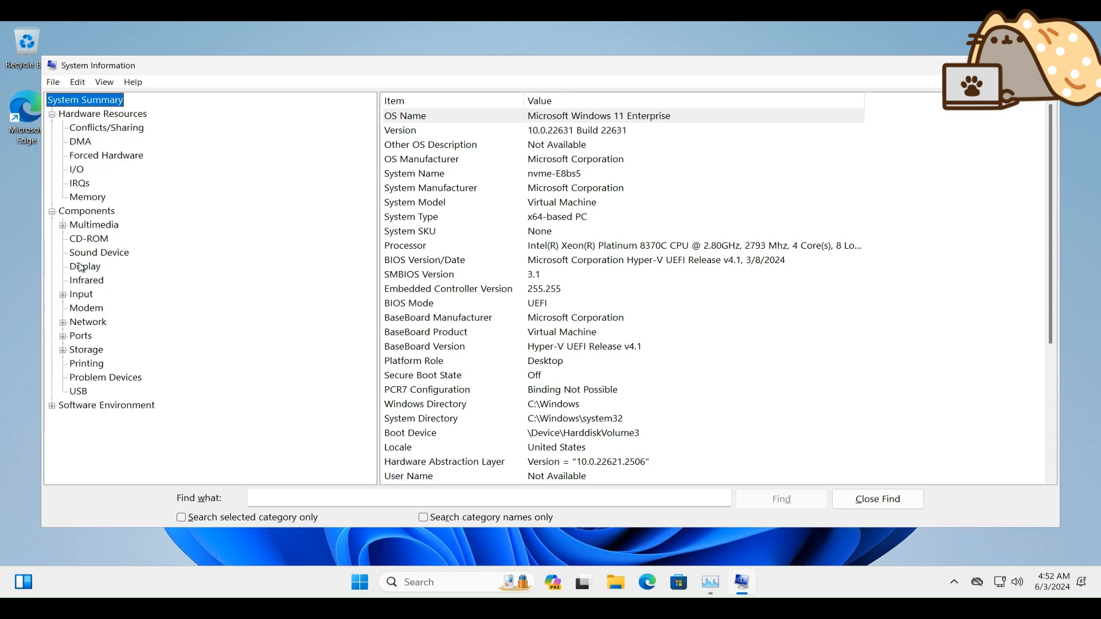
Examine the Drives and Disks details under Storage, including the disk's model and media type.
left_click(63, 351)
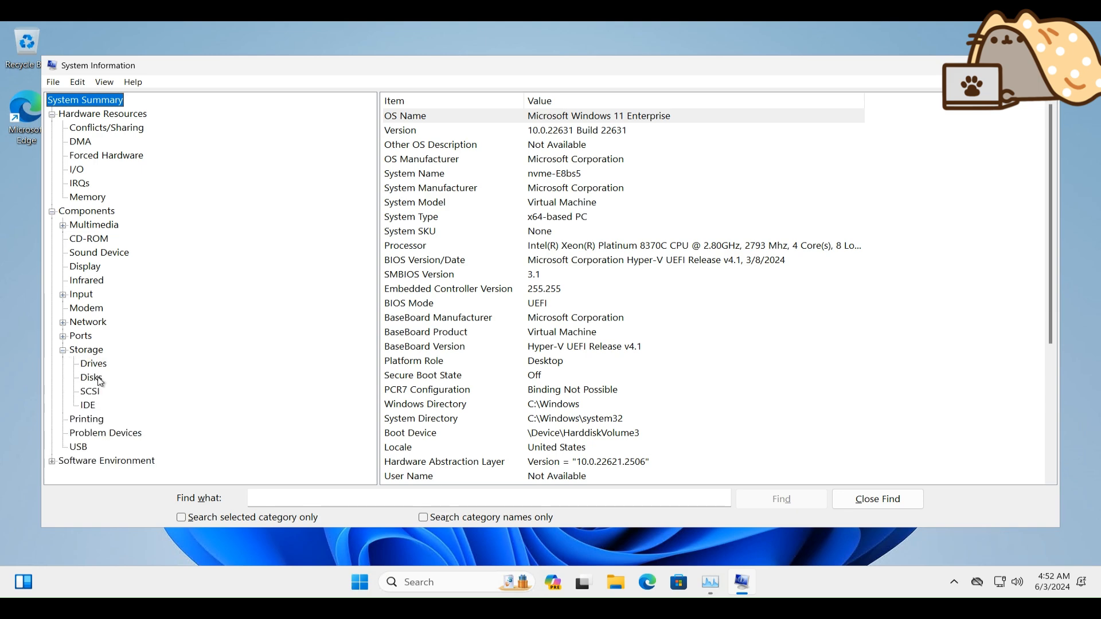
left_click(96, 365)
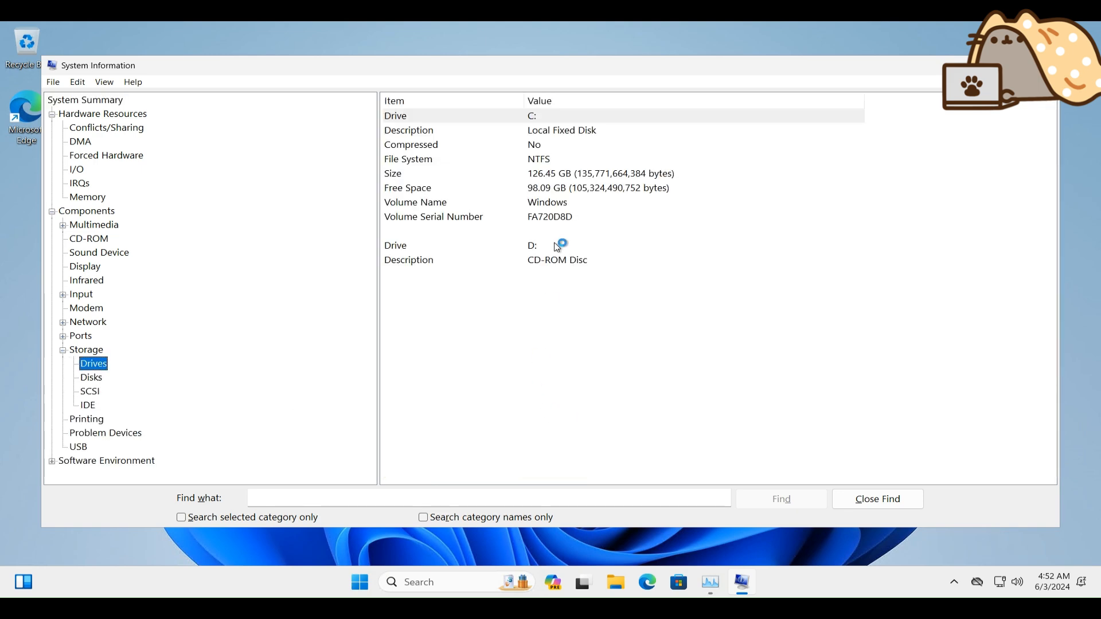
left_click(96, 379)
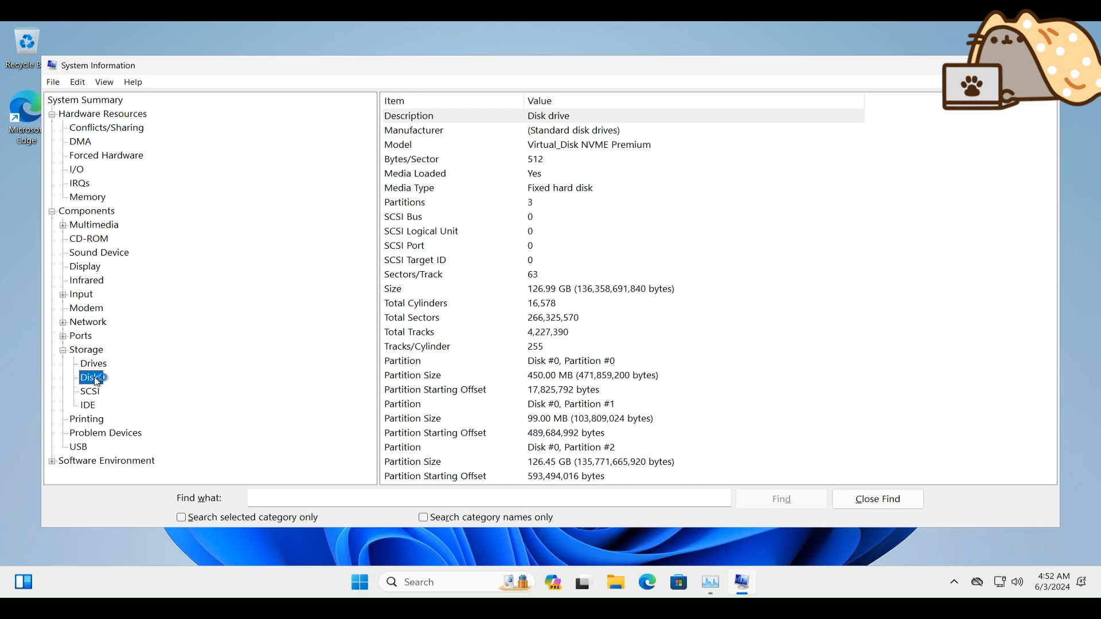
left_click(609, 145)
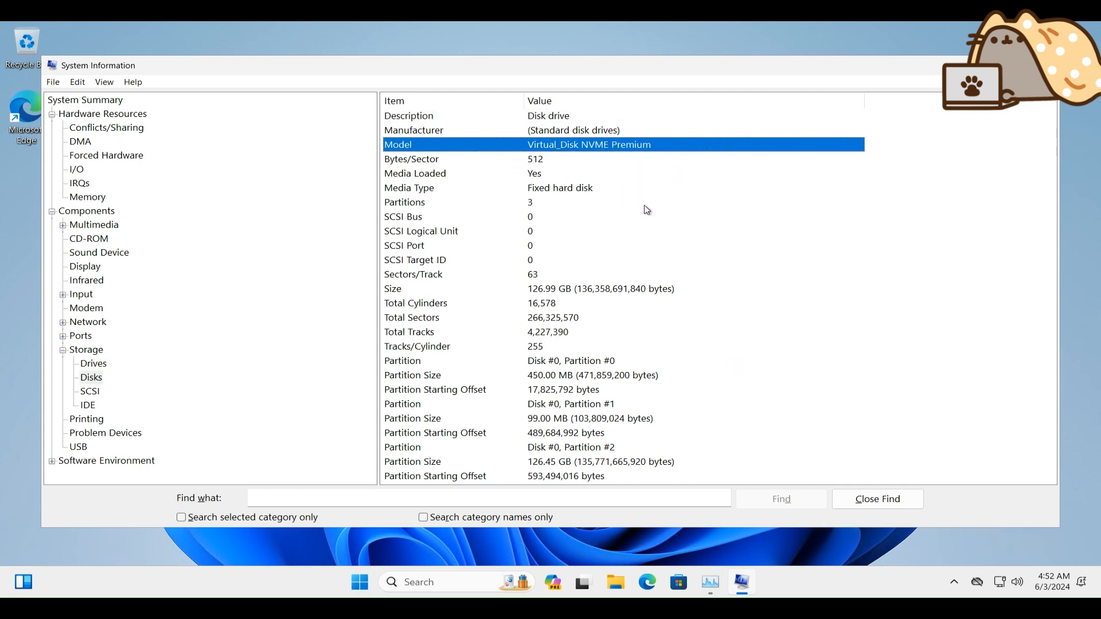
left_click(624, 189)
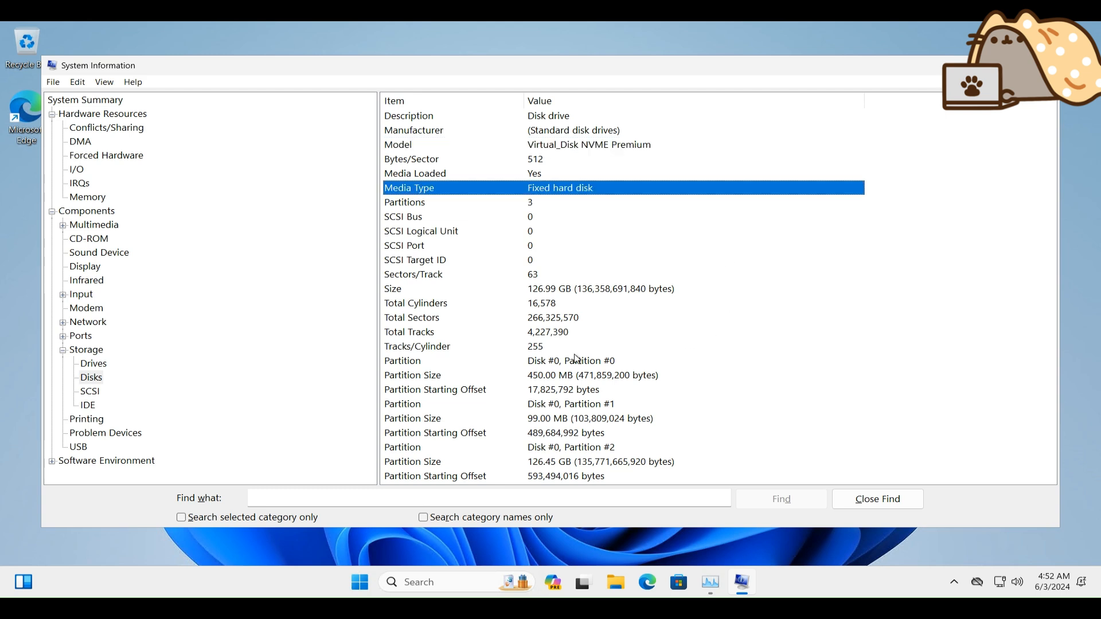
Examine the SCSI controller details, comparing the Hyper-V SCSI and NVM Express controllers, and close System Information.
left_click(96, 396)
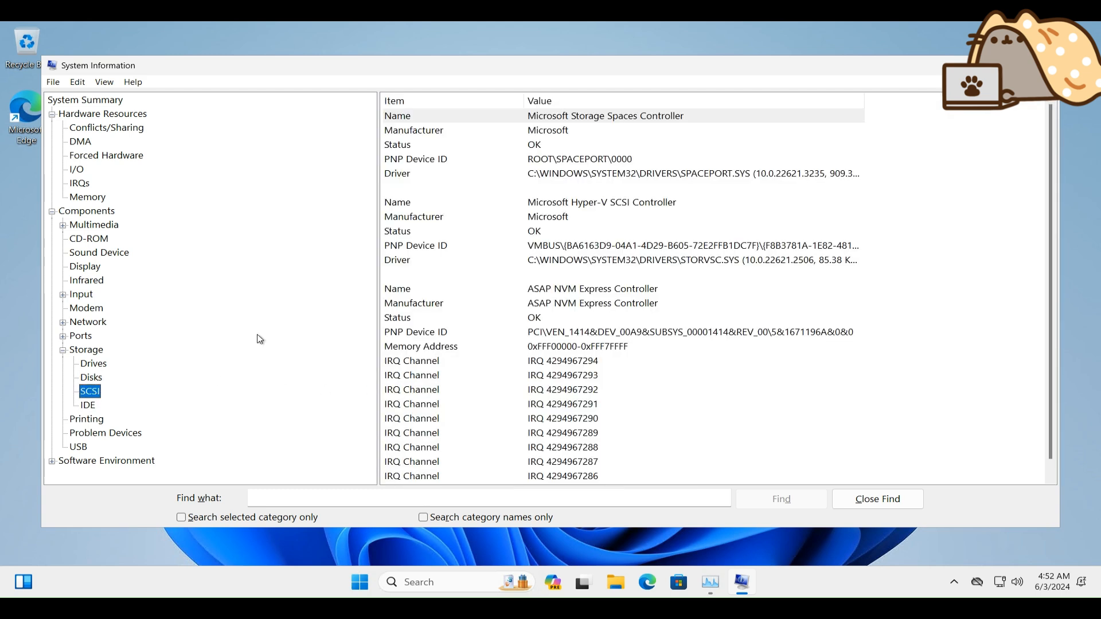
left_click(596, 294)
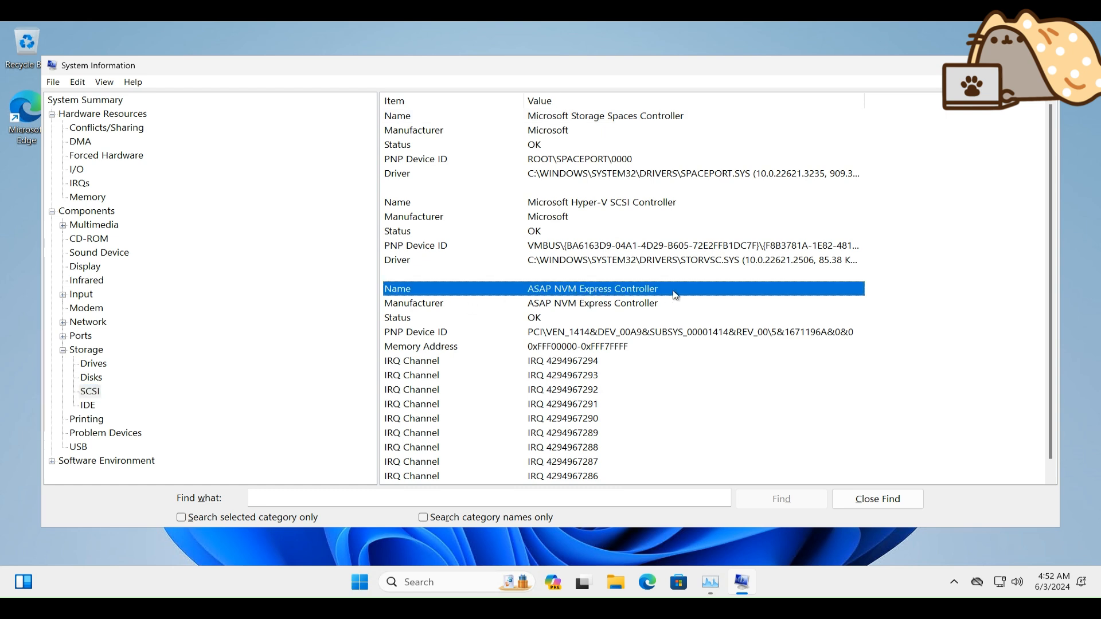
left_click(687, 304)
left_click(691, 205)
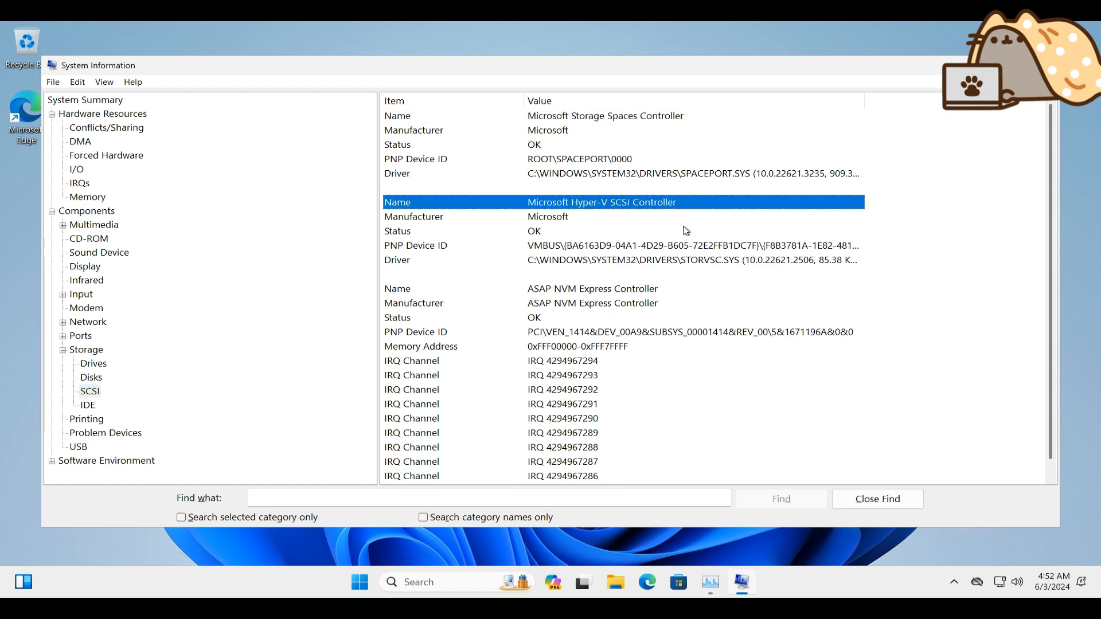
scroll(696, 333, "down", 1)
left_click(677, 291)
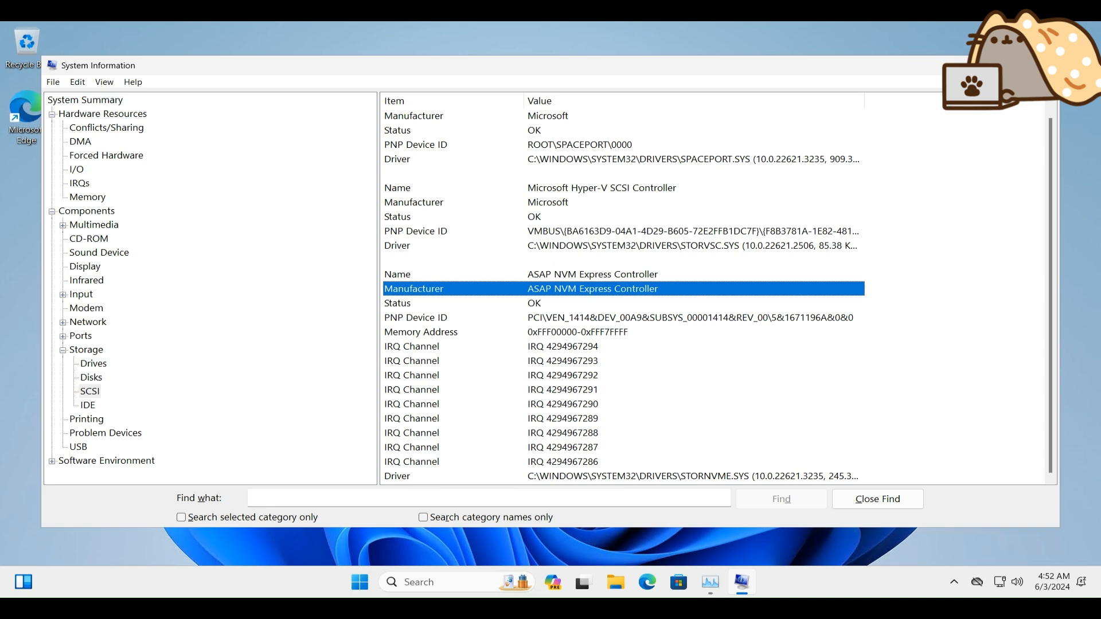
left_click(1044, 65)
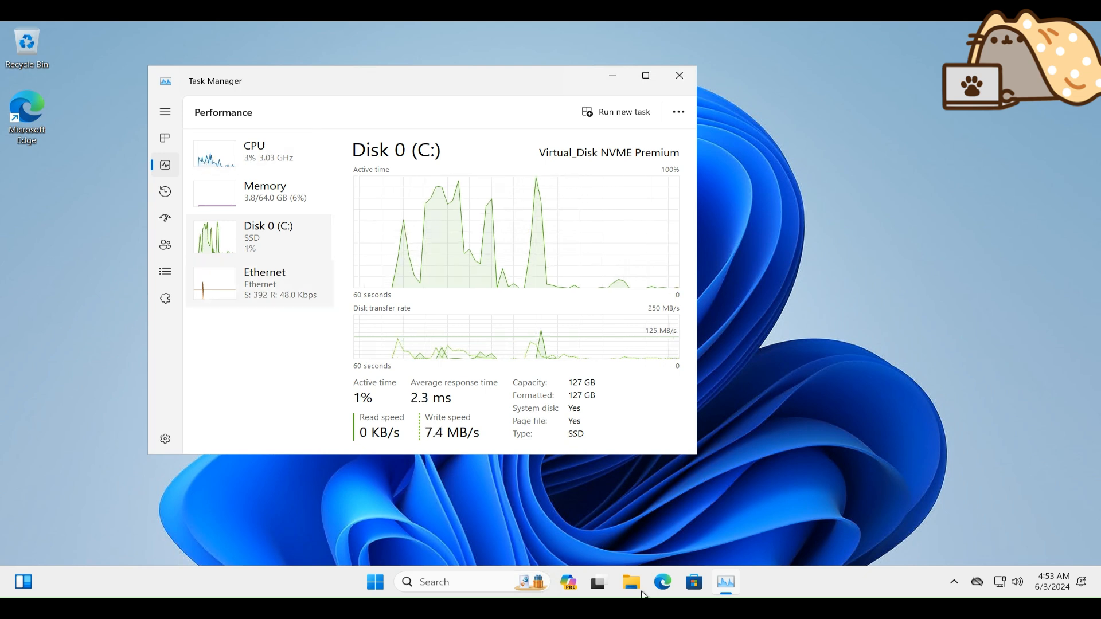
Open File Explorer on nvme-E8bs5 and maximize its window.
left_click(637, 588)
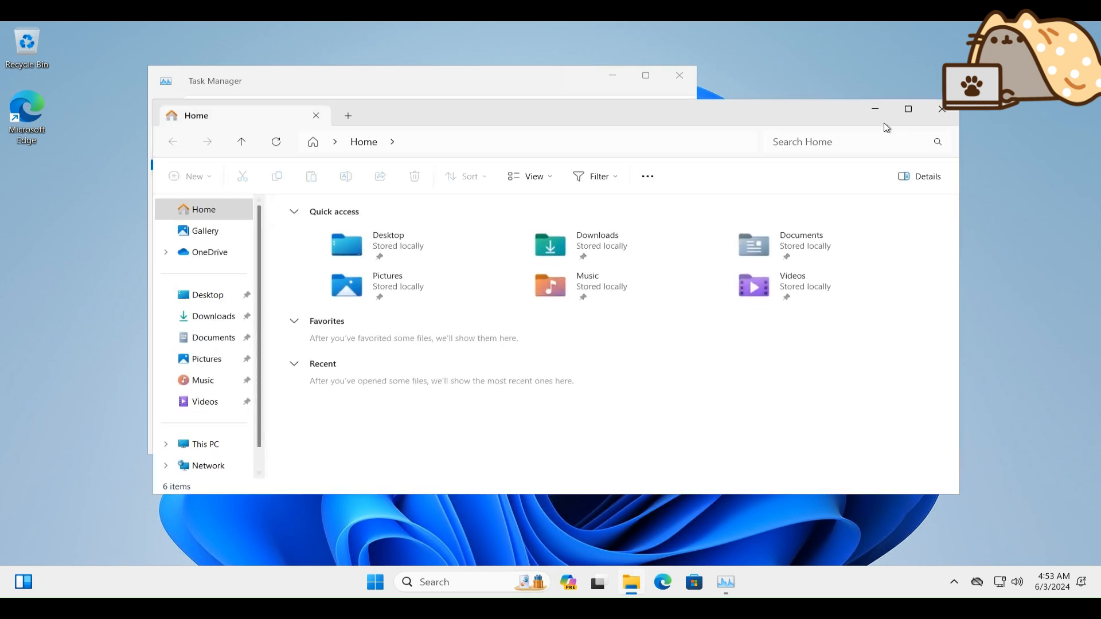
left_click(908, 109)
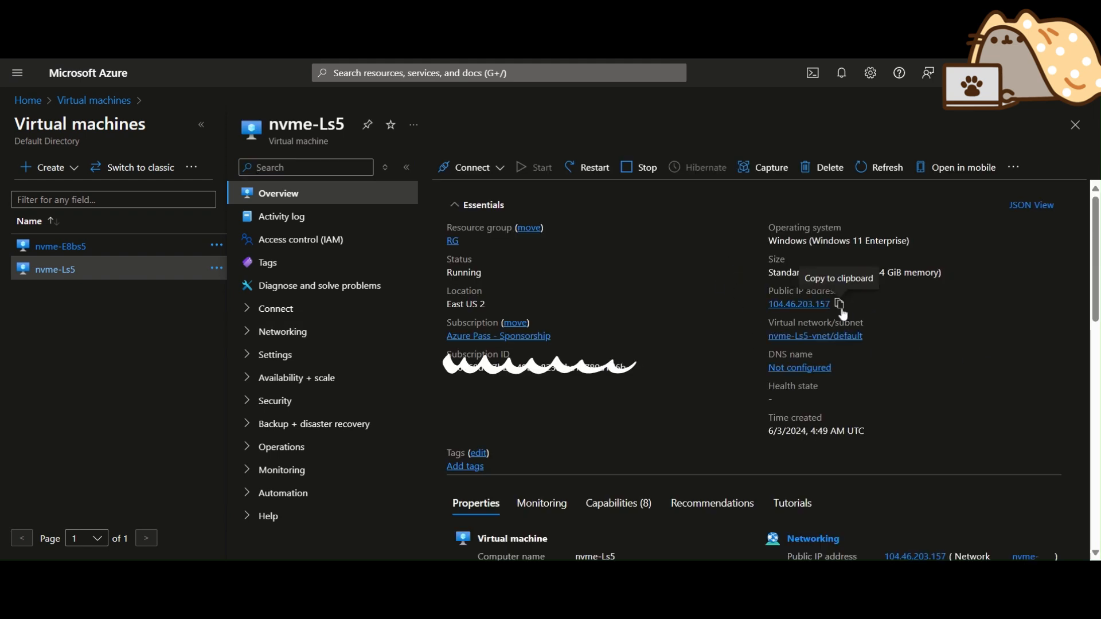
Copy the public IP address of nvme-Ls5 and refresh its overview.
left_click(842, 304)
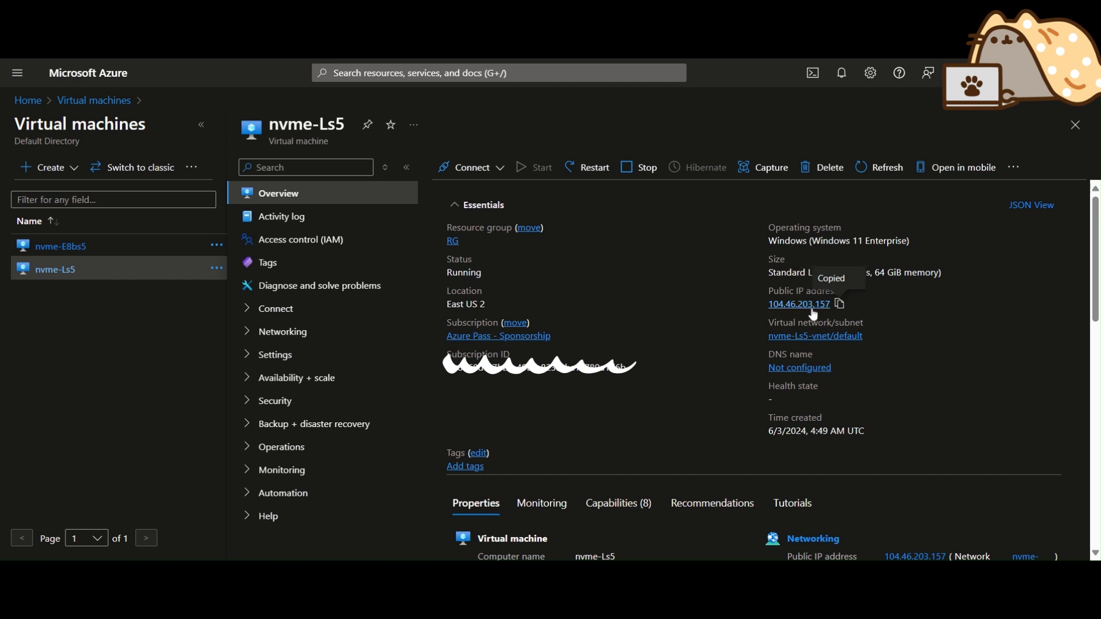
left_click(839, 307)
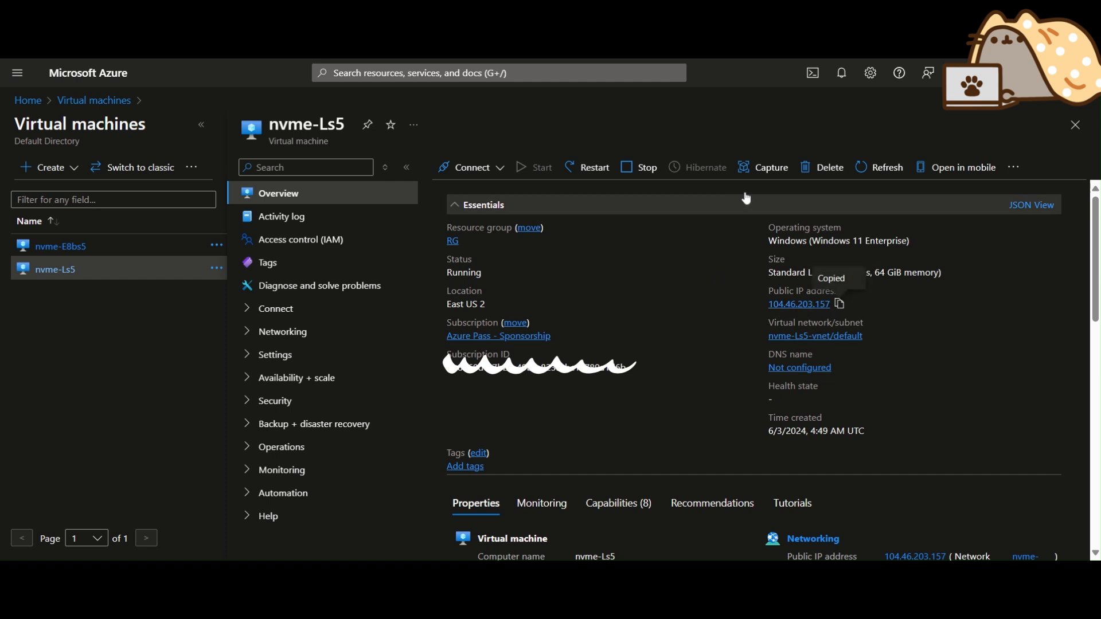
left_click(878, 170)
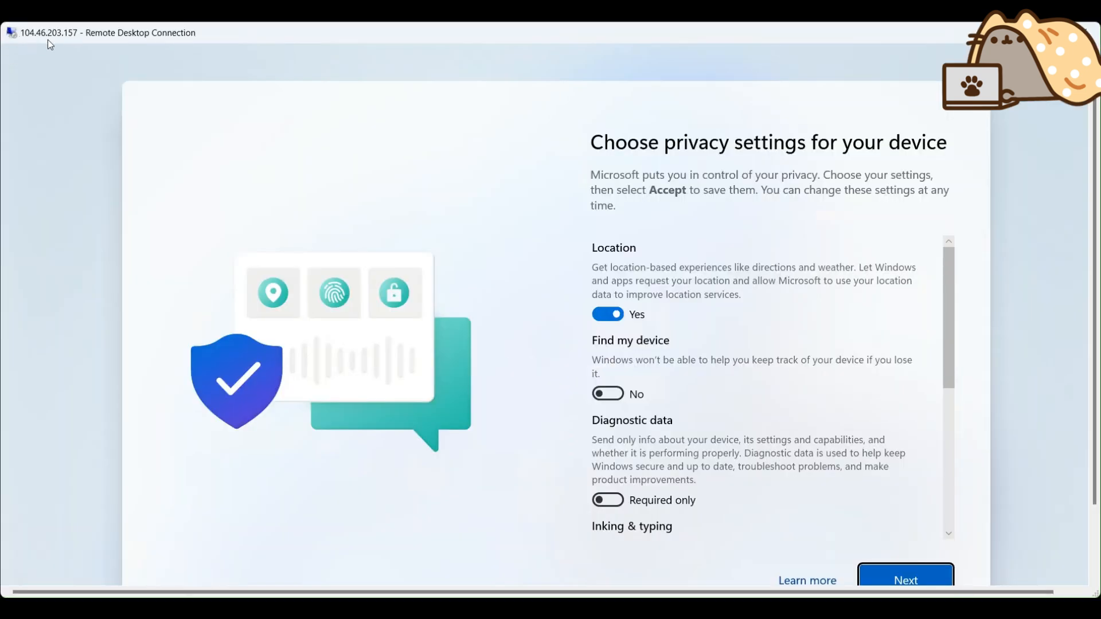
Review and accept the device privacy settings on nvme-Ls5, keeping the preset choices.
scroll(914, 521, "down", 5)
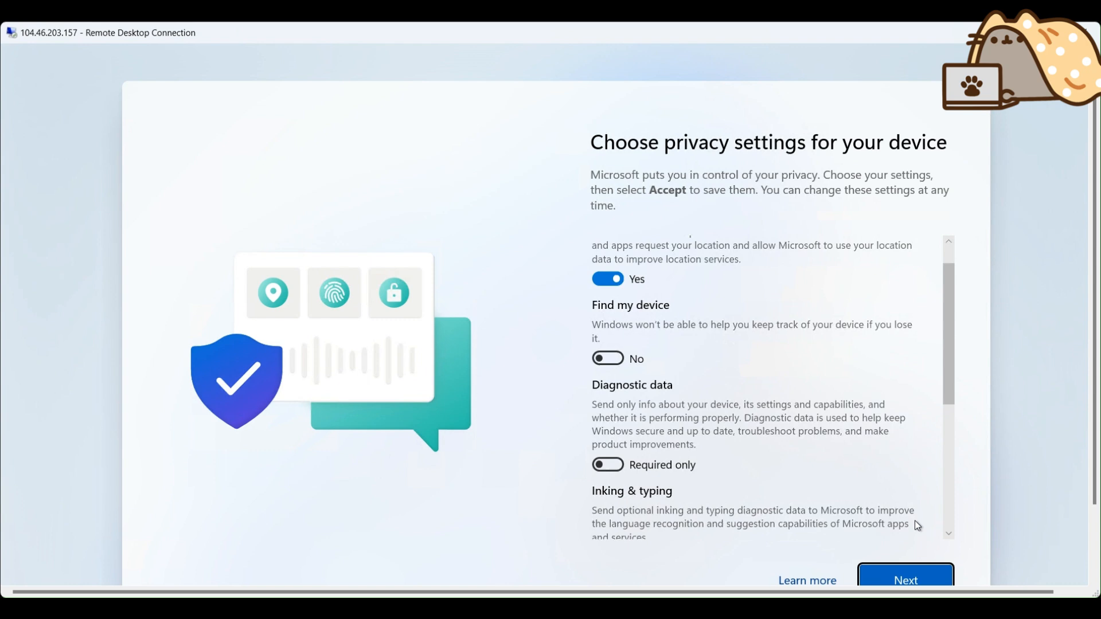
left_click(906, 580)
left_click(925, 568)
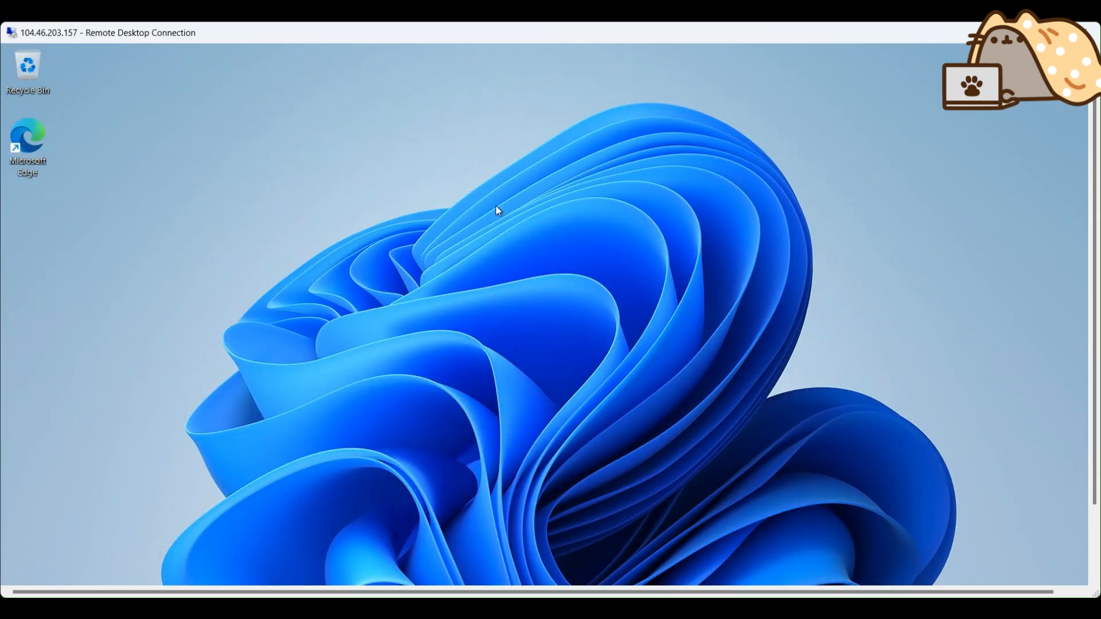
left_click_drag(420, 175, 743, 299)
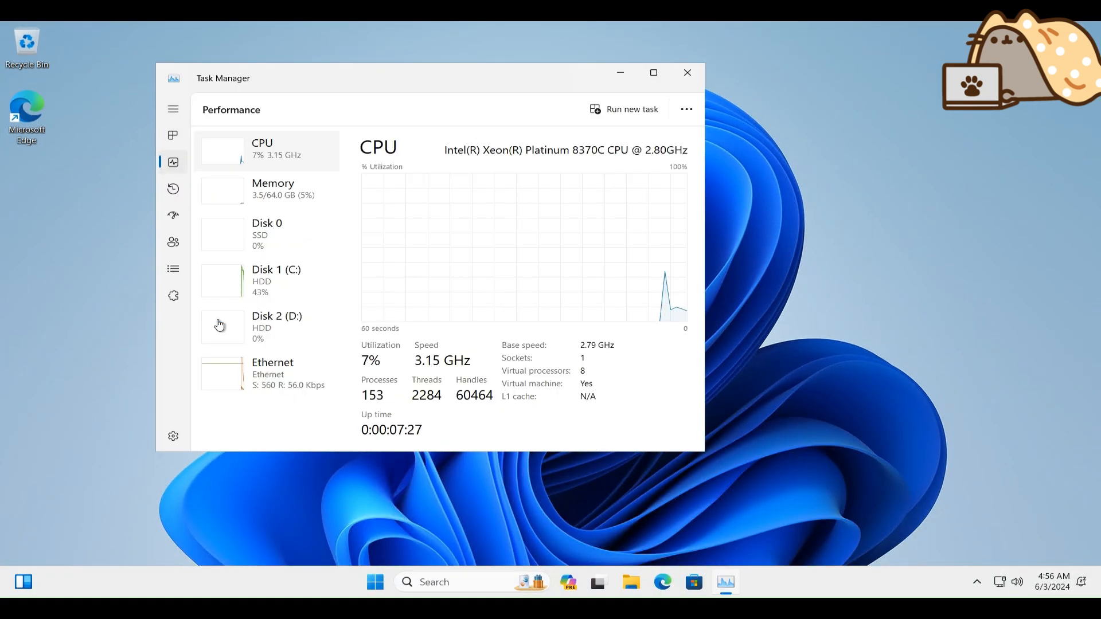
Examine the performance details of Disk 0, Disk 1 (C:) and Disk 2 (D:), comparing their models, capacities and types.
left_click(304, 319)
left_click(299, 287)
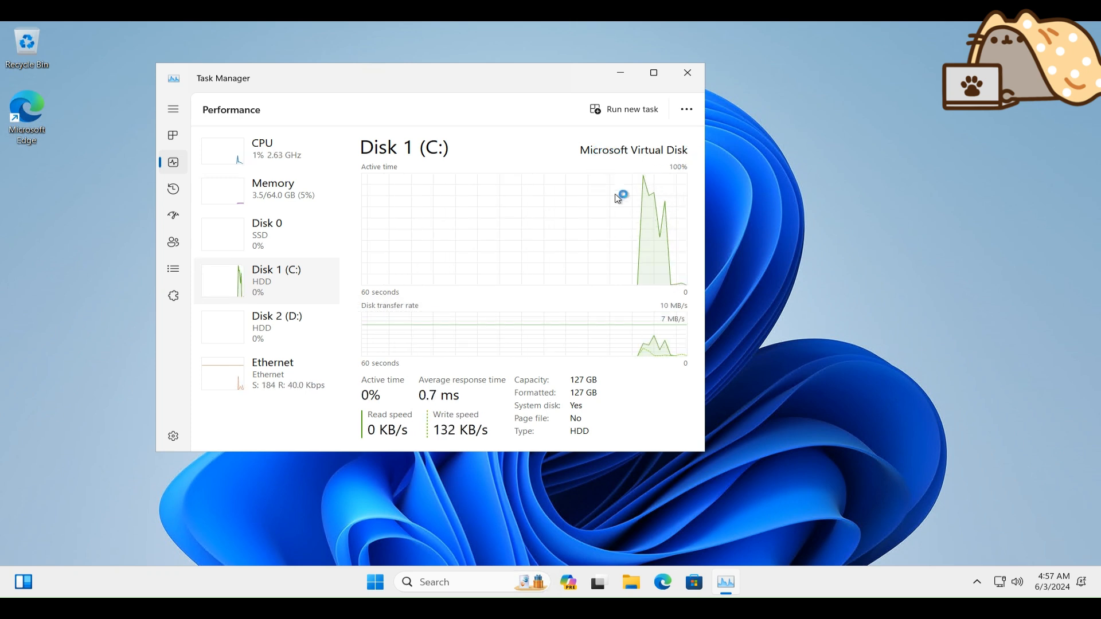
left_click(278, 247)
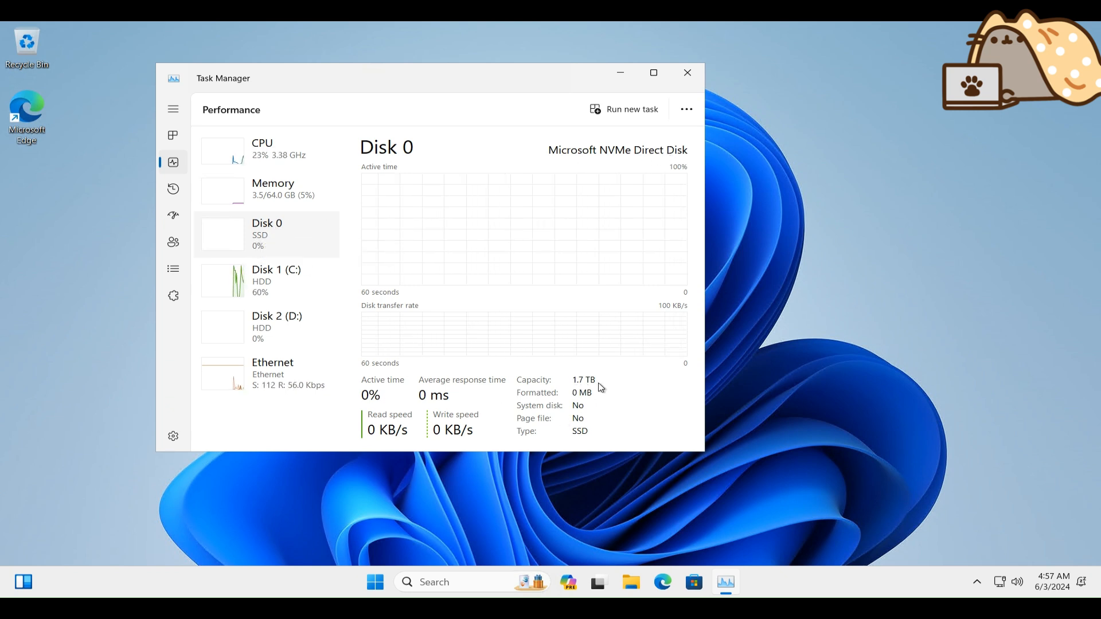
left_click(255, 287)
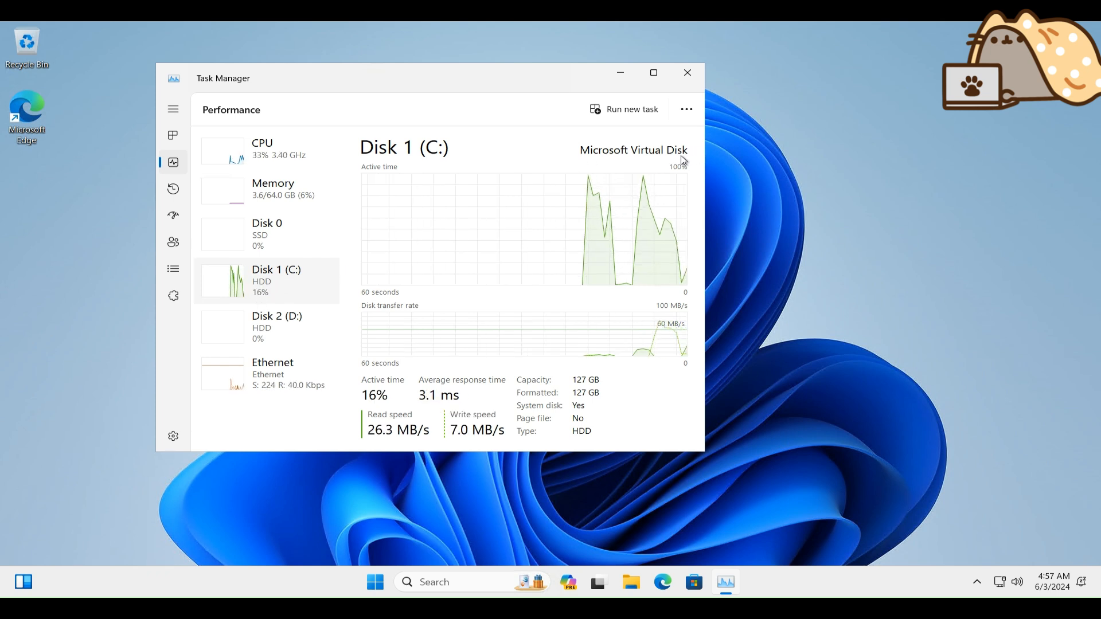
left_click(309, 347)
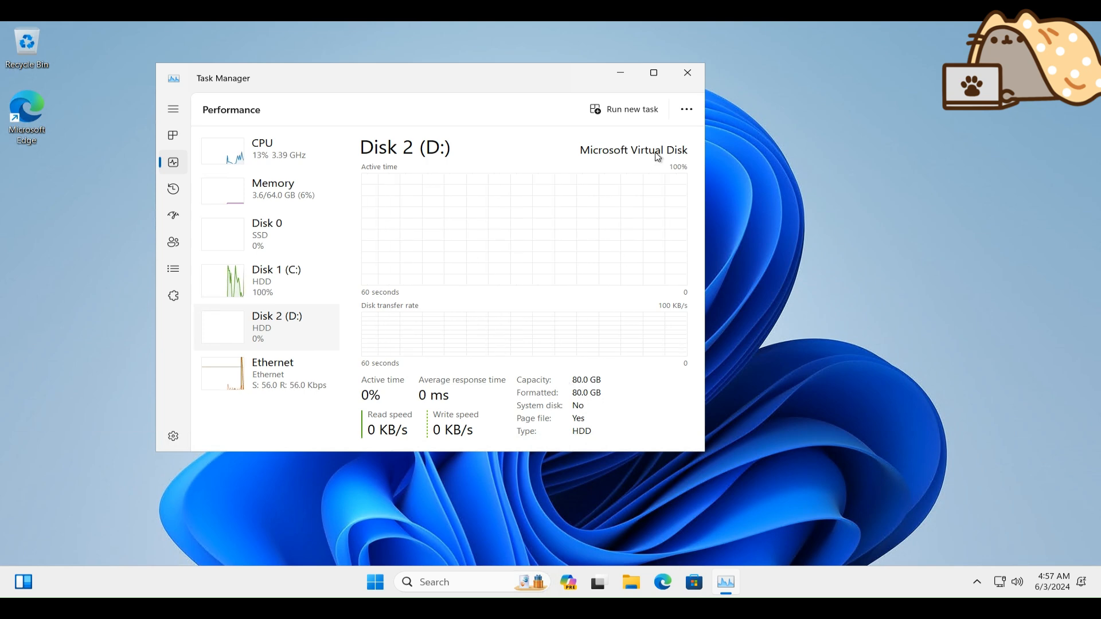
left_click(271, 221)
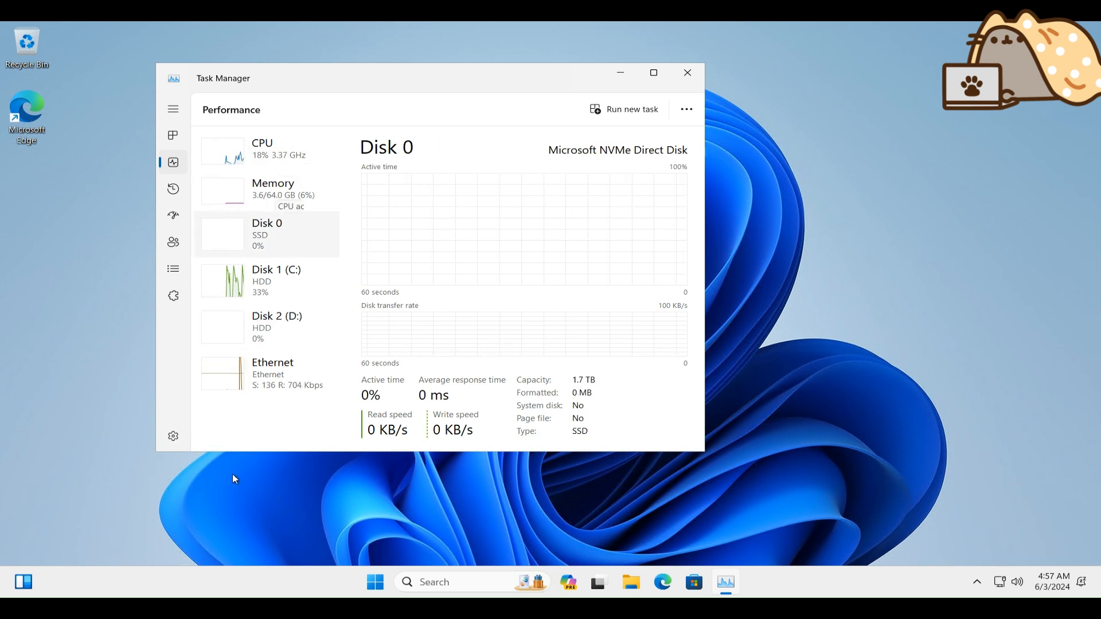
Open the hard disk partition tool and initialize Disk 0 with the GPT (GUID Partition Table) partition style.
key("super")
type("parti")
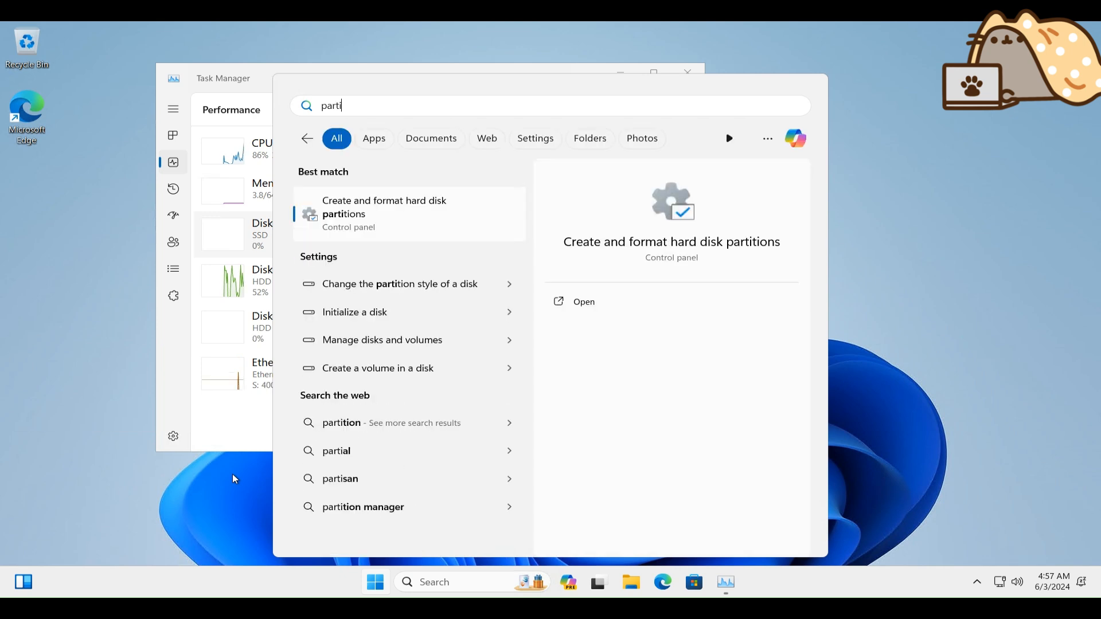
left_click(232, 474)
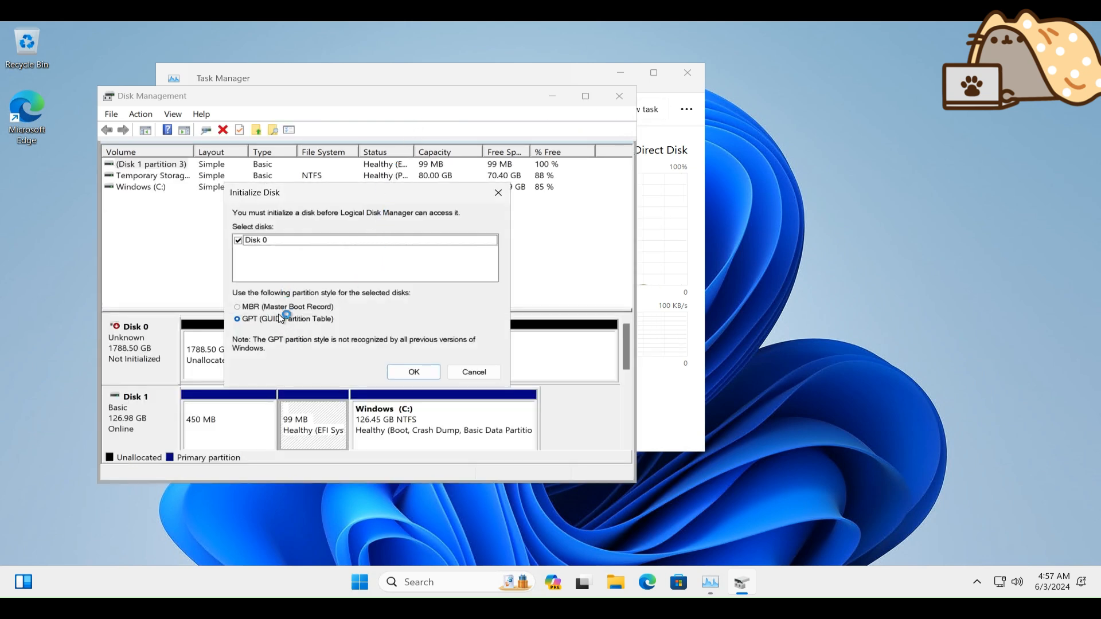
left_click(286, 320)
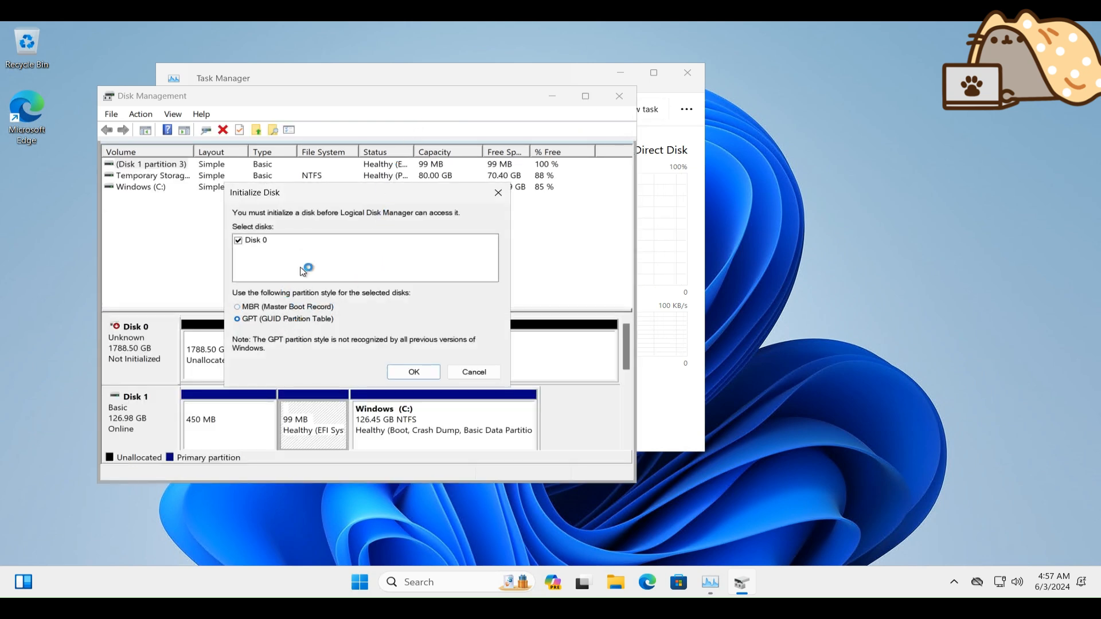
left_click_drag(336, 196, 676, 214)
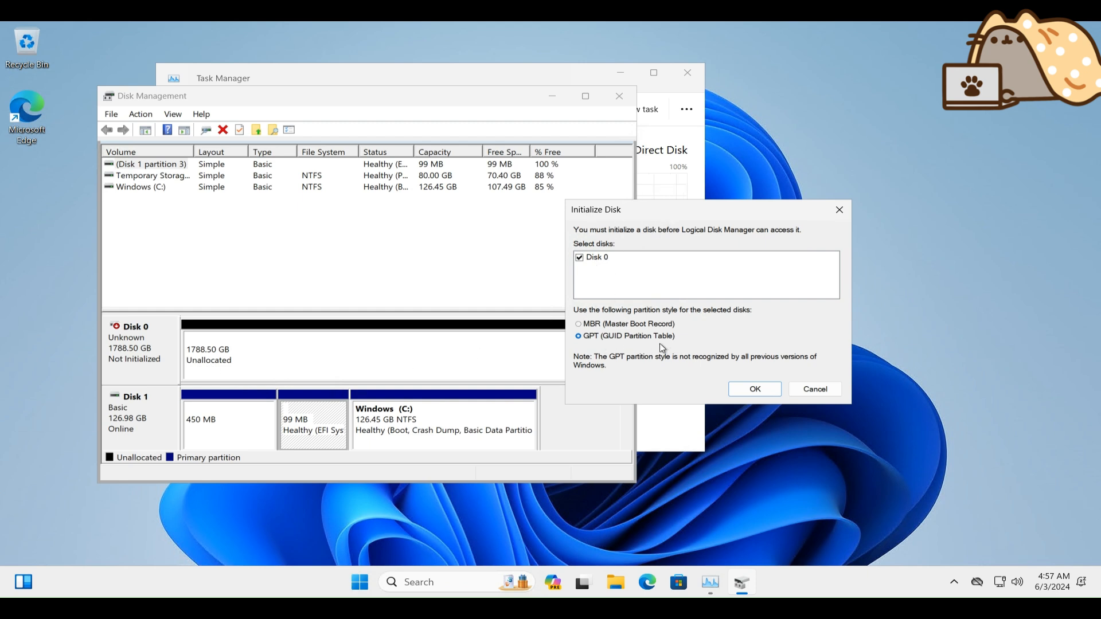
left_click(755, 389)
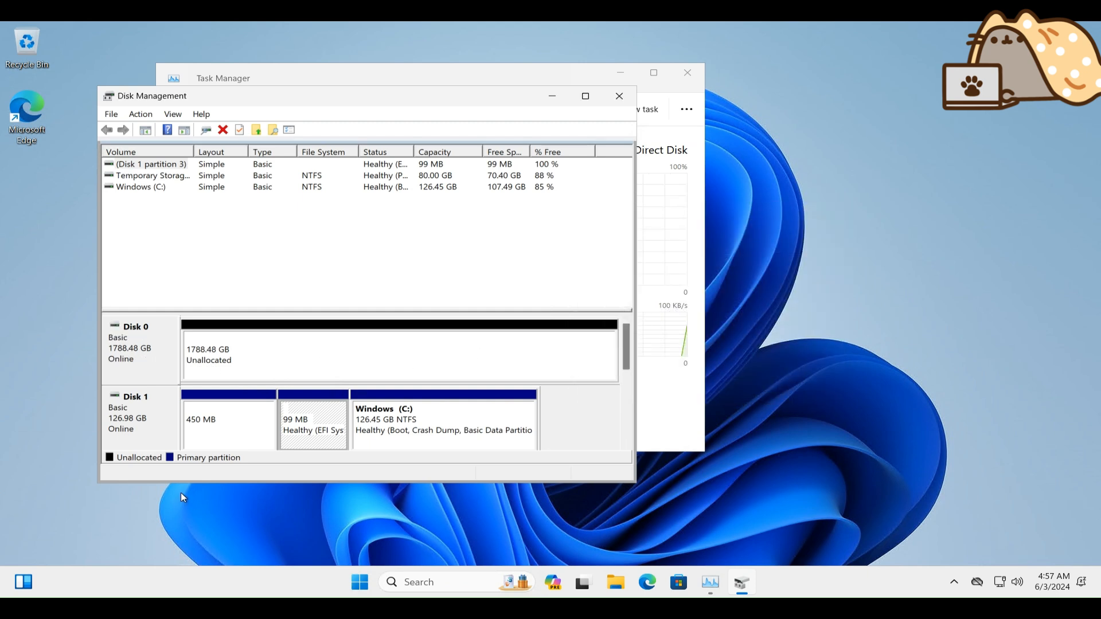
Open File Explorer at This PC and check the listed drives.
left_click(616, 582)
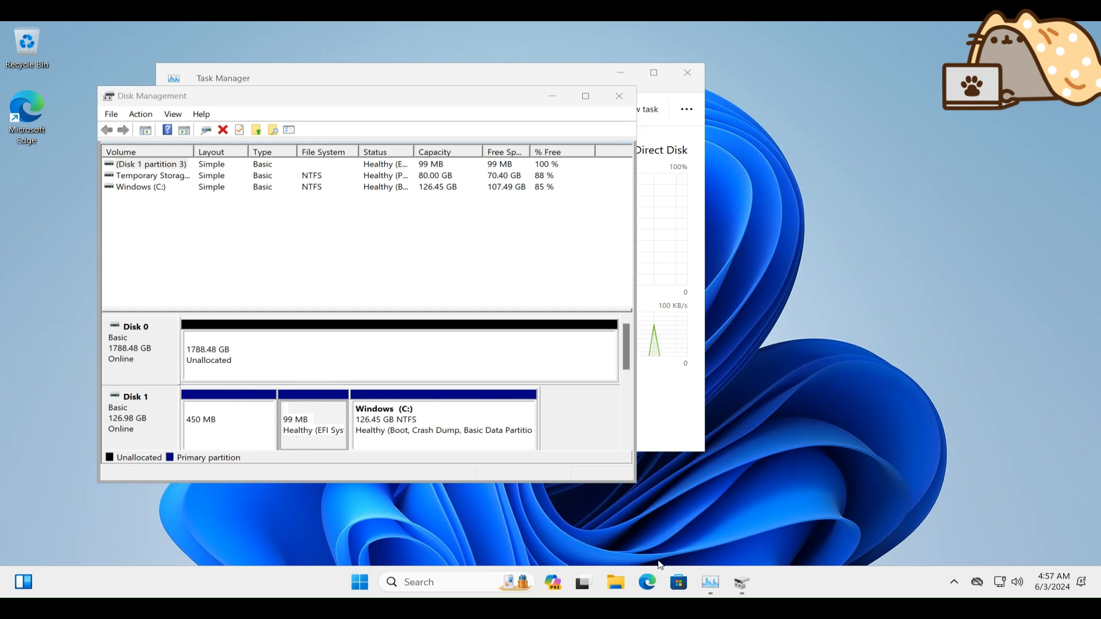
left_click(618, 584)
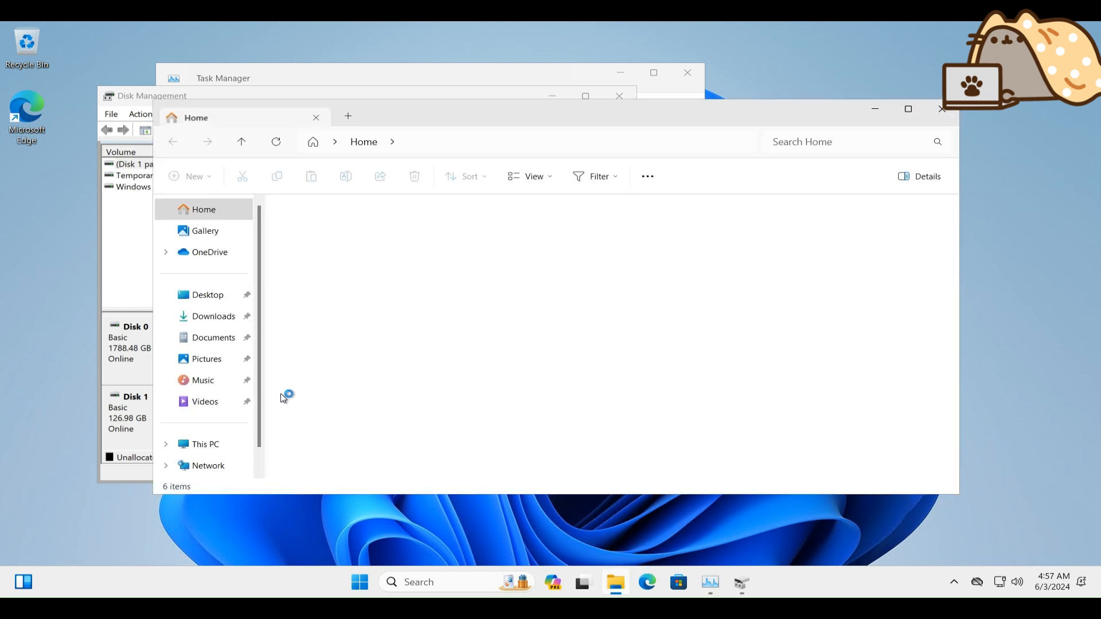
left_click(166, 445)
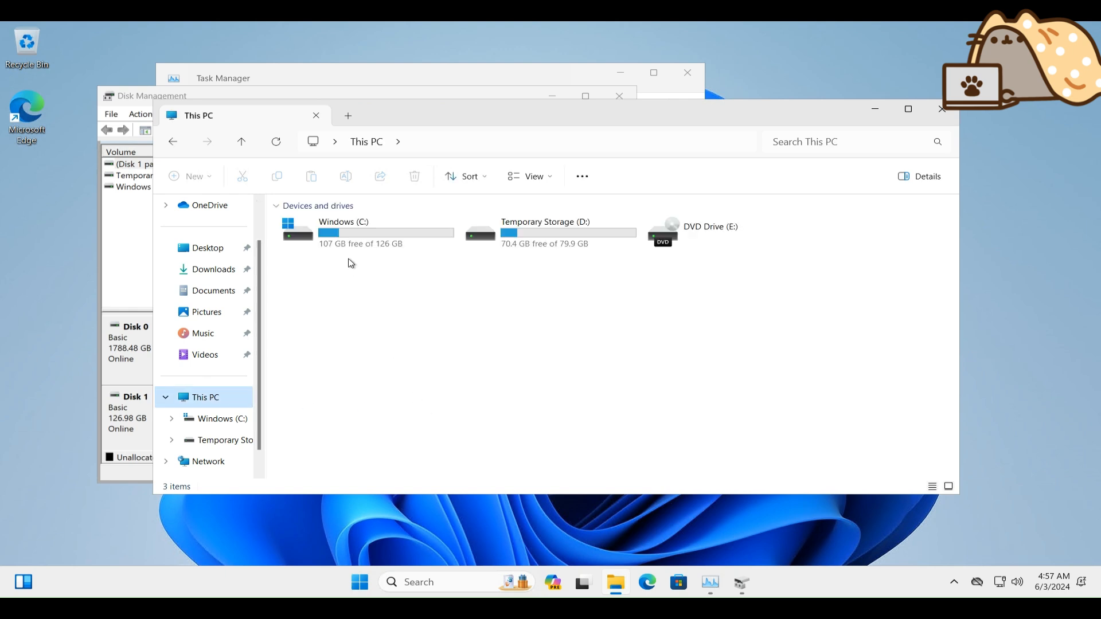
left_click(347, 240)
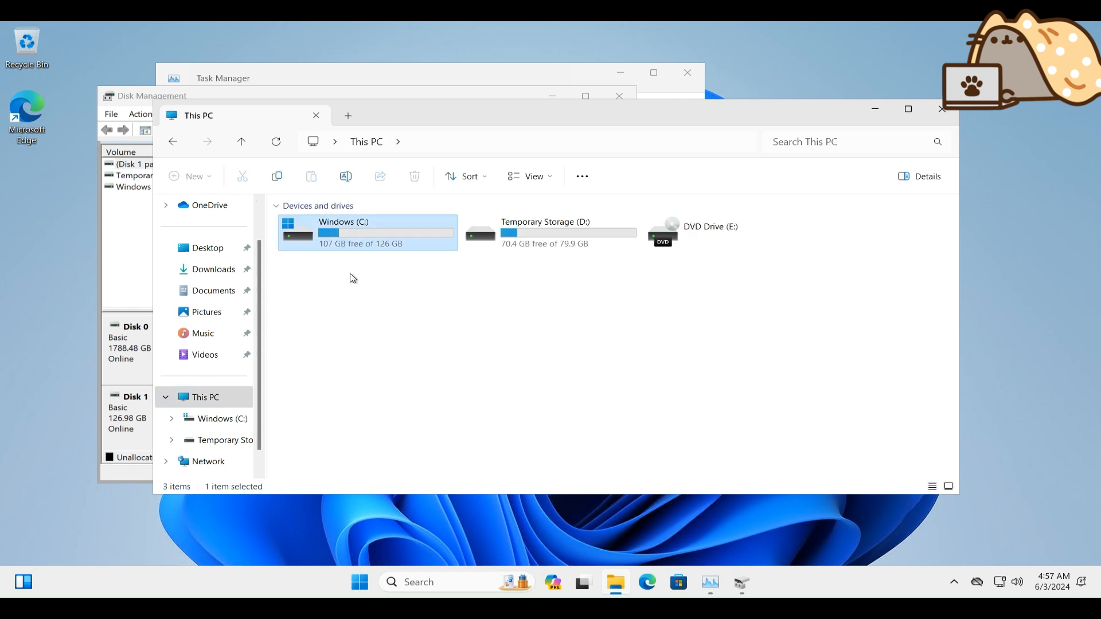
left_click(351, 287)
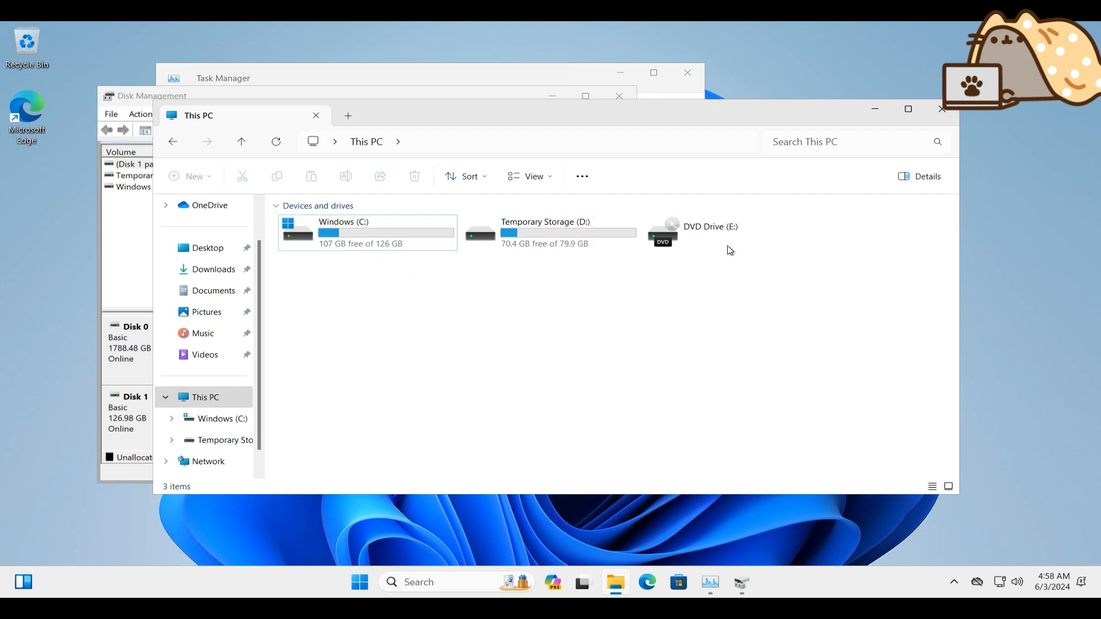
Return to Disk Management and examine which volumes belong to Disk 0, Disk 1, Disk 2 and the CD-ROM.
left_click(129, 96)
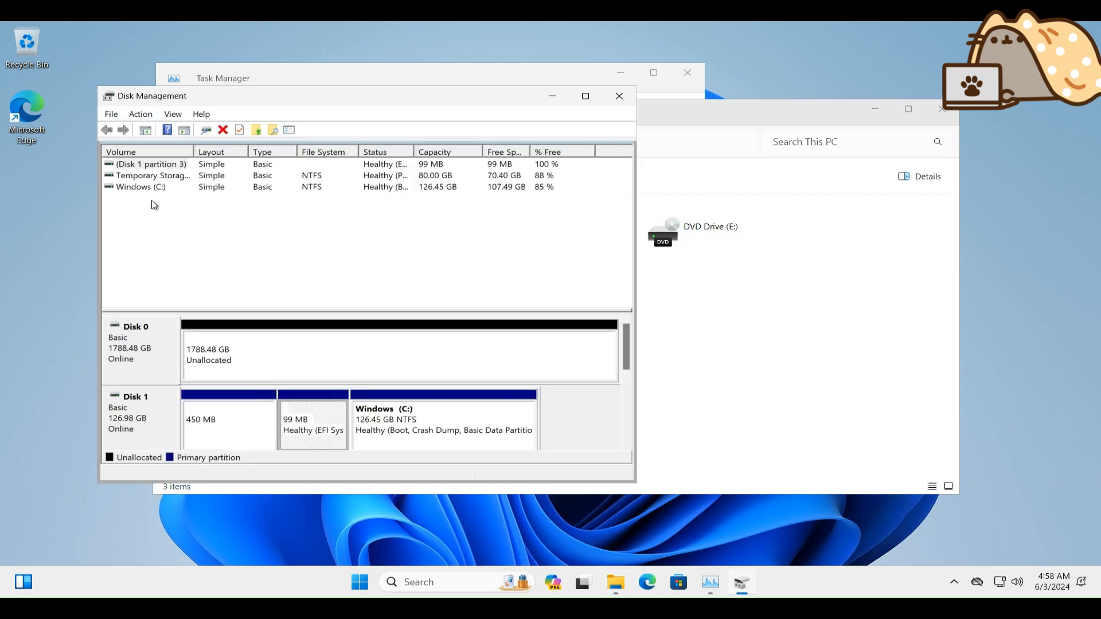
left_click(225, 370)
right_click(301, 341)
left_click(273, 348)
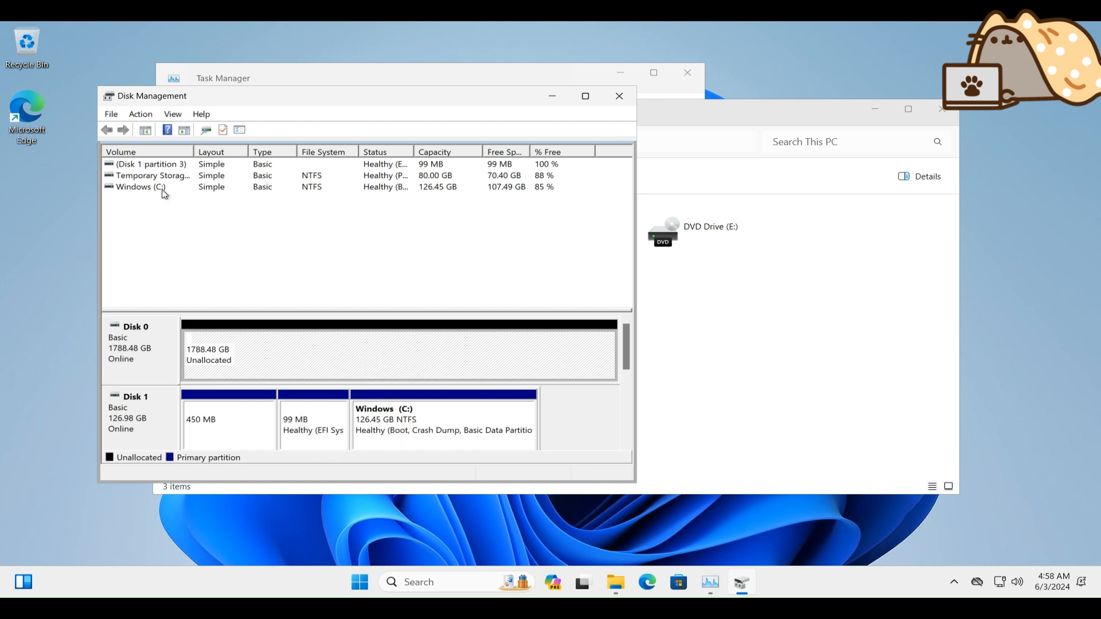
left_click(160, 189)
left_click(155, 176)
left_click(155, 165)
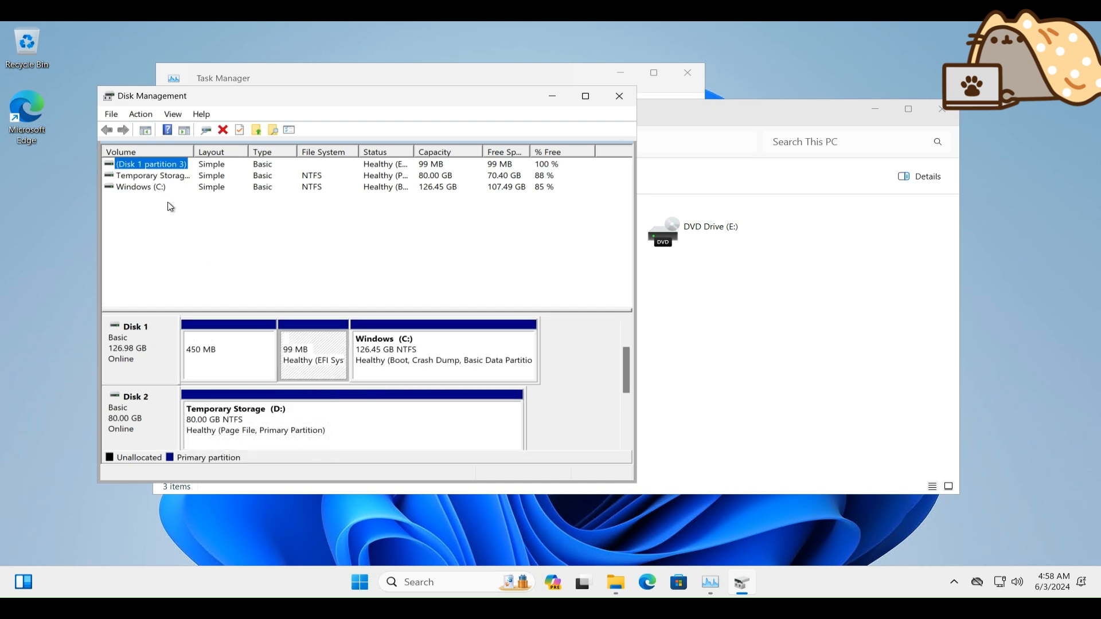
left_click(155, 186)
left_click(230, 410)
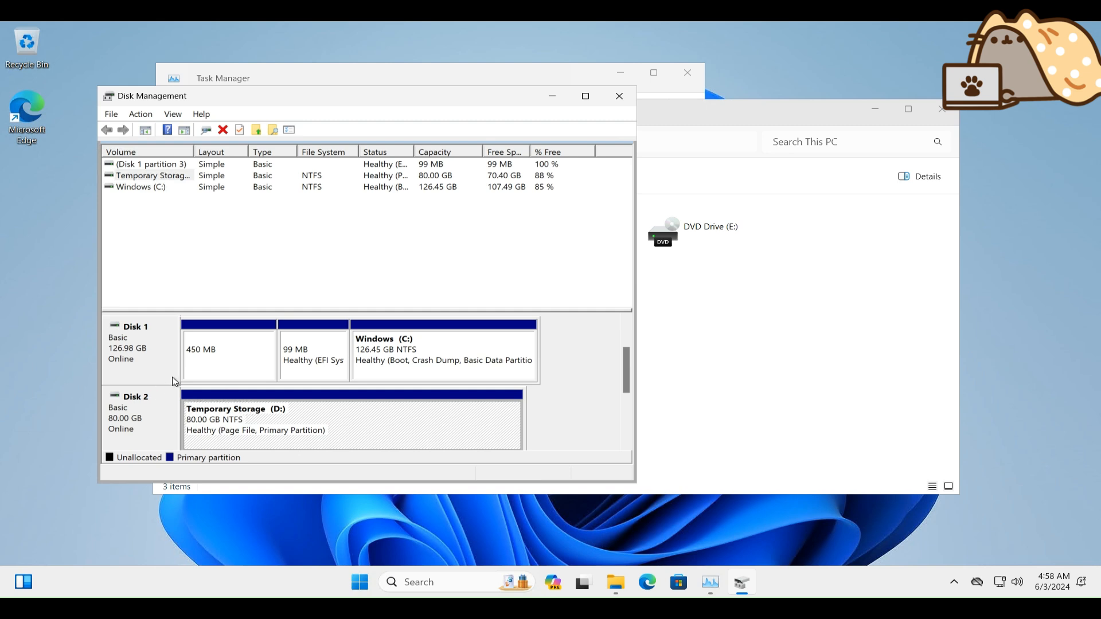
left_click(134, 408)
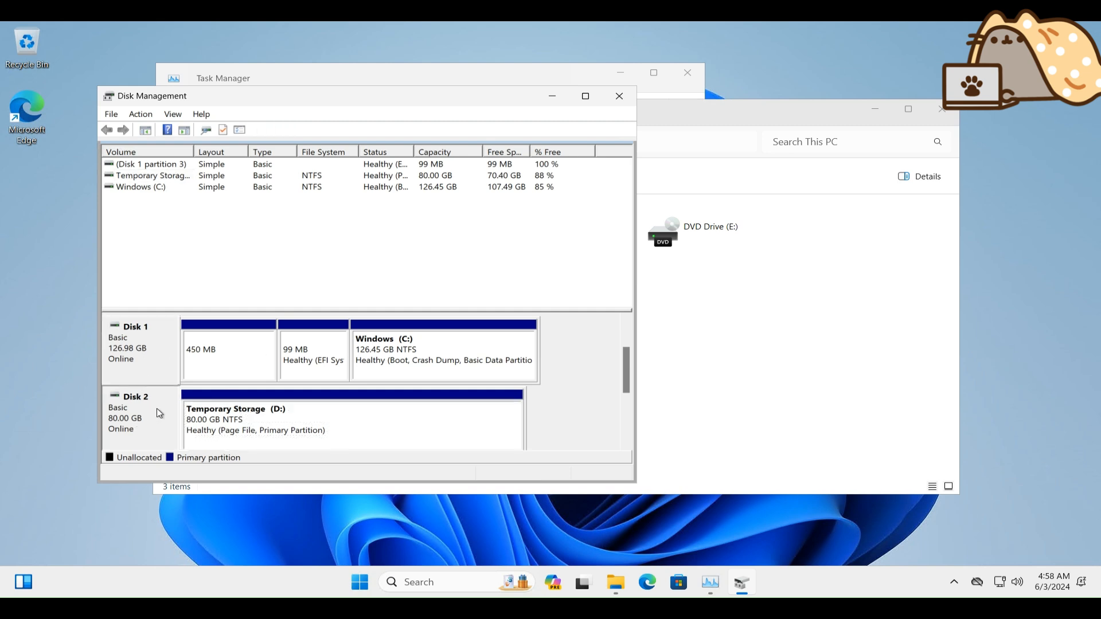
scroll(626, 425, "down", 2)
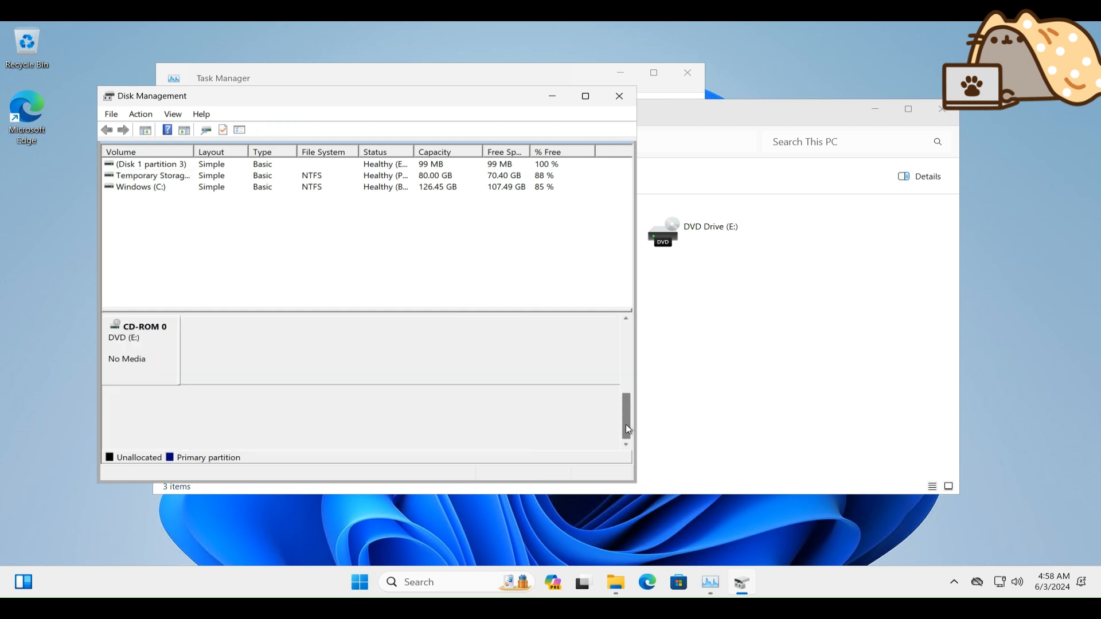
scroll(625, 424, "up", 3)
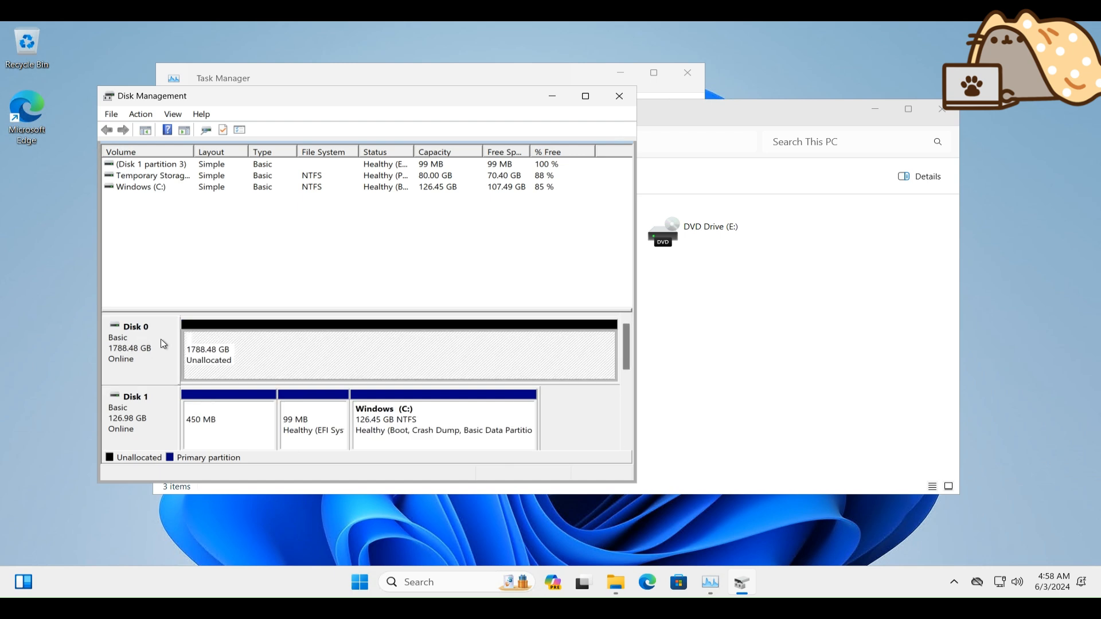
Create a full-size simple volume on Disk 0 with drive letter F, quick-formatted as NTFS with default allocation size and label New Volume.
right_click(329, 344)
left_click(390, 352)
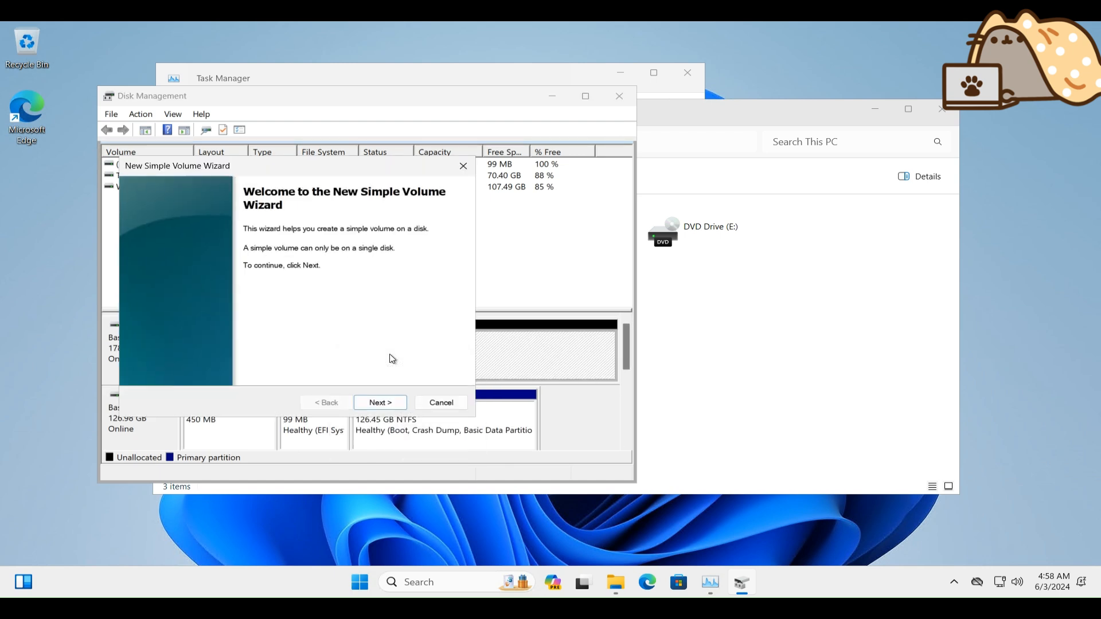
left_click(390, 405)
left_click(390, 405)
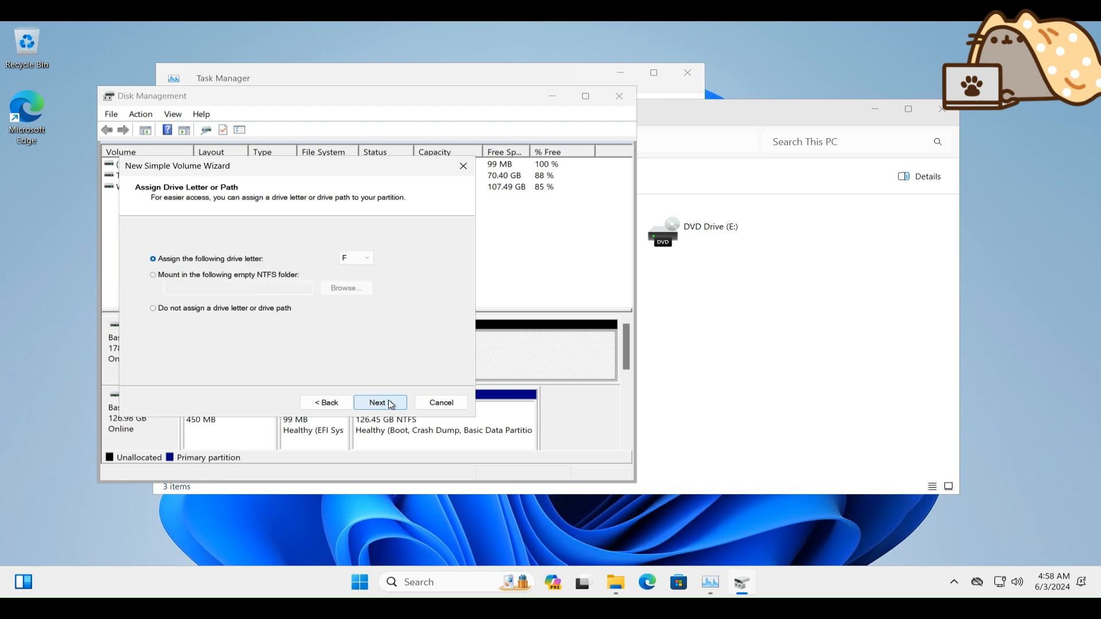
left_click(357, 258)
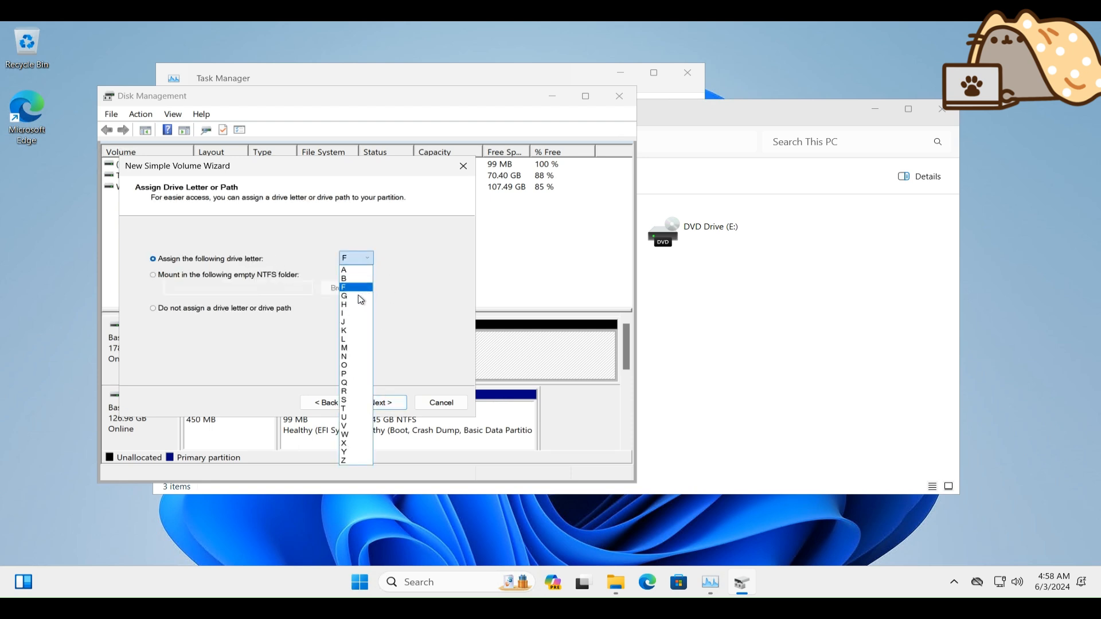
left_click(352, 287)
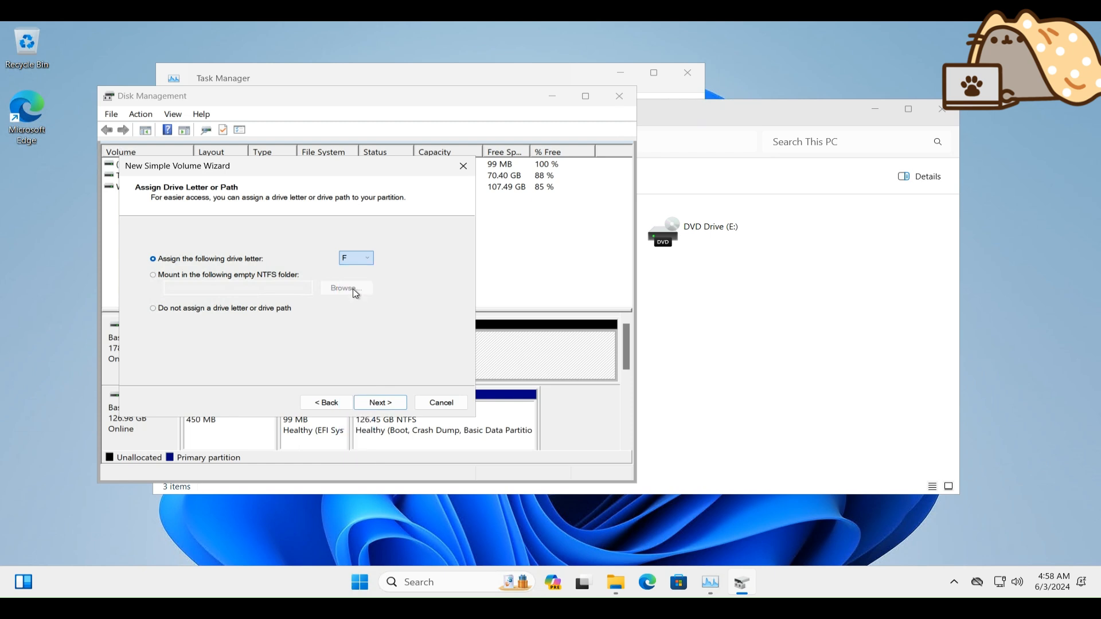
left_click(381, 403)
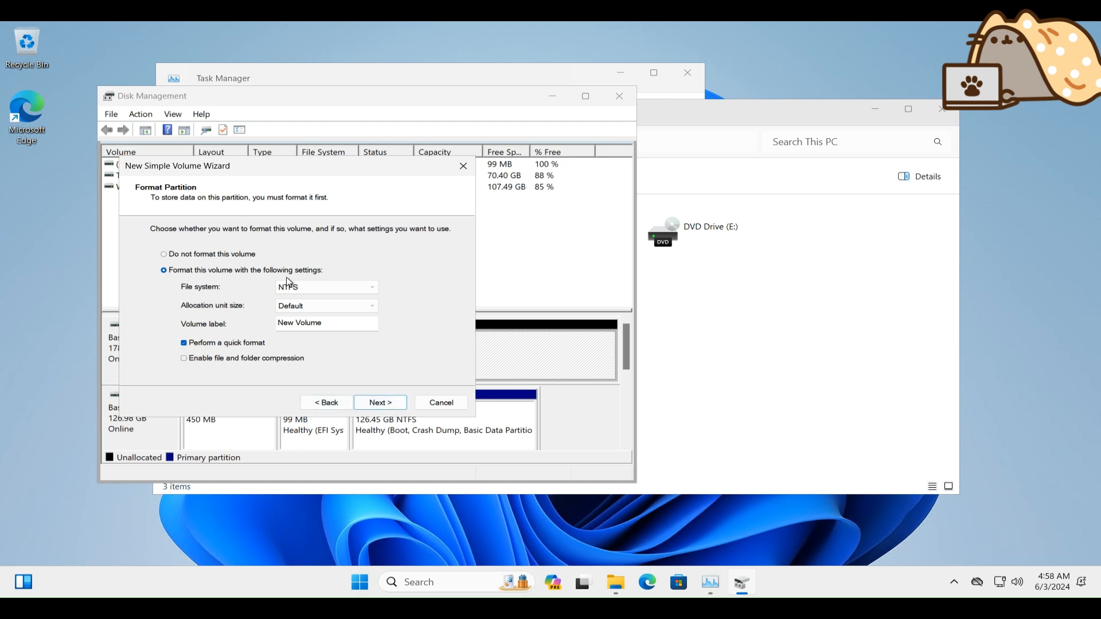
left_click(380, 403)
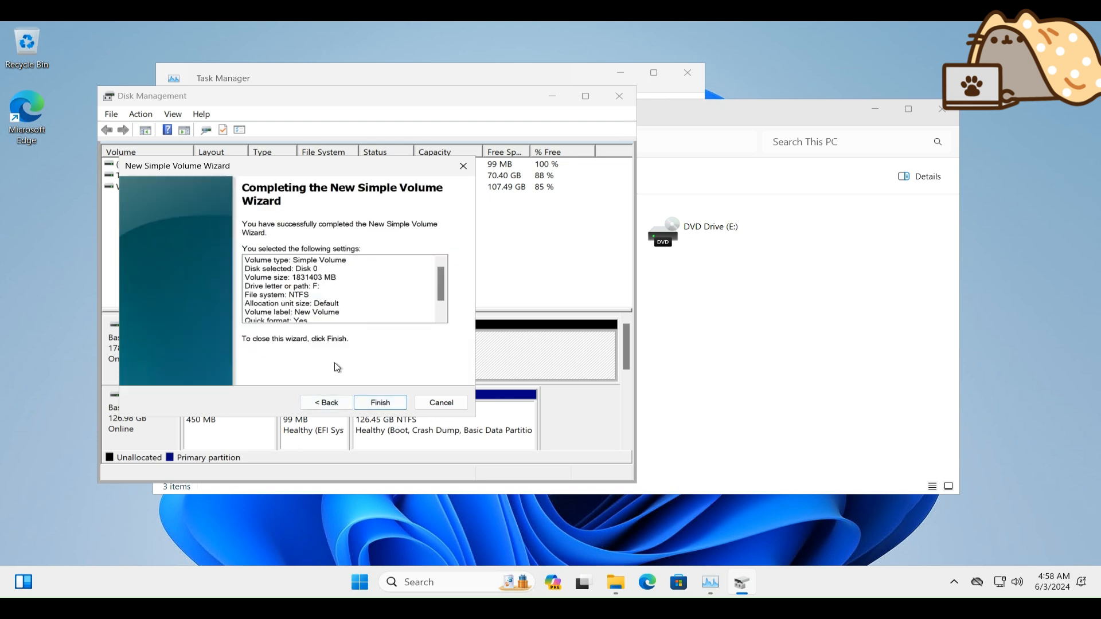
scroll(339, 307, "down", 1)
left_click(381, 402)
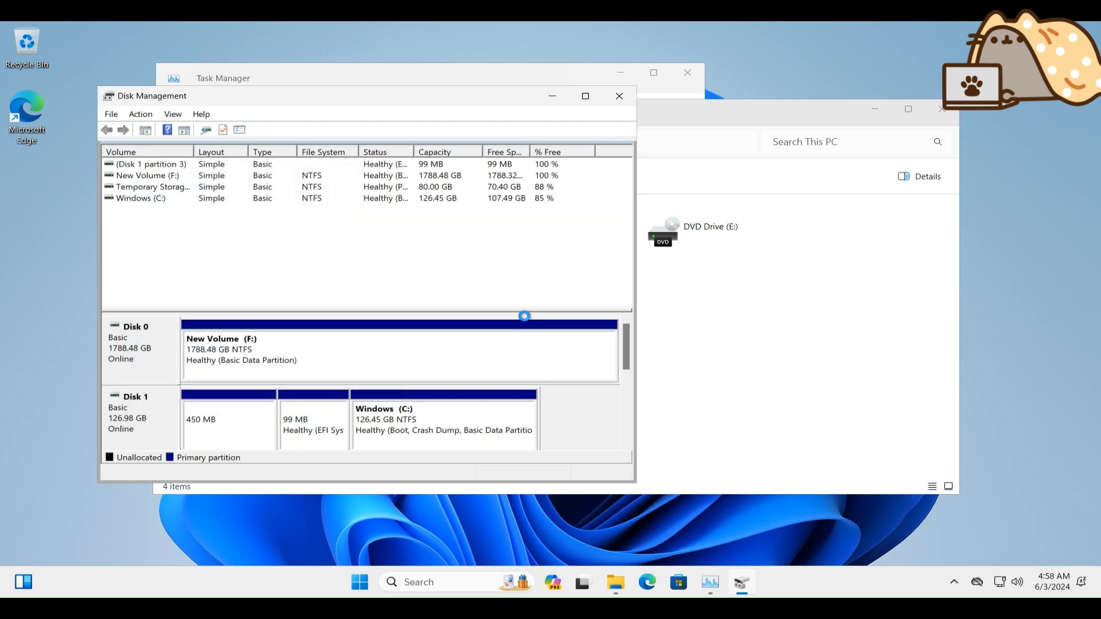
Return to This PC in File Explorer and open New Volume (F:).
left_click(817, 332)
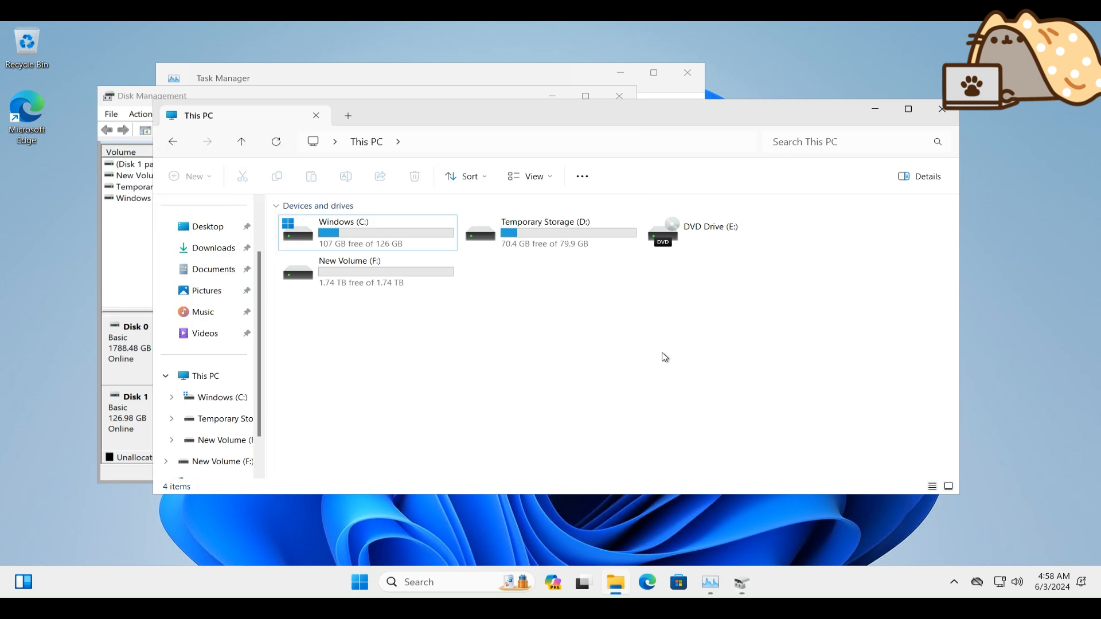
right_click(660, 357)
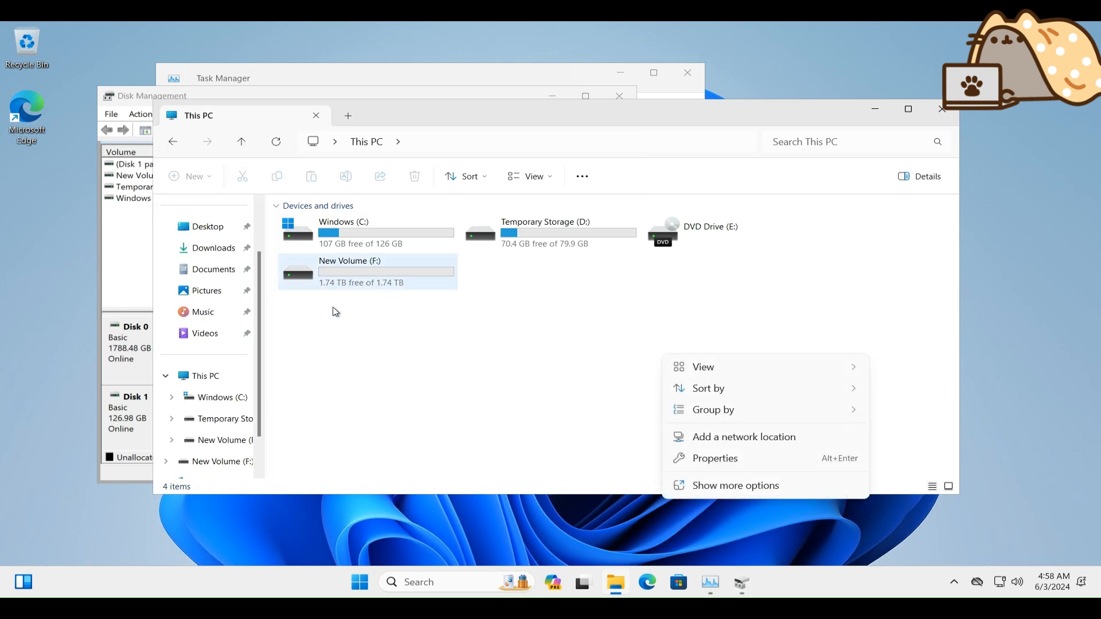
left_click(315, 285)
double_click(386, 277)
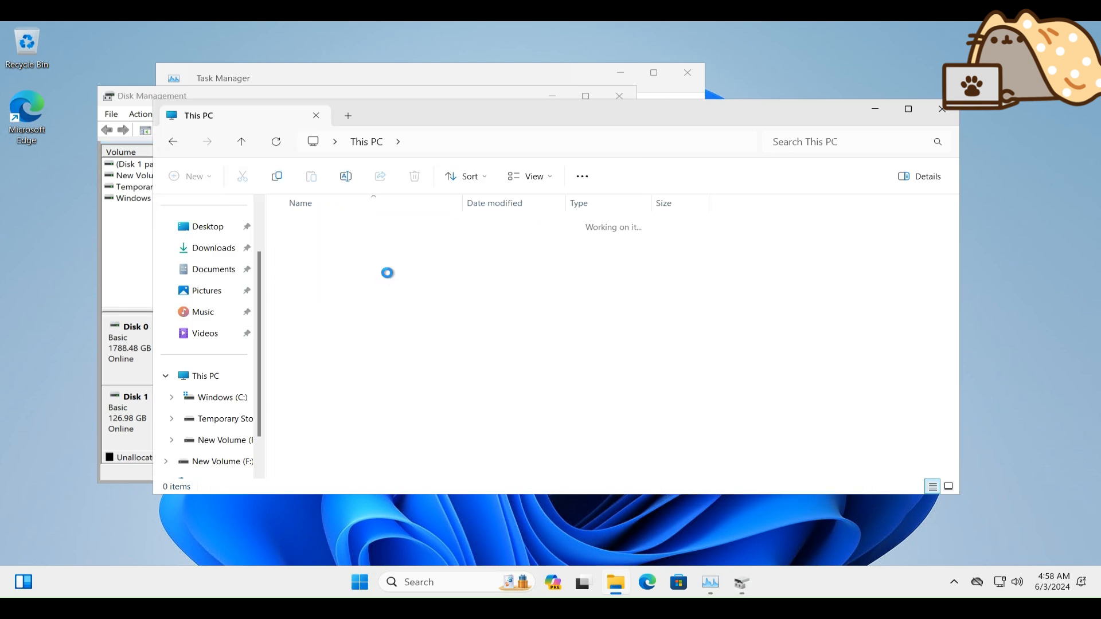
Leave the empty New Volume (F:) folder and bring Disk Management and Task Manager forward to check the new volume.
right_click(425, 301)
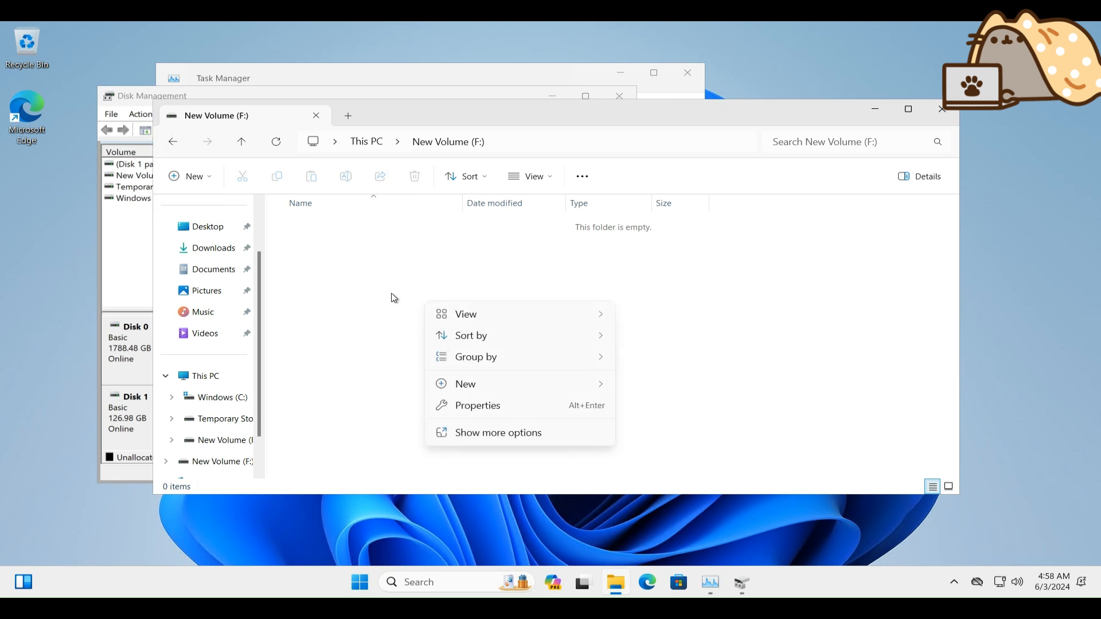
left_click(394, 298)
left_click(135, 90)
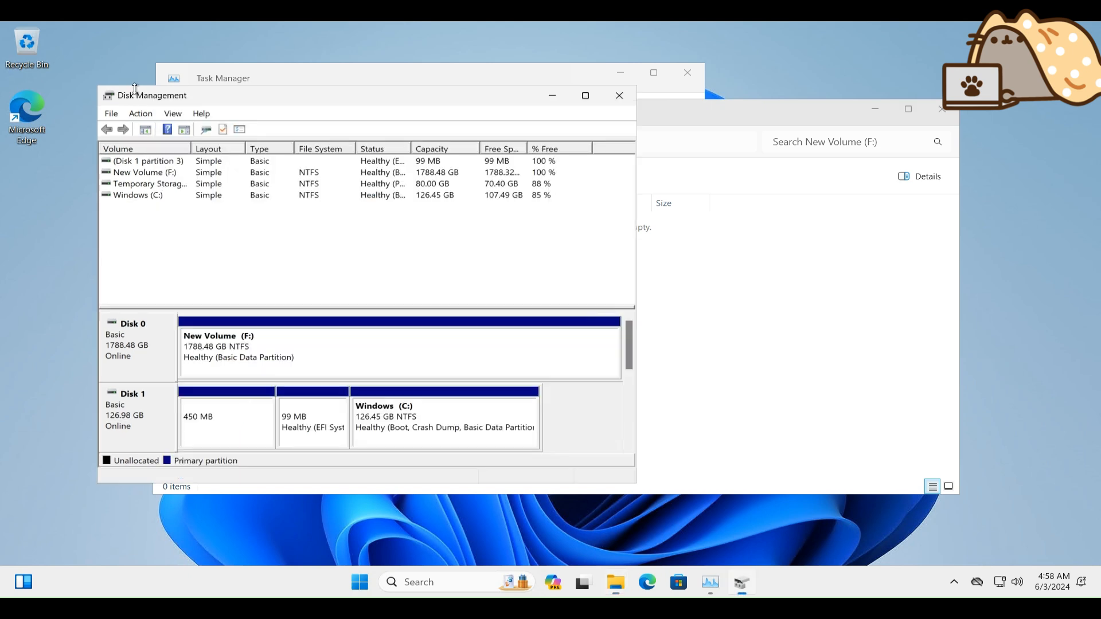
left_click(292, 81)
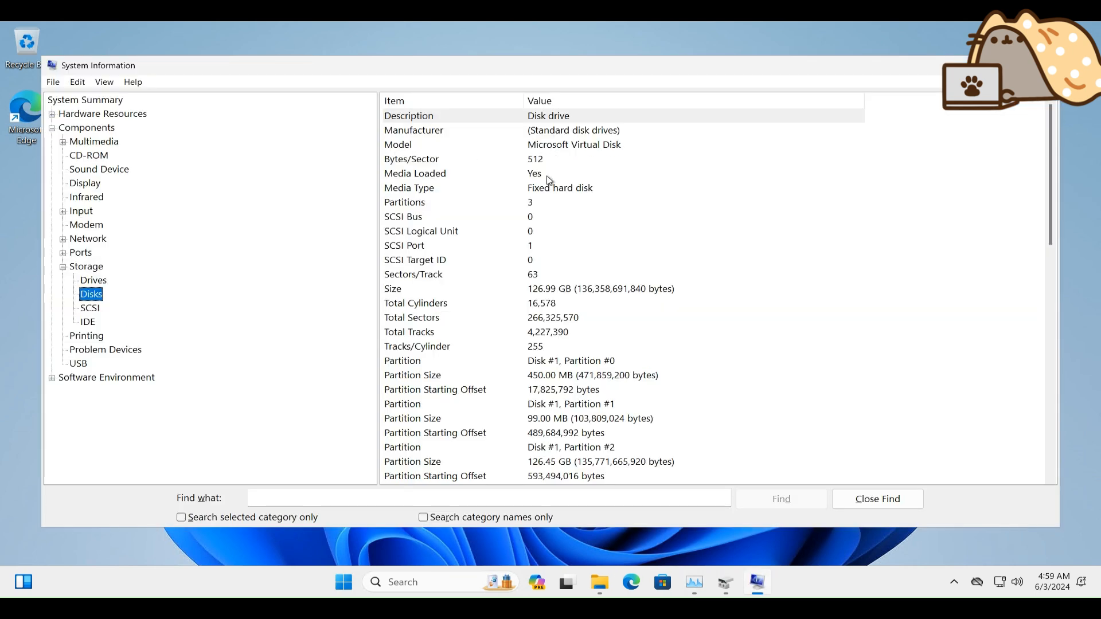
Examine the model and size of each disk in System Information, including the Microsoft NVMe Direct Disk.
left_click(528, 148)
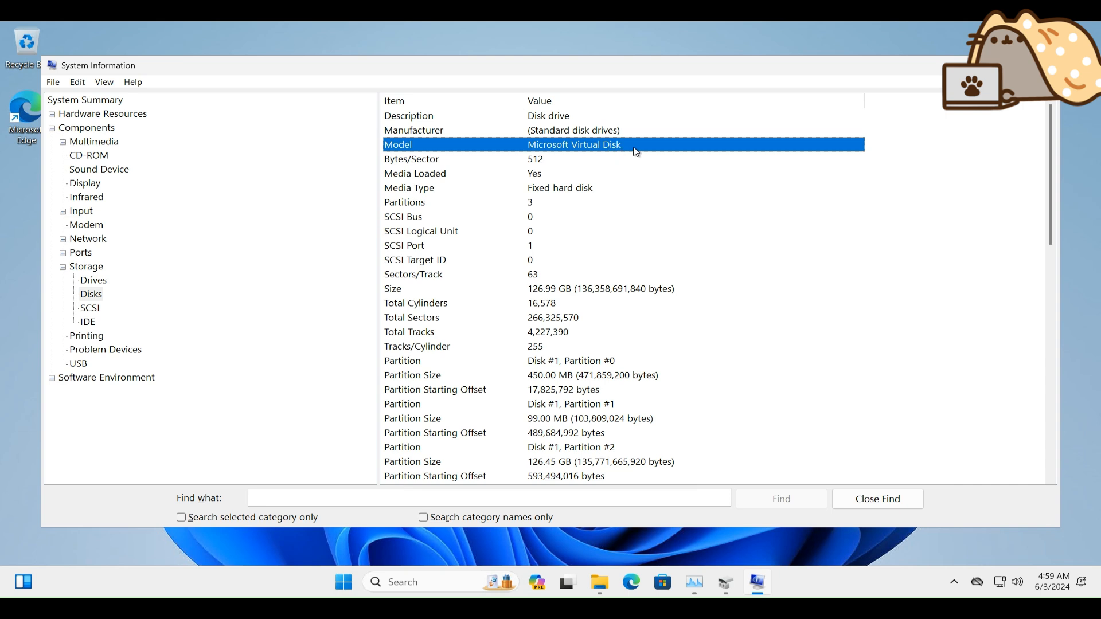
left_click(533, 290)
scroll(660, 306, "down", 4)
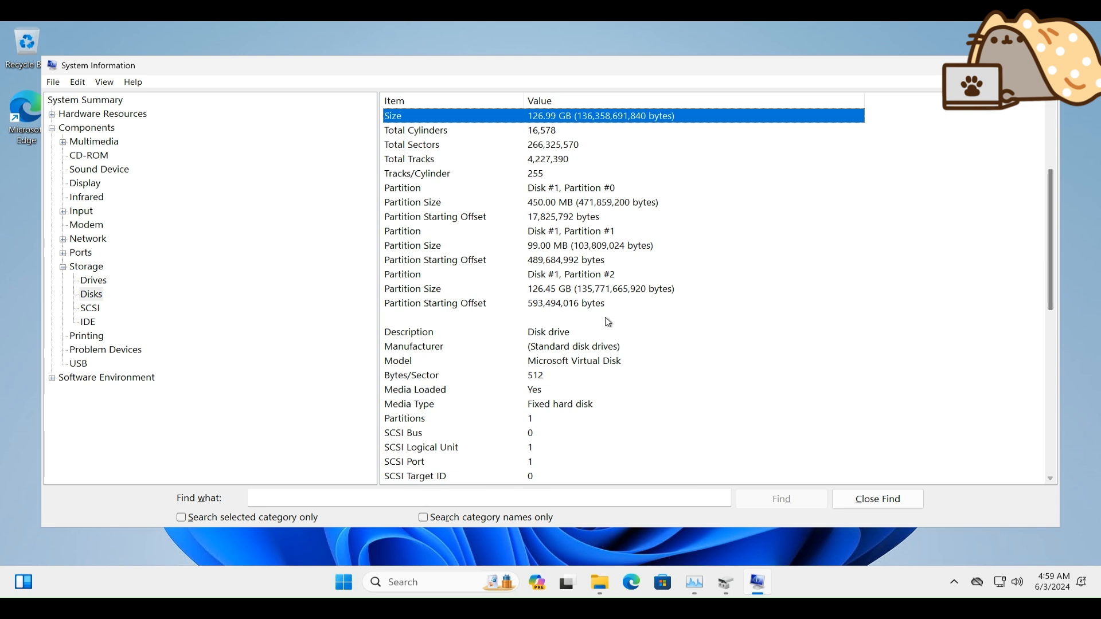
left_click(562, 362)
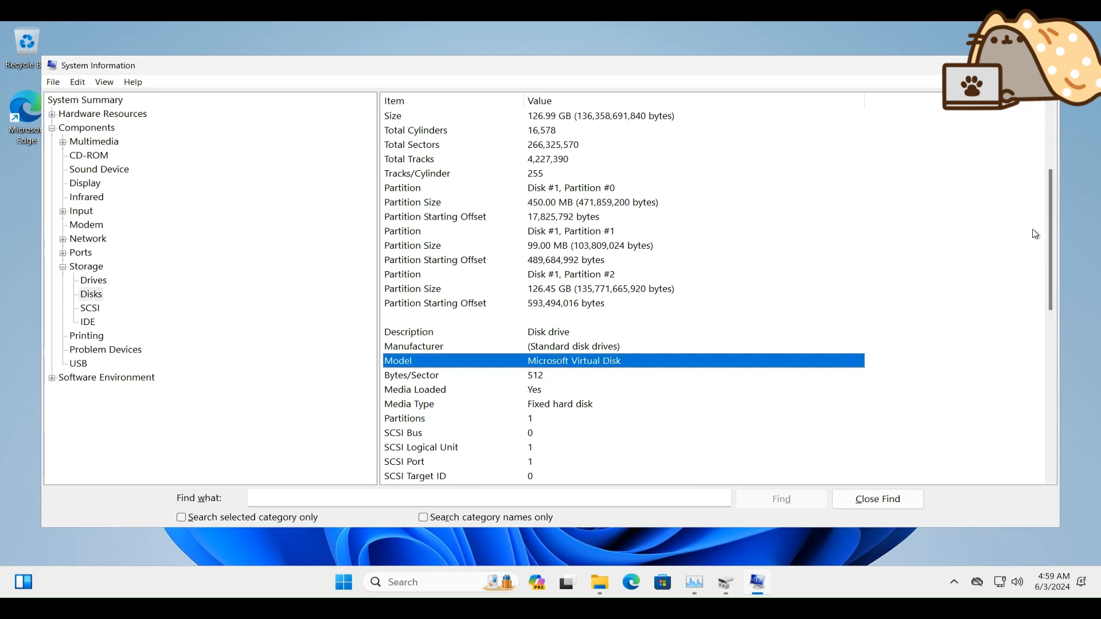
left_click_drag(1054, 232, 1075, 456)
left_click(528, 319)
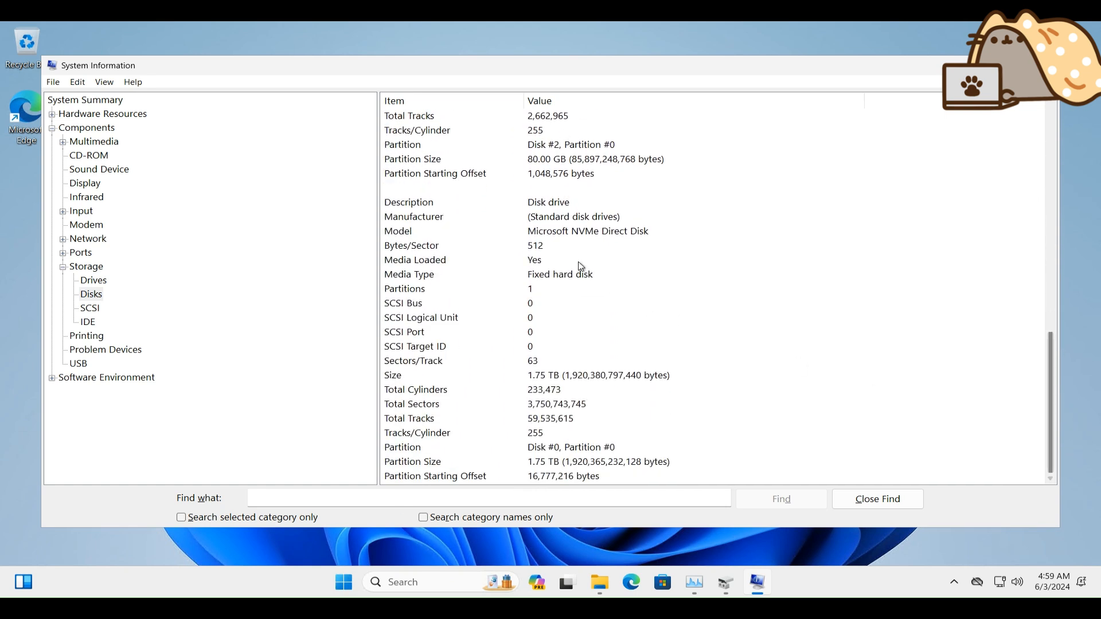
left_click(563, 363)
left_click(557, 377)
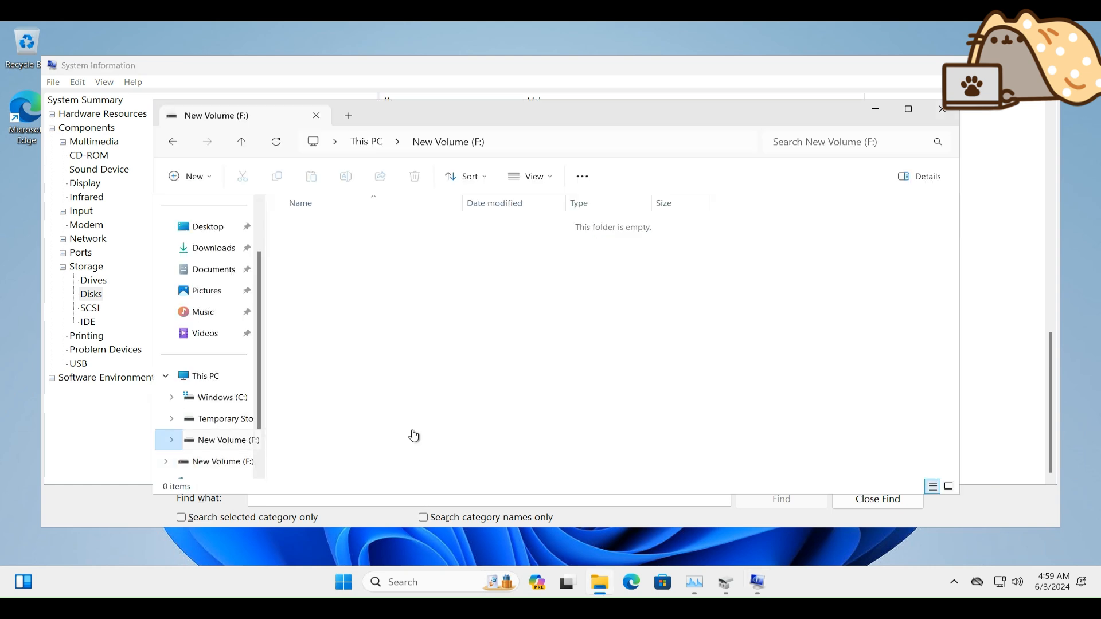
Create a text document named hhh in New Volume (F:) in File Explorer.
right_click(349, 282)
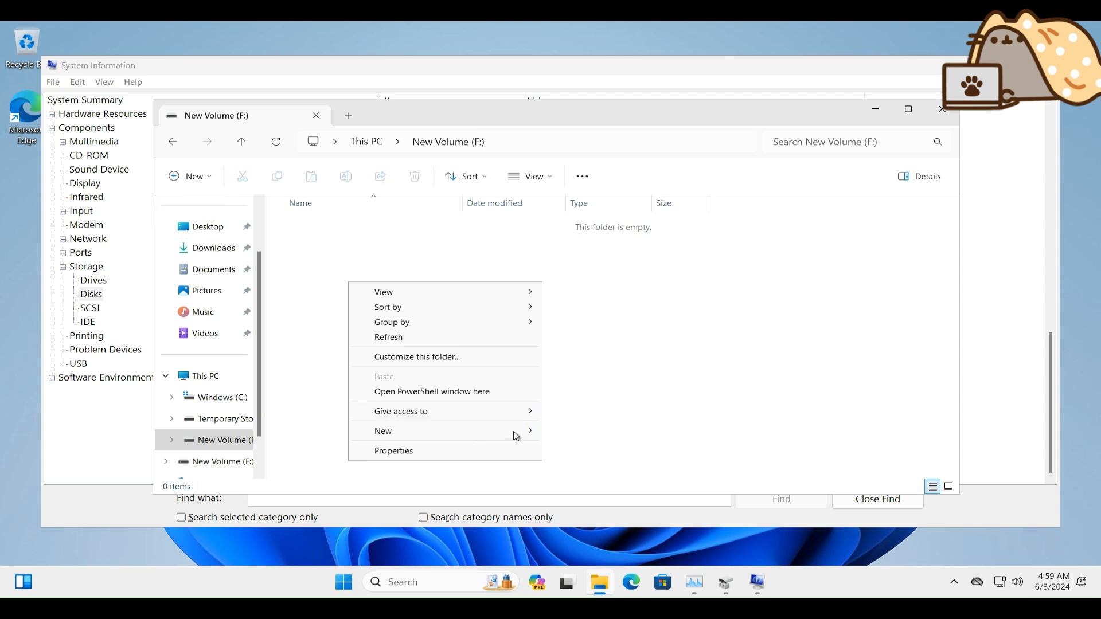
mouse_move(516, 432)
left_click(597, 483)
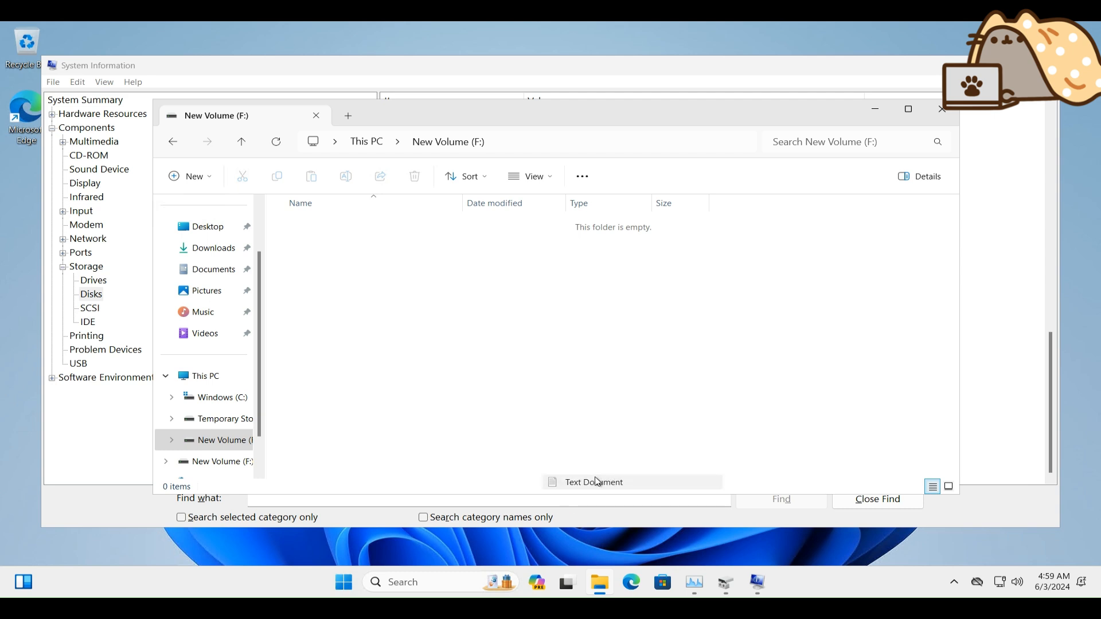
type("hhh")
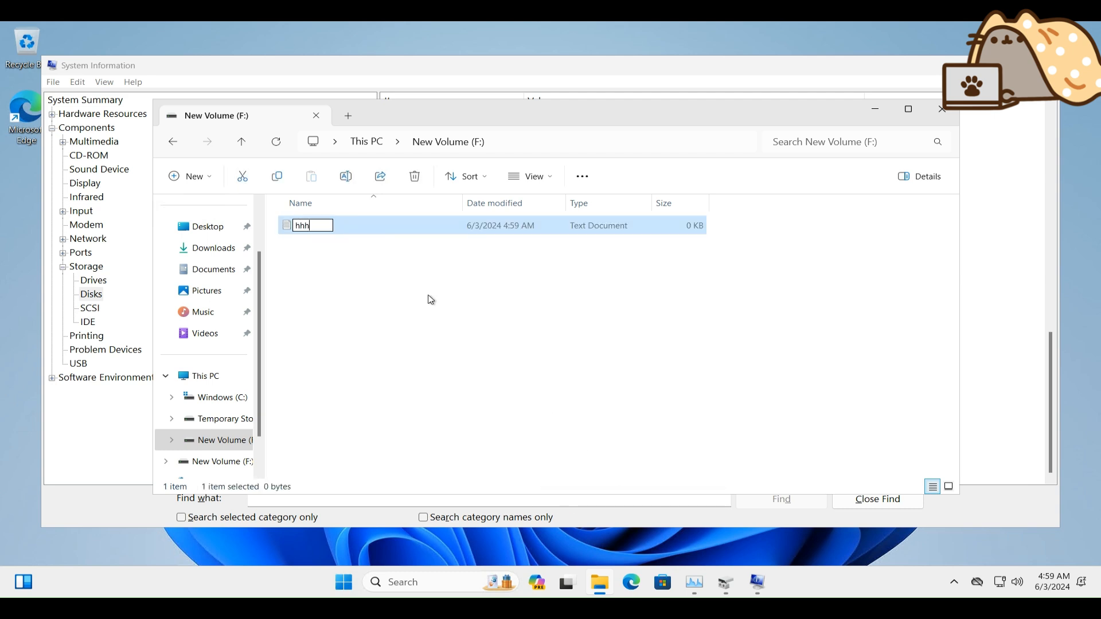
key("Return")
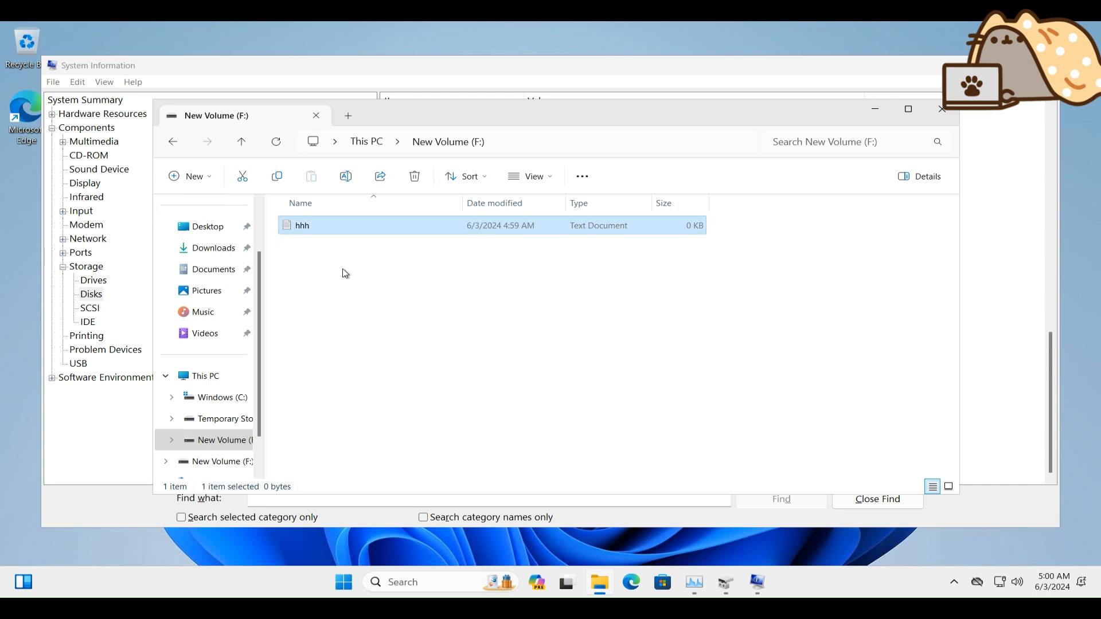
Open hhh in Notepad, fill it with a line of repeated letter a, save it and close Notepad.
double_click(375, 227)
type("a")
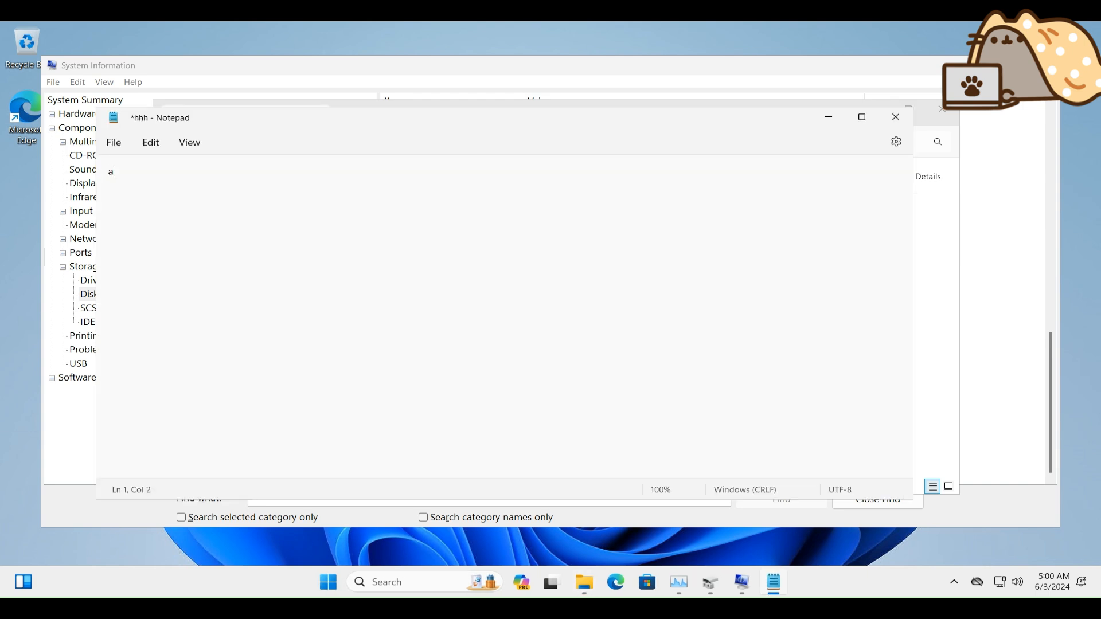
type("aaaaaaaaaaaaaaaaaaaaaaaaaaaaaaa")
key("ctrl+s")
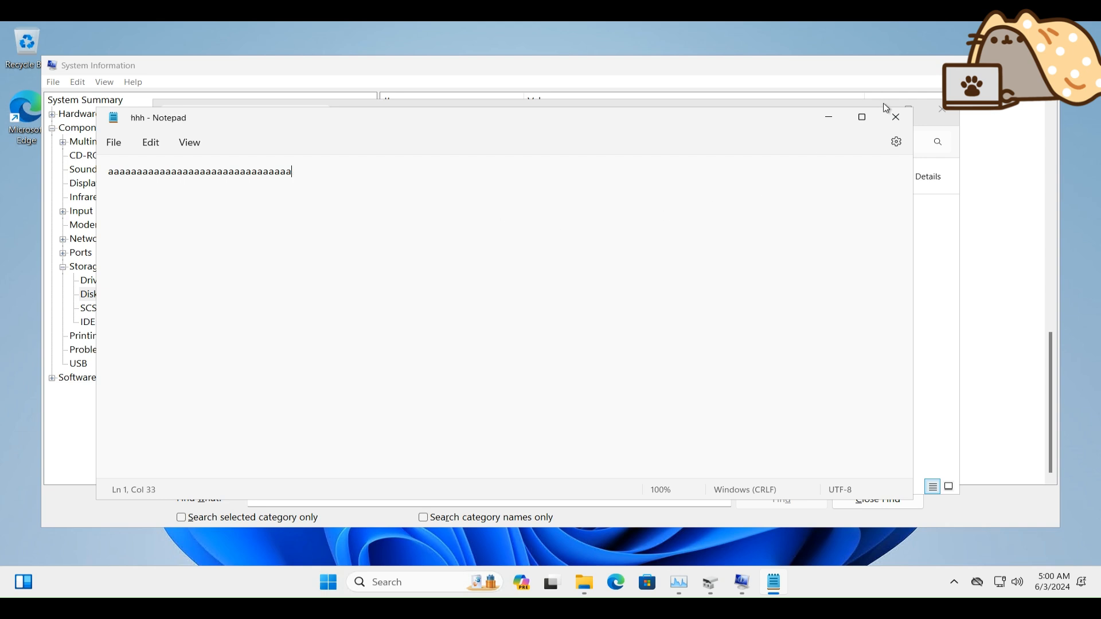
left_click(898, 126)
left_click(898, 116)
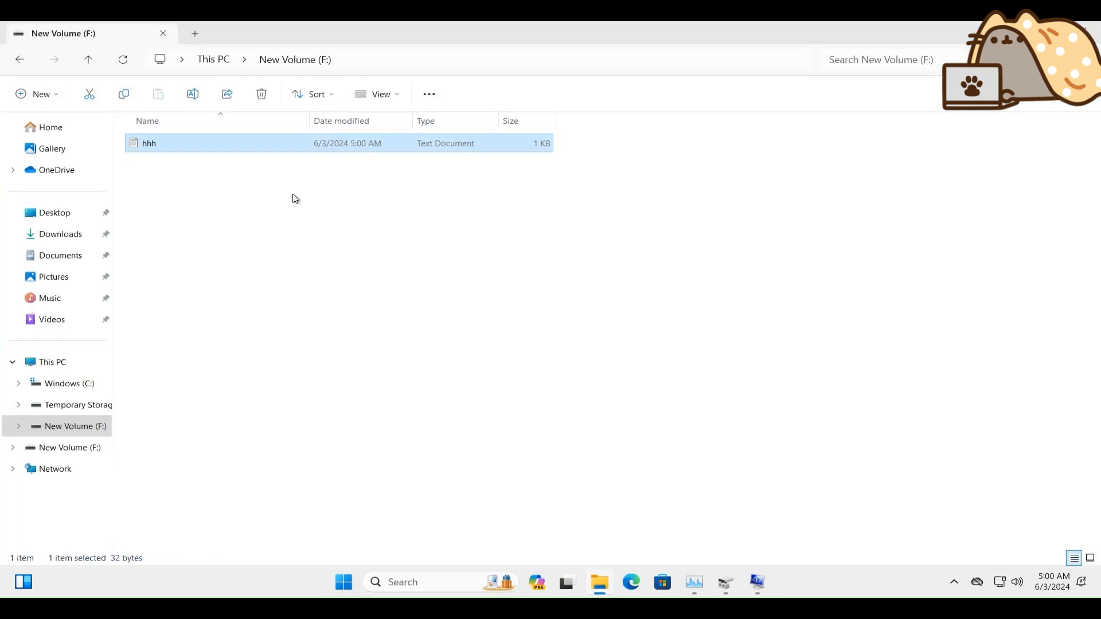
Go back to This PC, reopen New Volume (F:) to check that hhh is stored there, and close File Explorer.
left_click(206, 175)
left_click(205, 63)
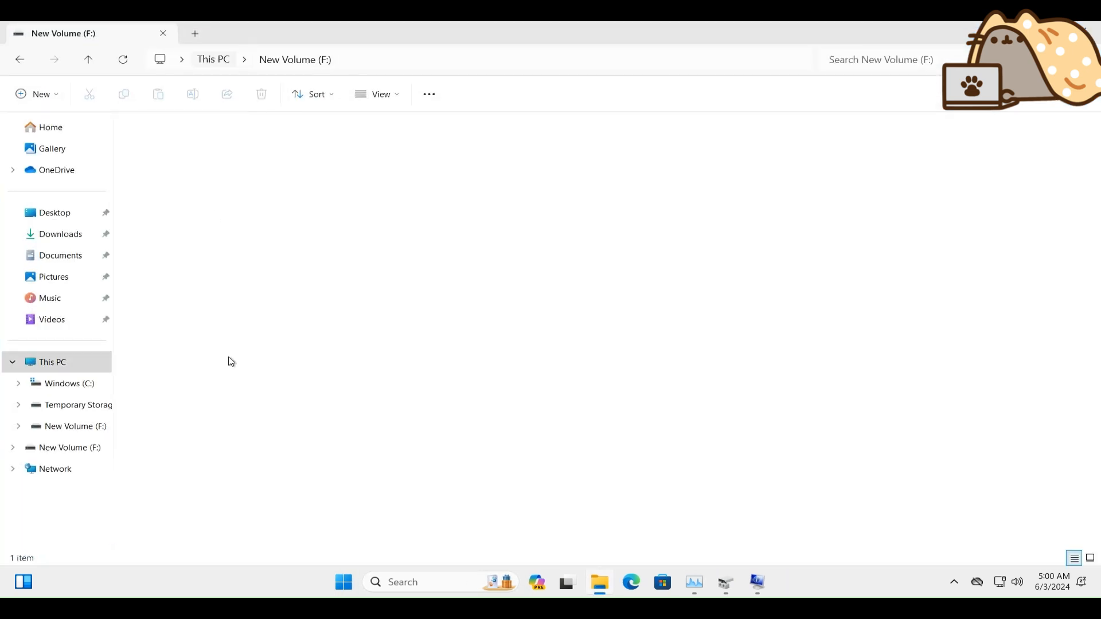
left_click(763, 140)
double_click(763, 140)
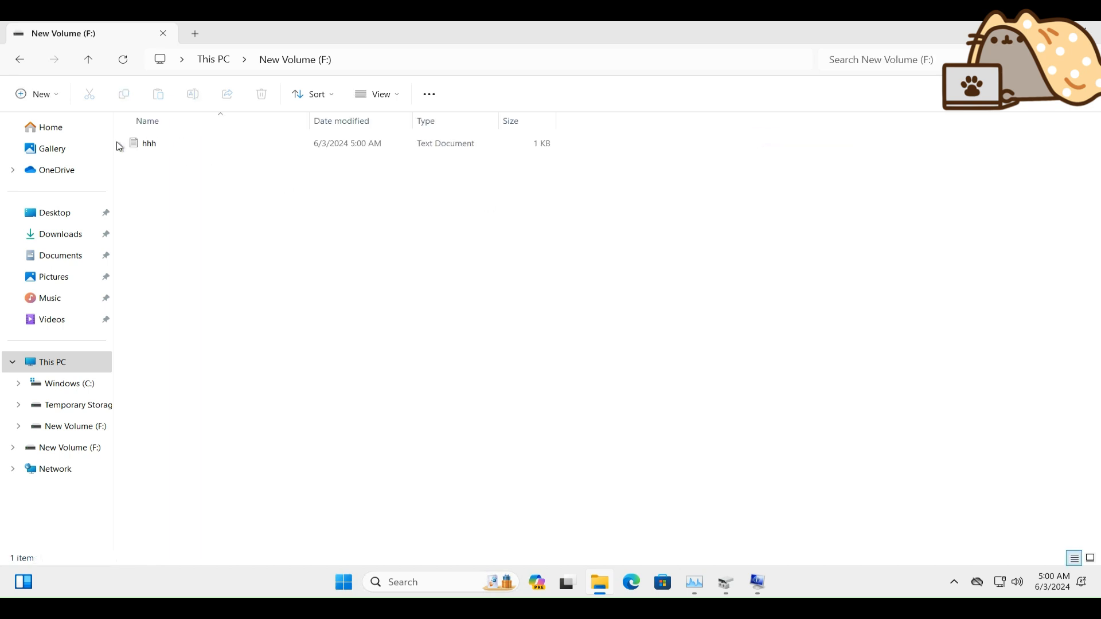
left_click(1096, 29)
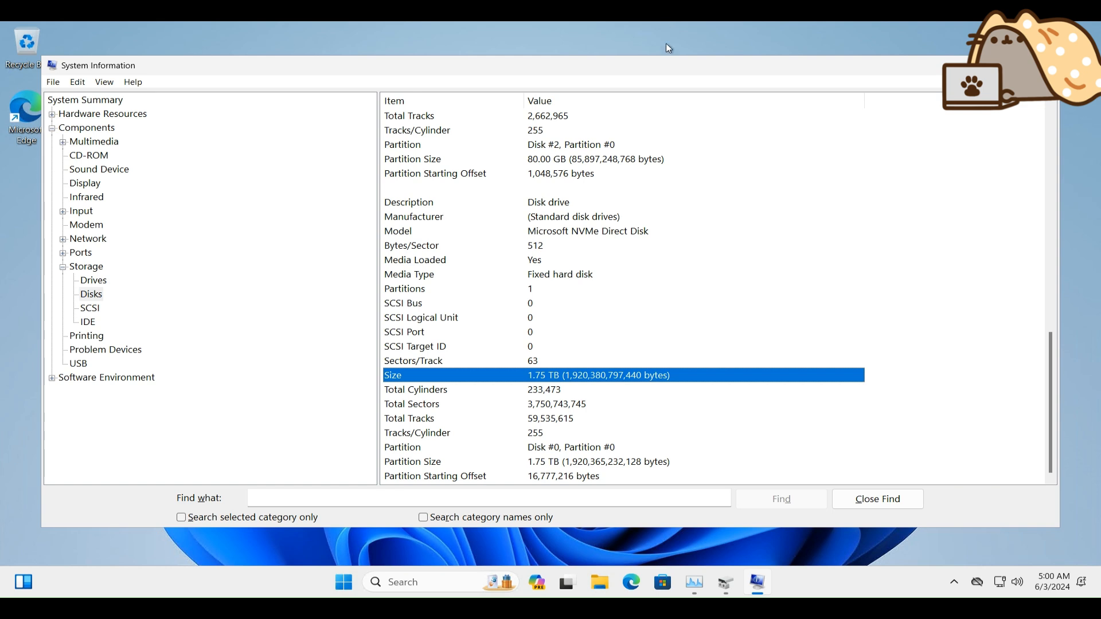
Restart the nvme-Ls5 virtual machine from within its Windows session.
key("super")
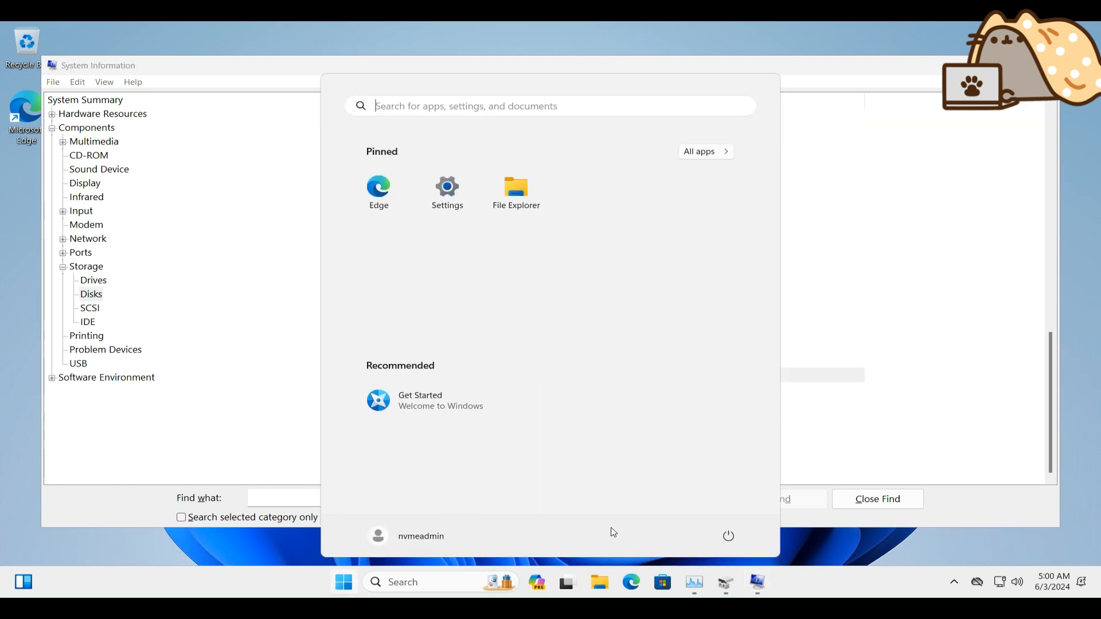
left_click(729, 536)
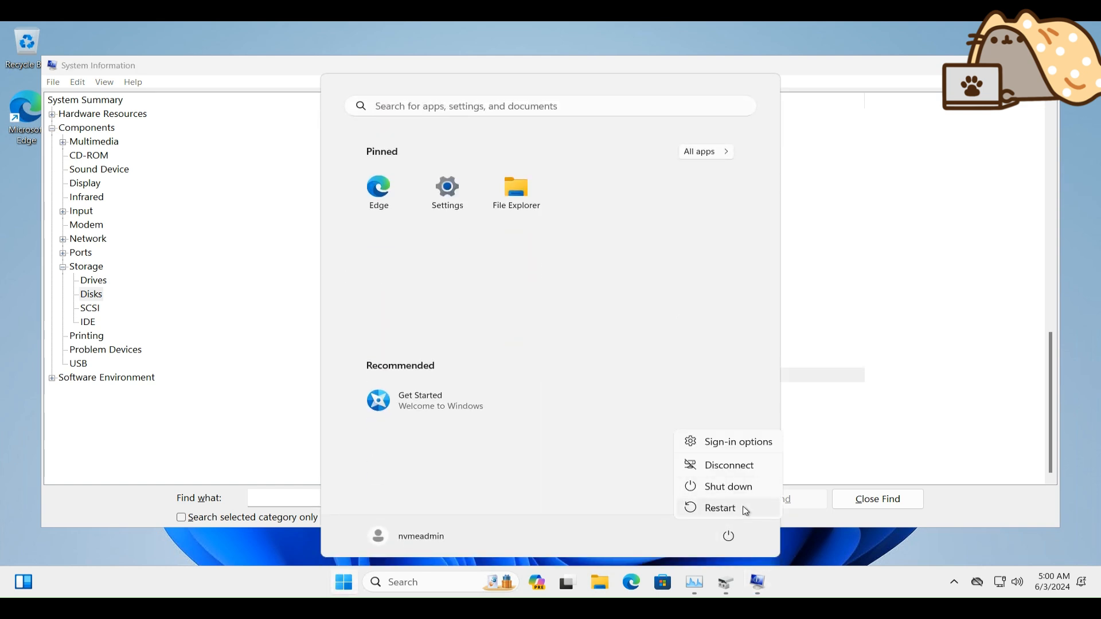
left_click(724, 508)
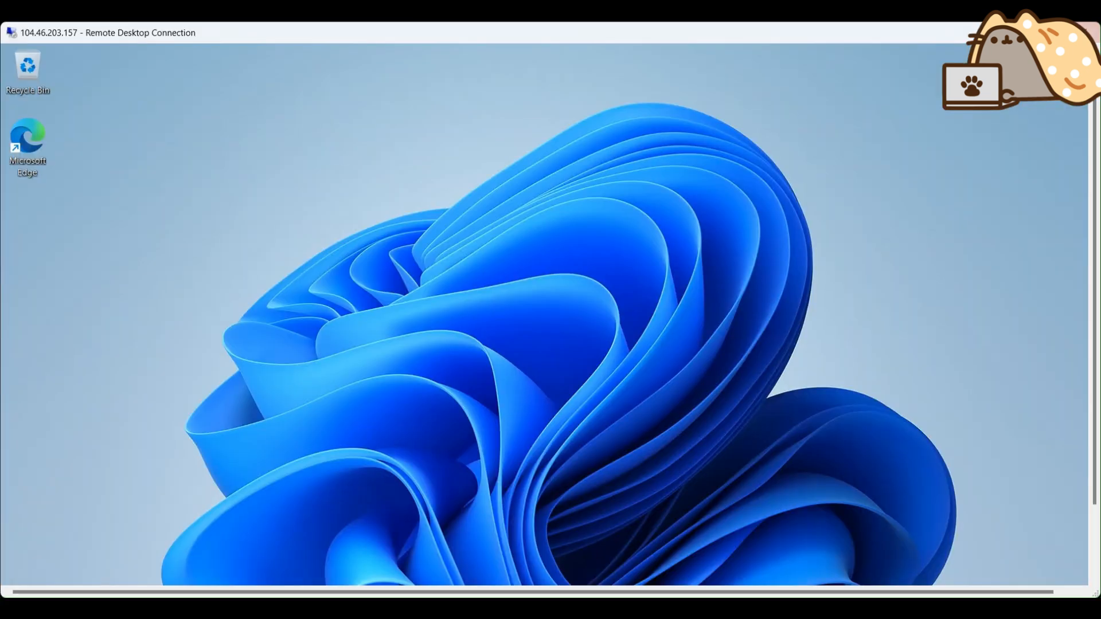
Maximize the reconnected Remote Desktop session and open New Volume (F:) in File Explorer to check its contents after the restart.
left_click(1062, 33)
left_click(655, 583)
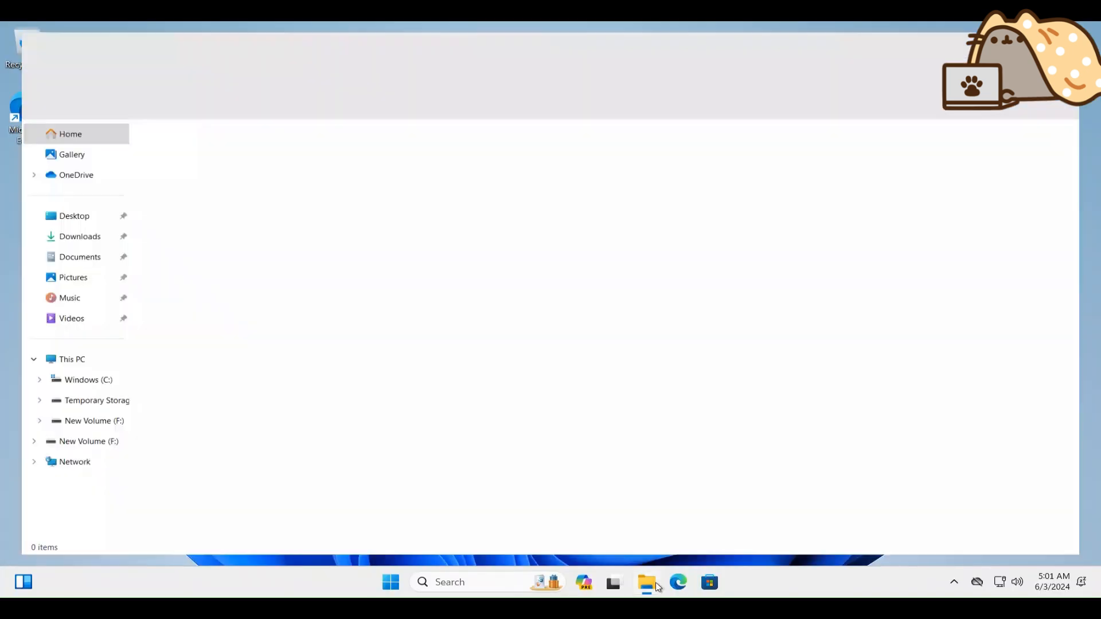
left_click(74, 427)
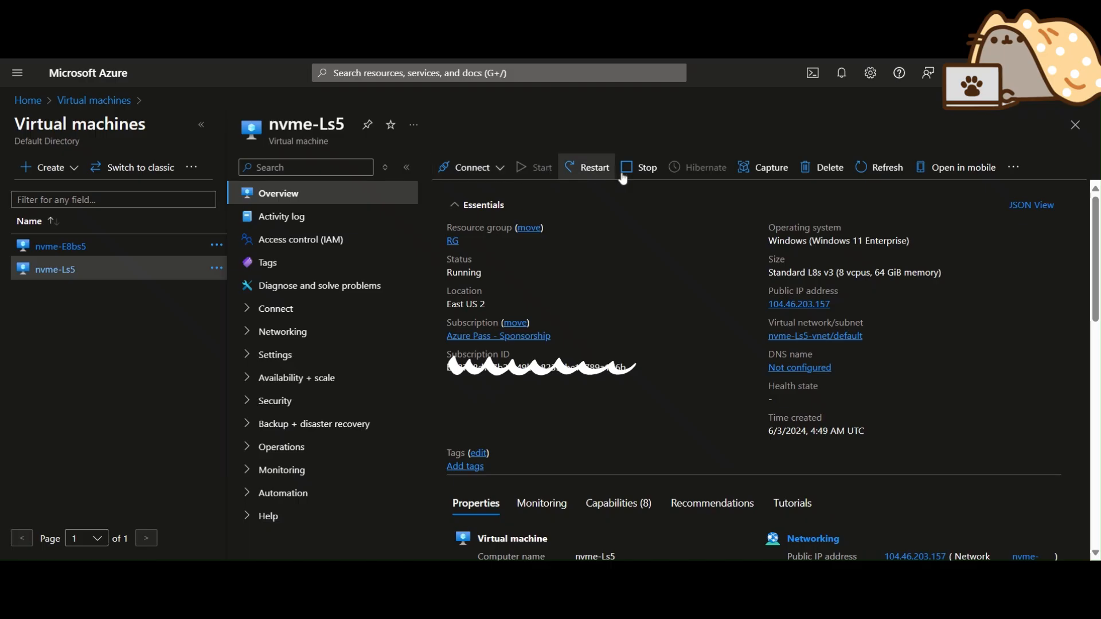
Stop the nvme-Ls5 virtual machine in the Azure portal, confirm the deallocation, and monitor its status and notifications.
left_click(639, 167)
left_click(473, 321)
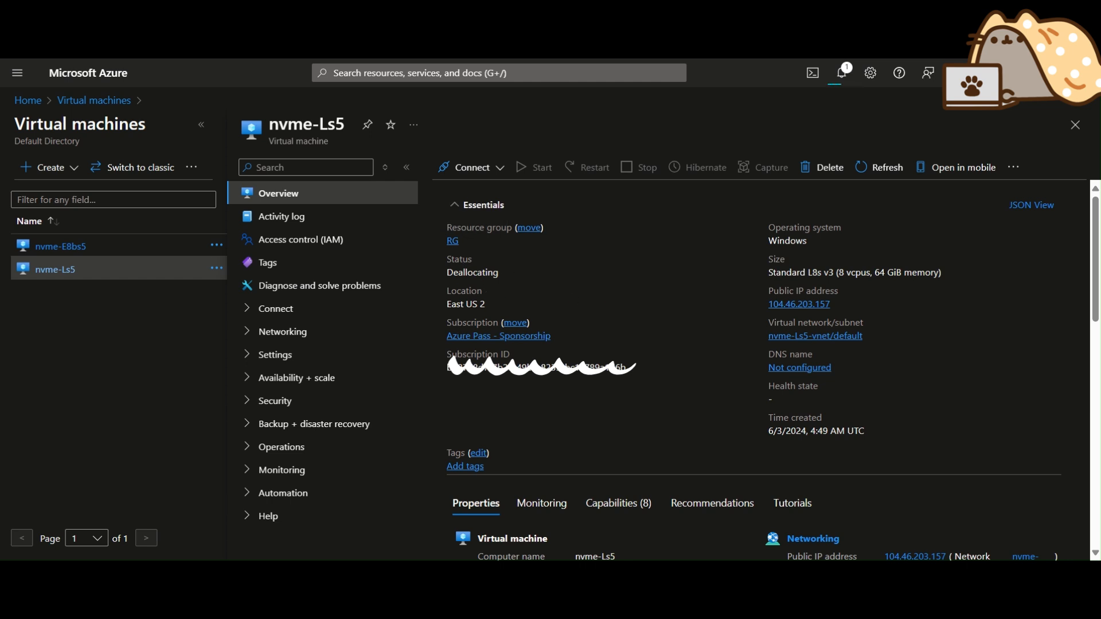
left_click(881, 166)
left_click(851, 80)
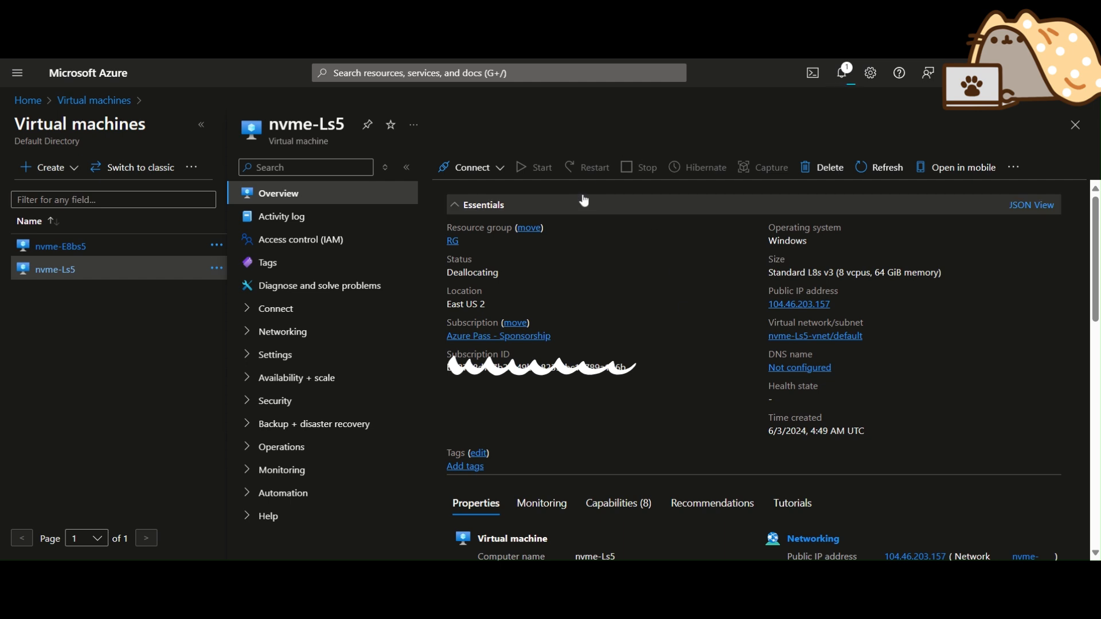
left_click(883, 168)
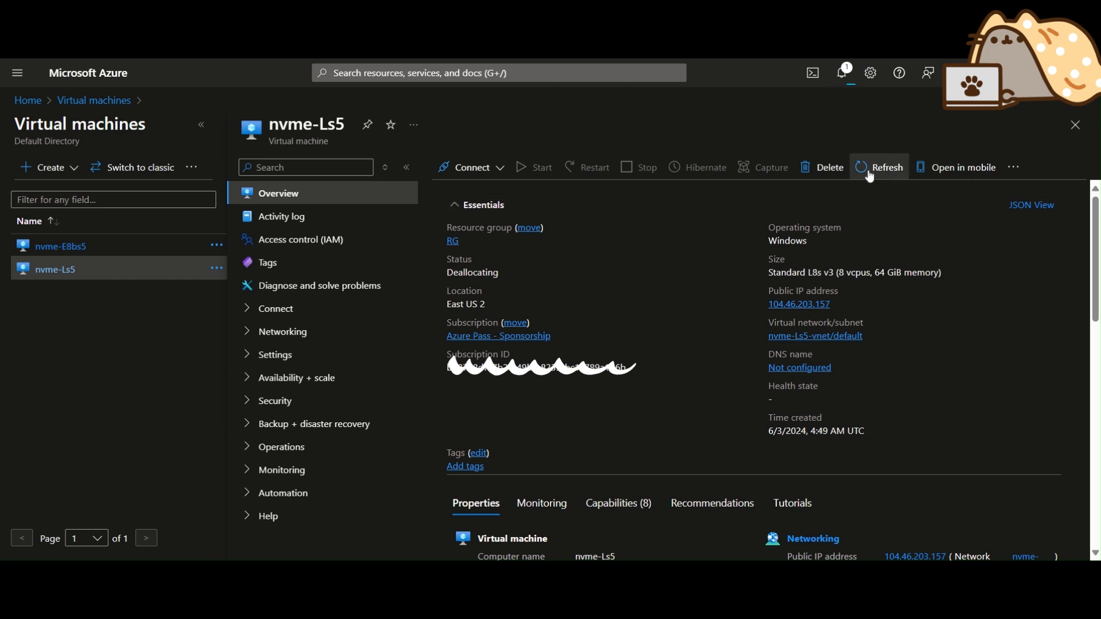
left_click(843, 73)
left_click(652, 190)
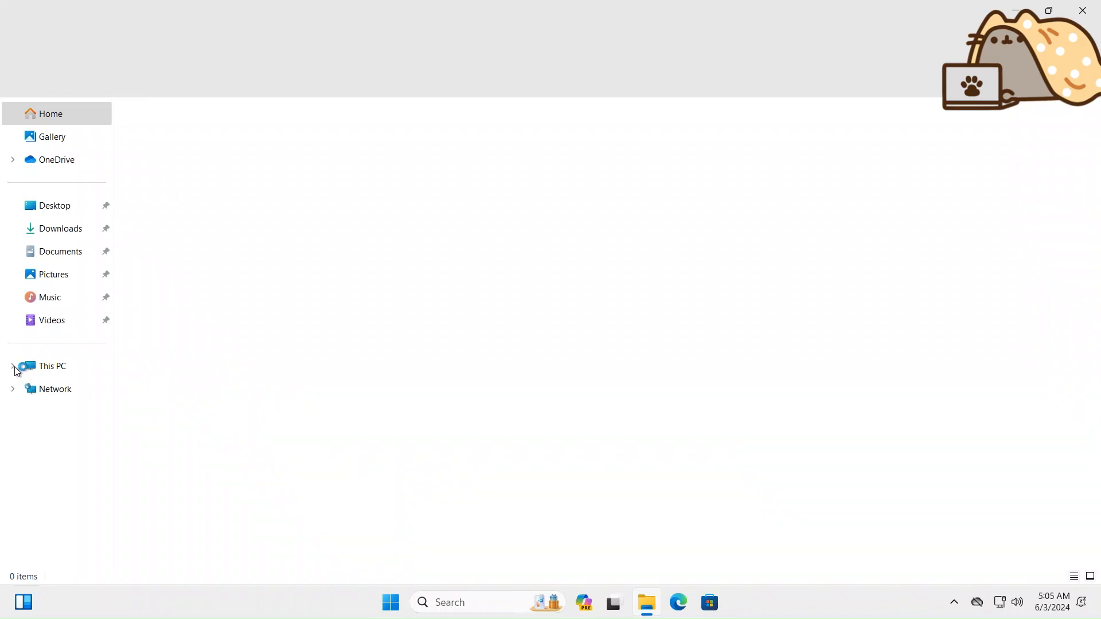
Check This PC on the restarted machine for drive F, try to open the recent file hhh from Home, and close Notepad.
left_click(15, 375)
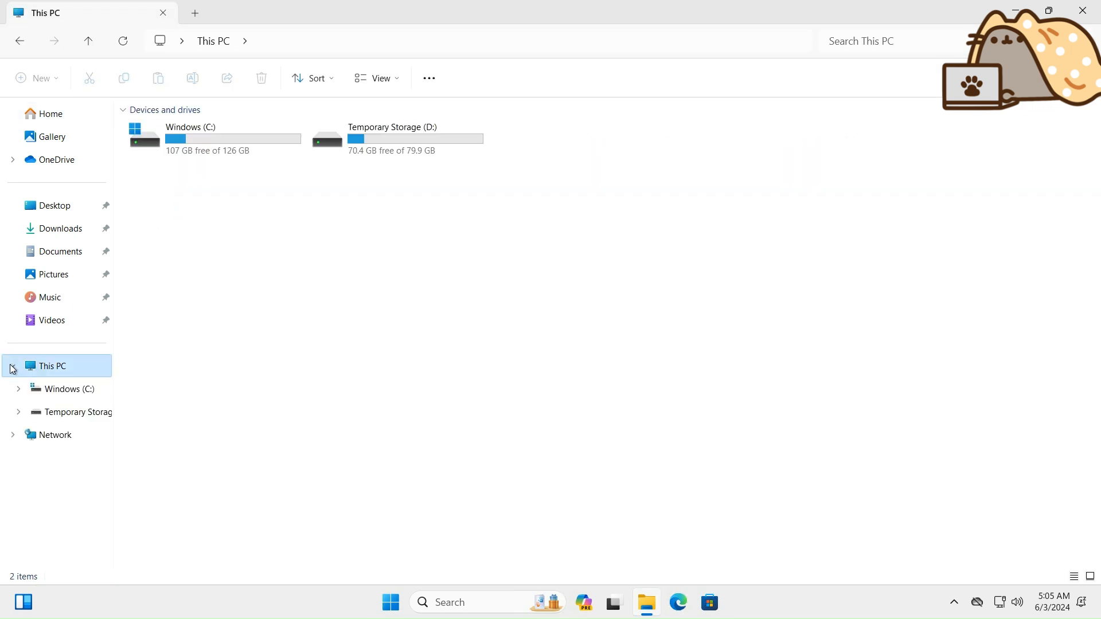
left_click_drag(591, 132, 929, 248)
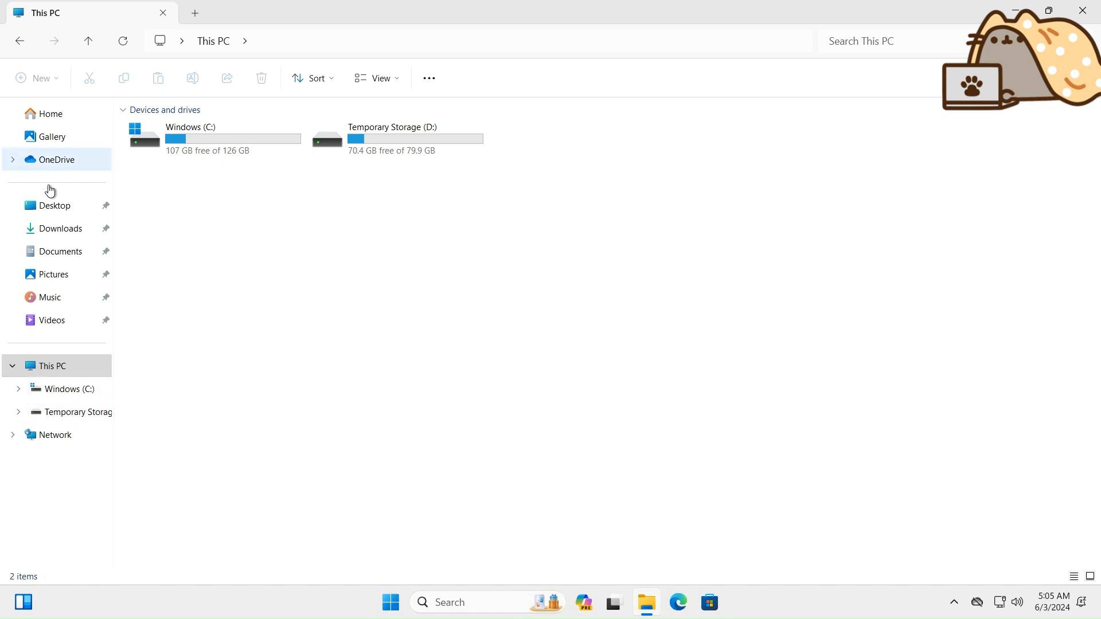
left_click(50, 115)
double_click(247, 298)
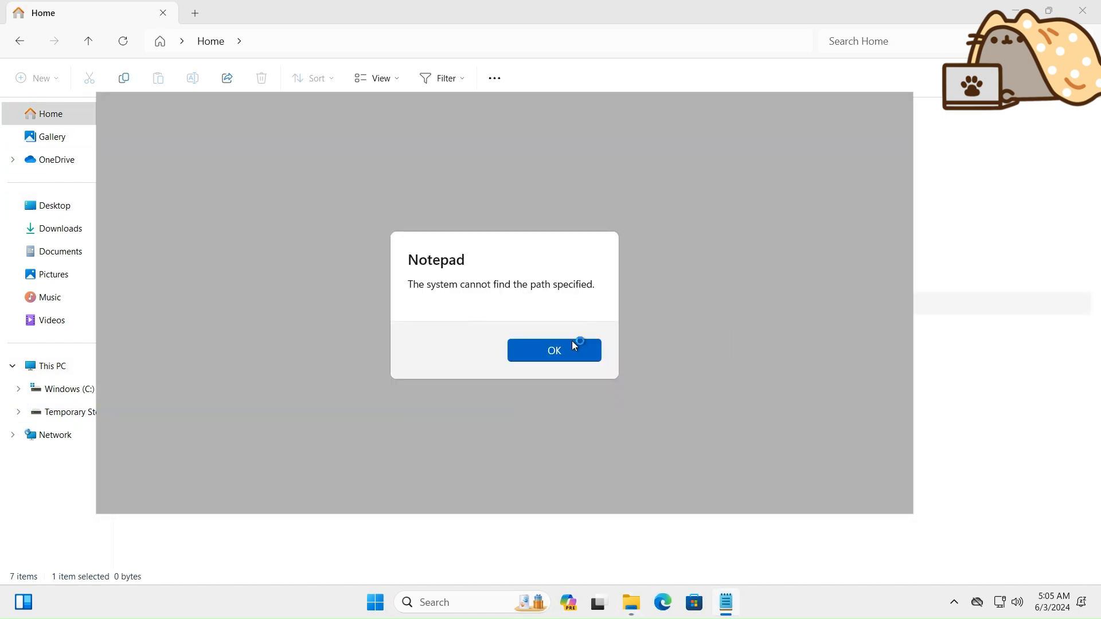
left_click(574, 346)
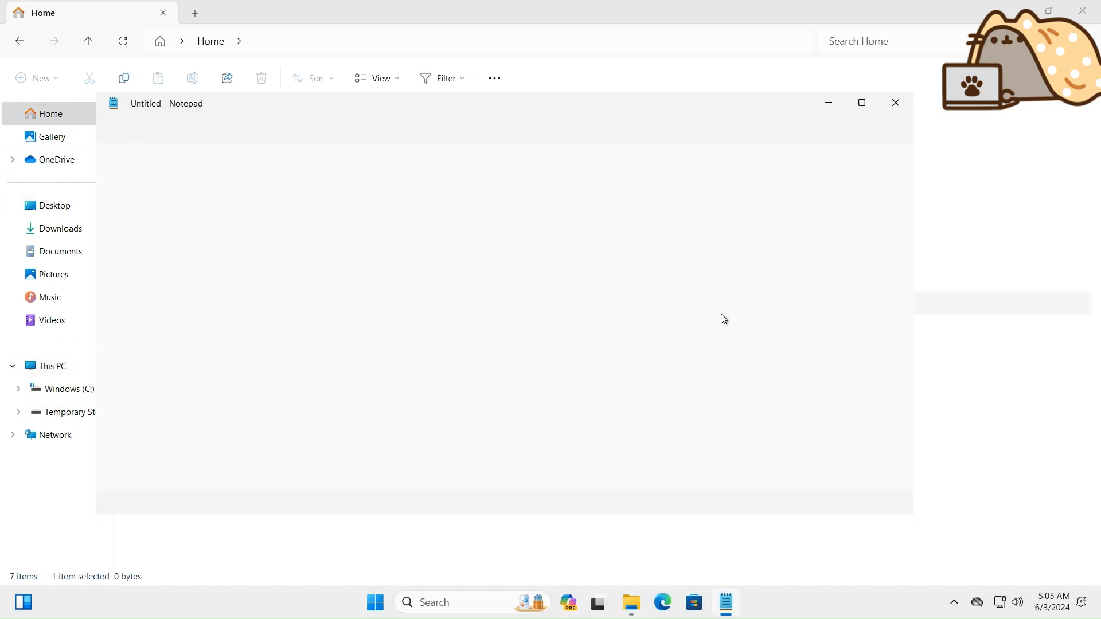
left_click(896, 103)
Open Disk Management and initialize Disk 0 with the GPT partition style.
key("super")
type("dis")
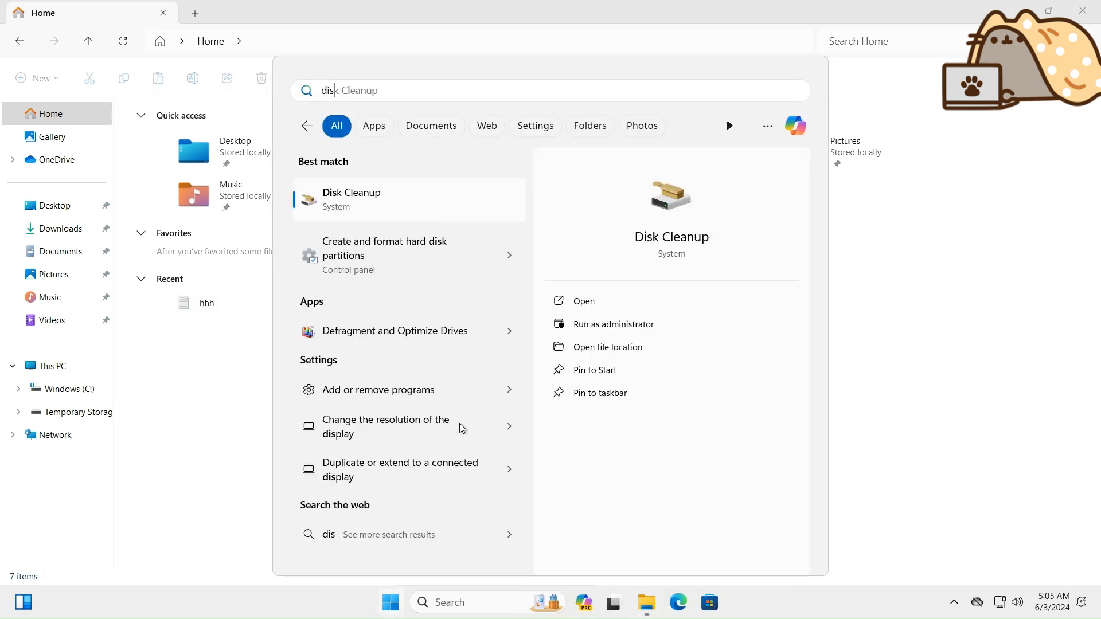
key("Down")
key("Return")
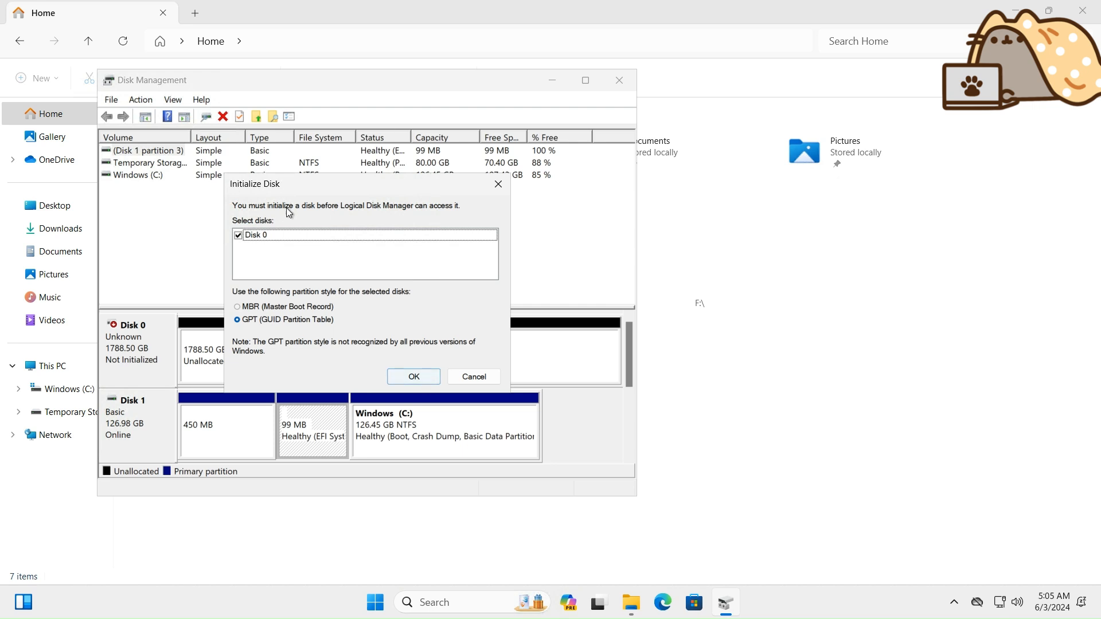
left_click(414, 376)
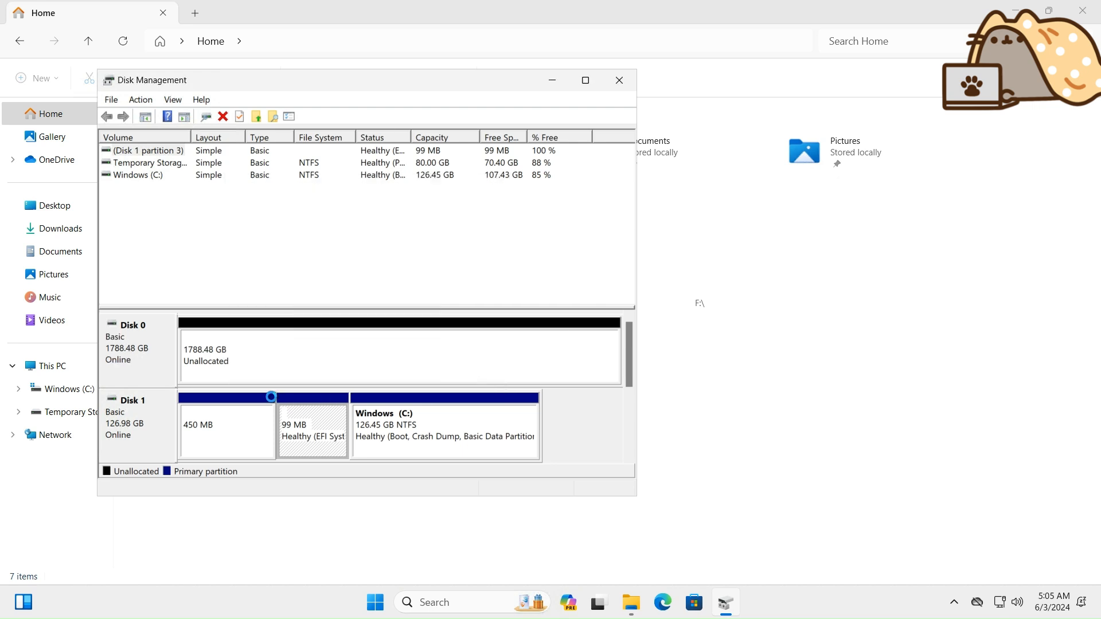
Create a new simple volume on the unallocated space of Disk 0, assigning drive letter E and keeping the default settings.
right_click(252, 350)
left_click(310, 354)
left_click(392, 410)
left_click(392, 411)
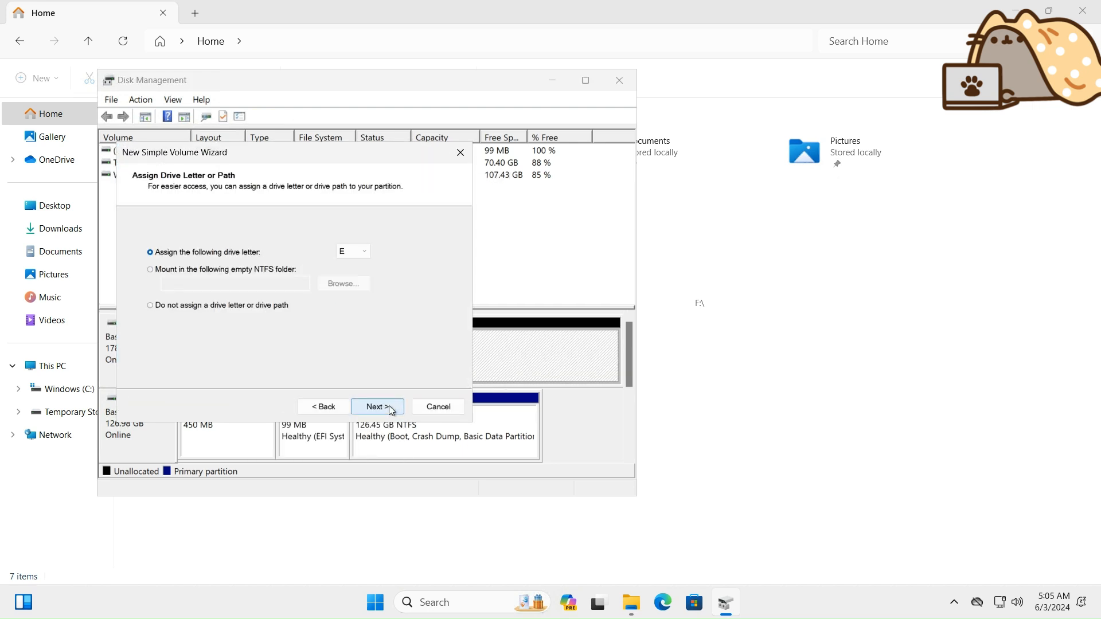
left_click(392, 411)
left_click(392, 411)
left_click(384, 406)
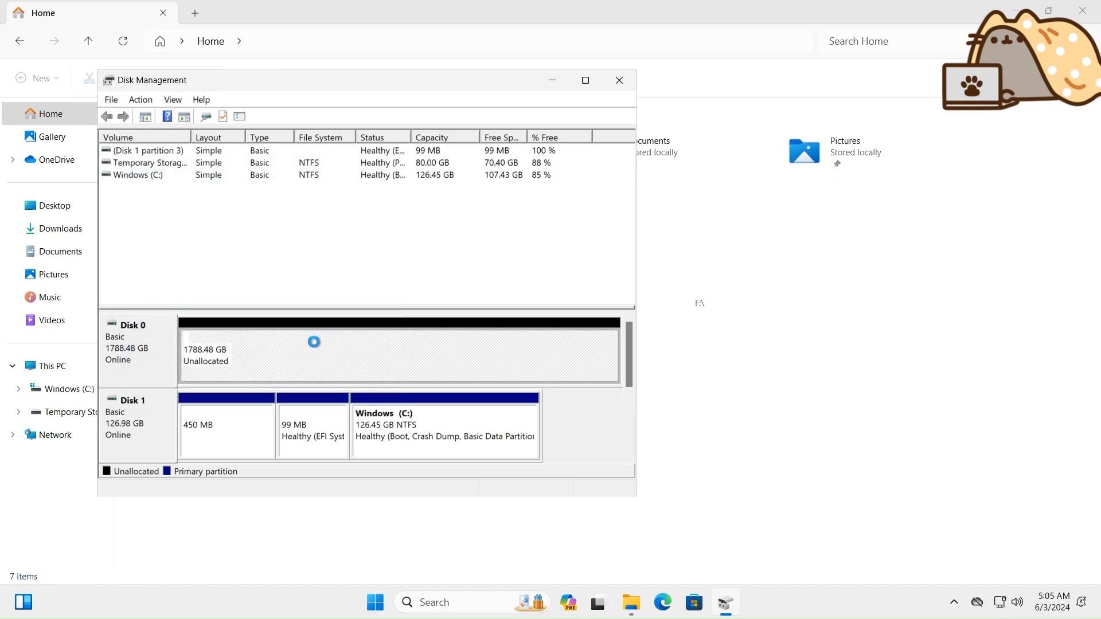
Check New Volume (E:) and This PC in File Explorer, close Disk Management, and open drive E to inspect its contents.
left_click_drag(290, 81, 780, 92)
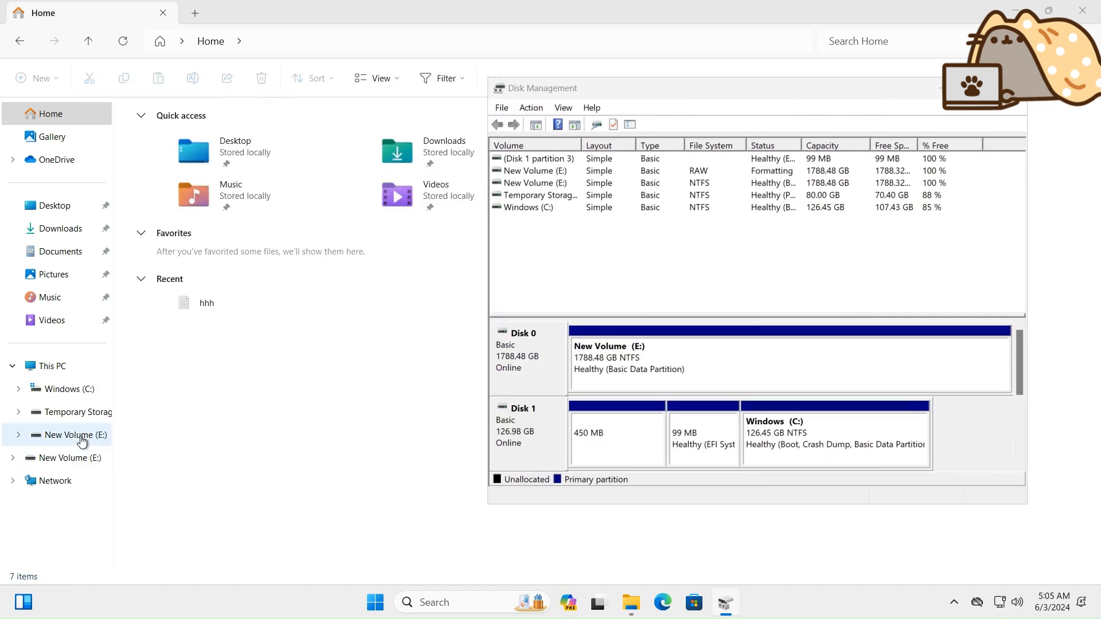
left_click(69, 435)
left_click(48, 368)
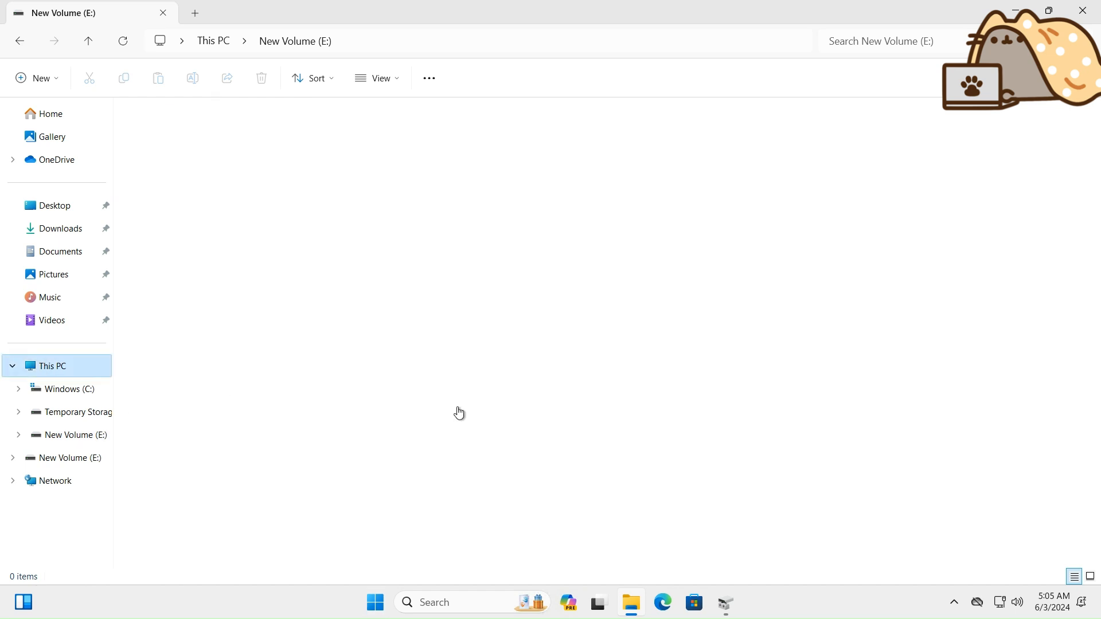
left_click(723, 602)
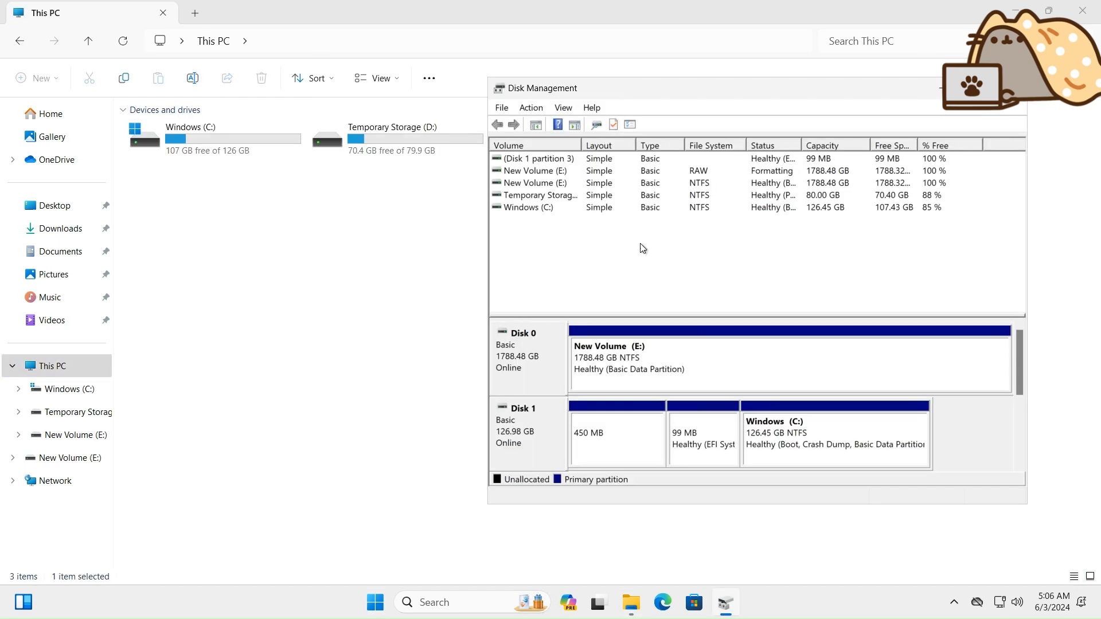
left_click_drag(728, 89, 524, 258)
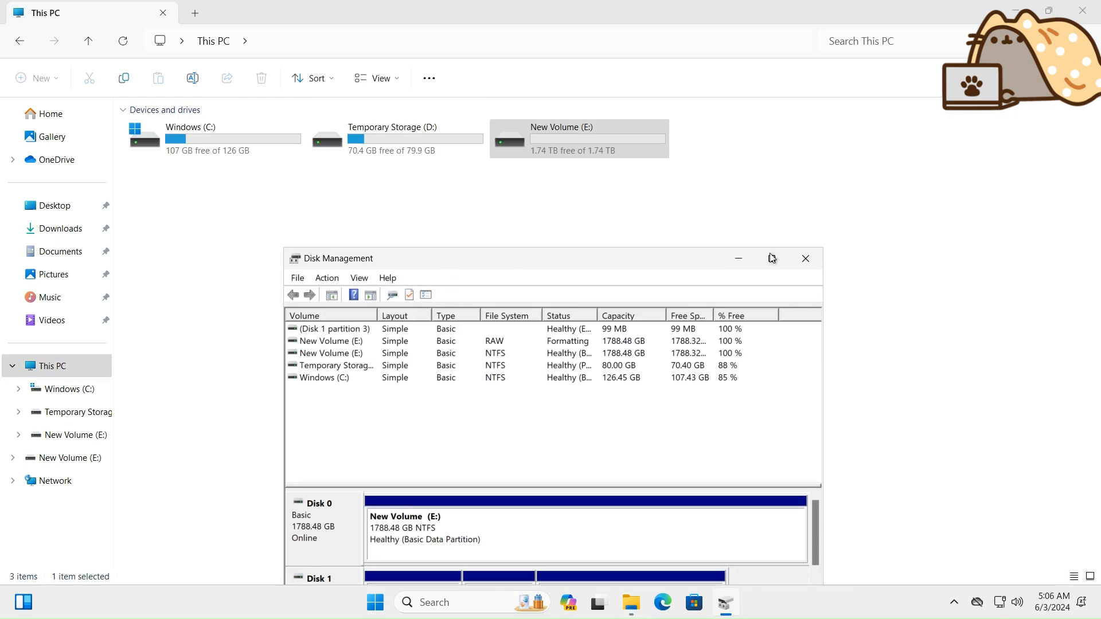
left_click(806, 259)
left_click(688, 317)
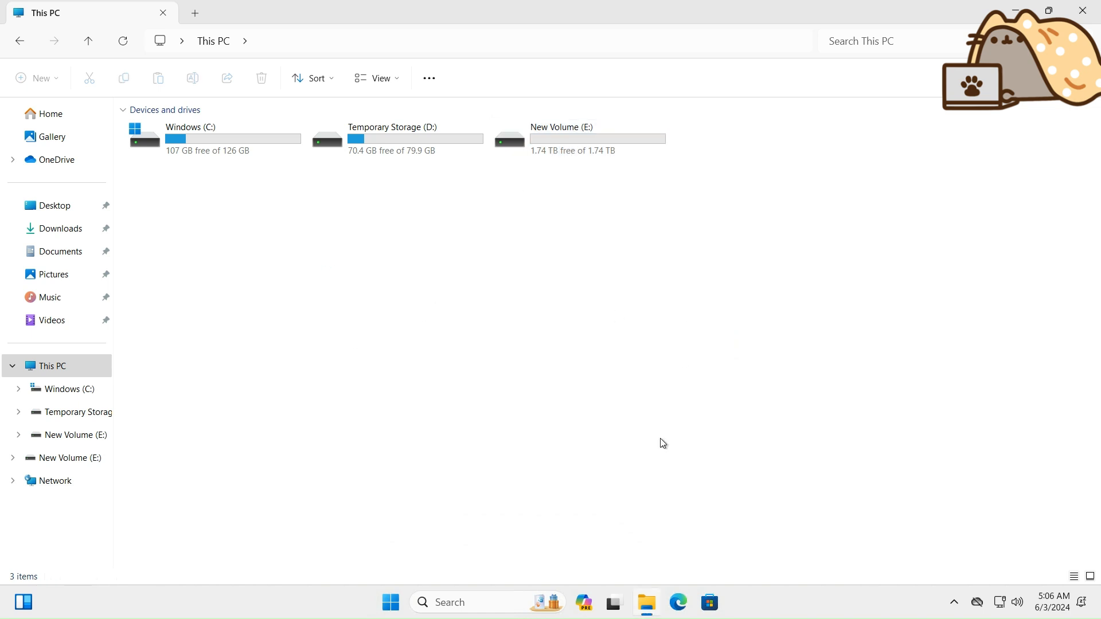
double_click(597, 133)
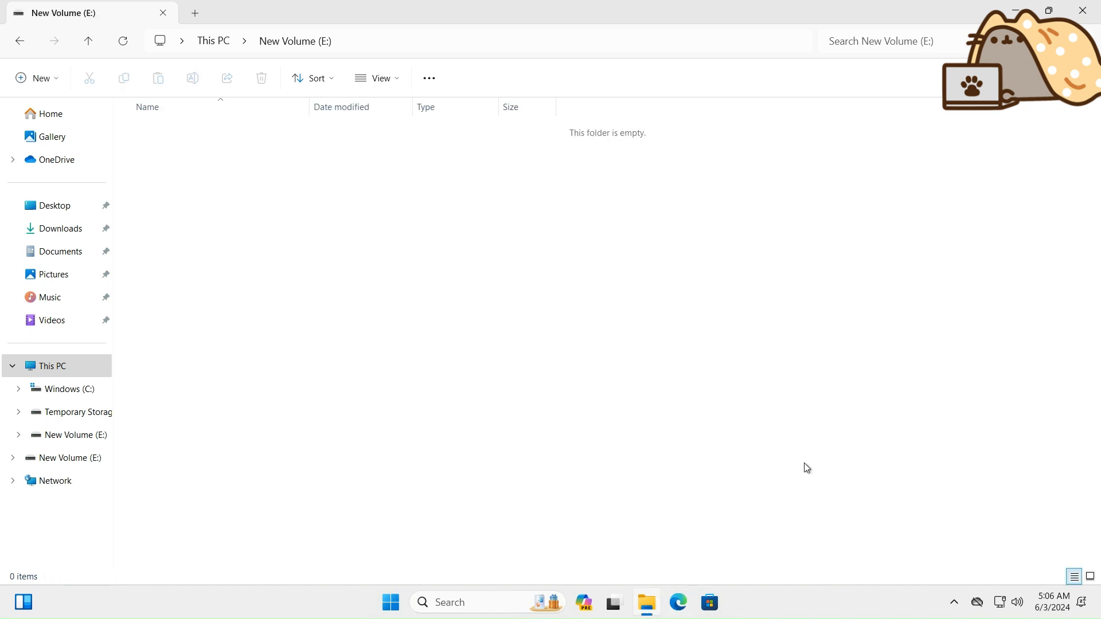
Examine the performance details of Disk 2 (D:) and Disk 0 (E:) in Task Manager alongside the drives in This PC.
key("ctrl+shift+Escape")
left_click(18, 413)
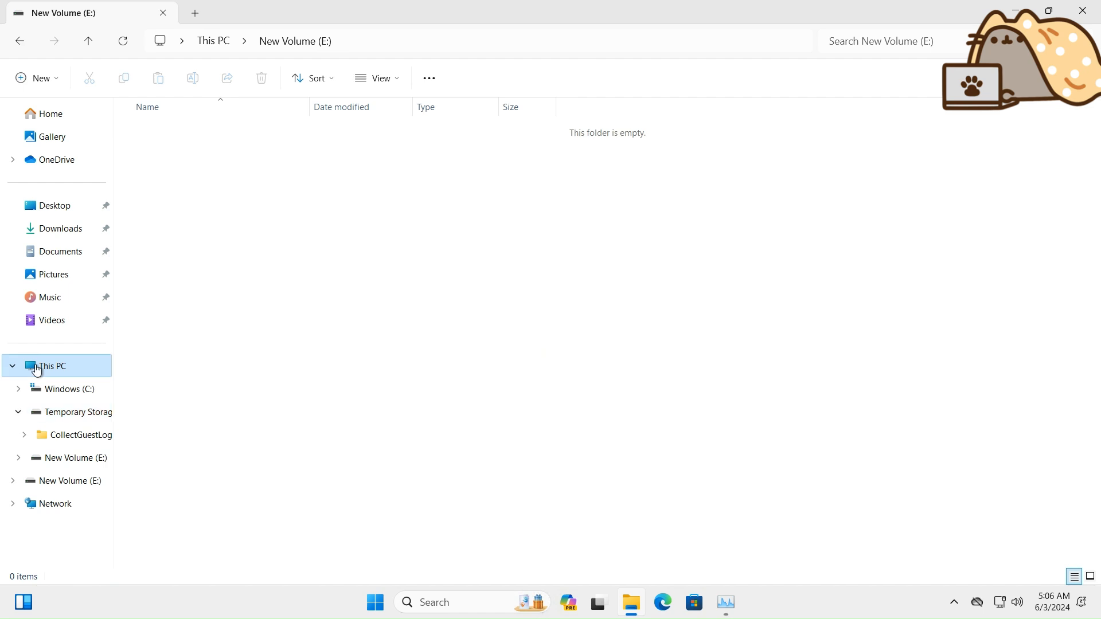
left_click(35, 367)
left_click(726, 601)
left_click(56, 140)
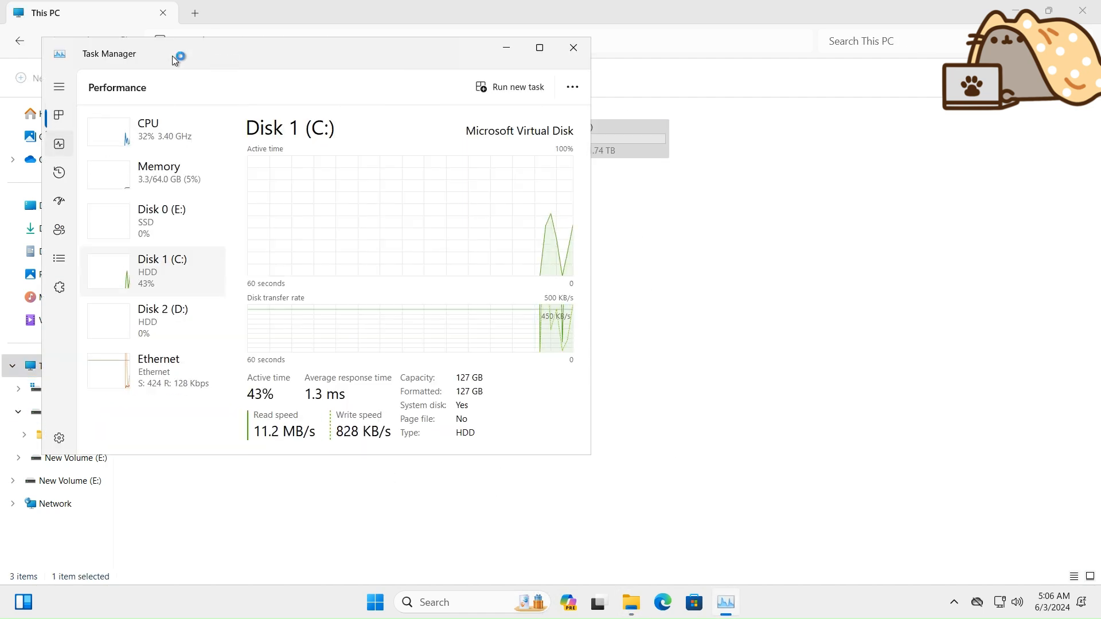
left_click_drag(172, 57, 397, 209)
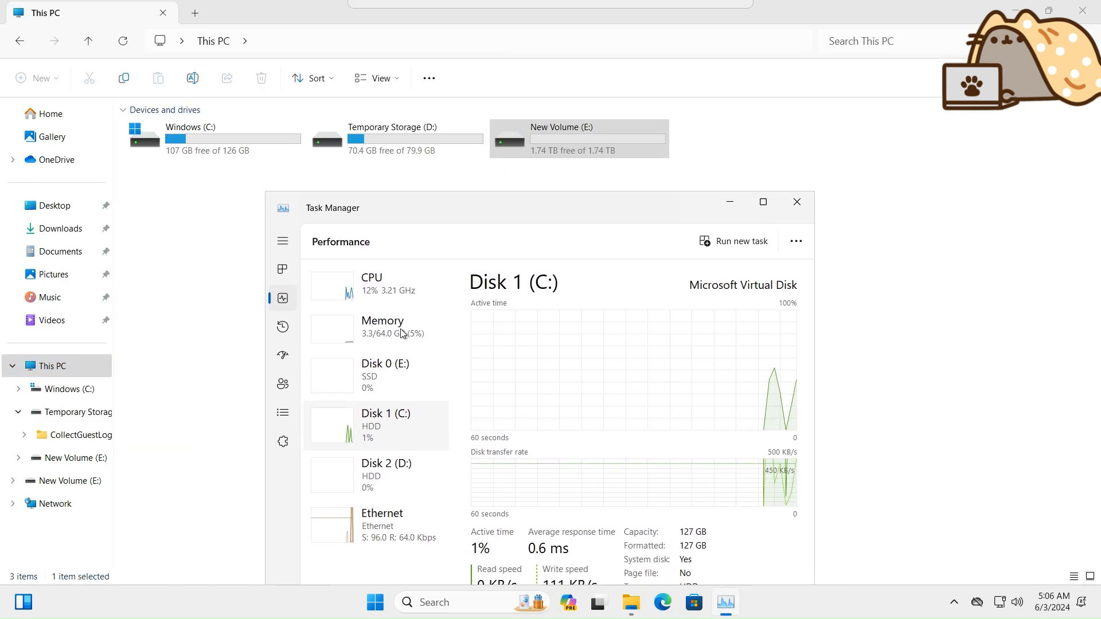
left_click(353, 473)
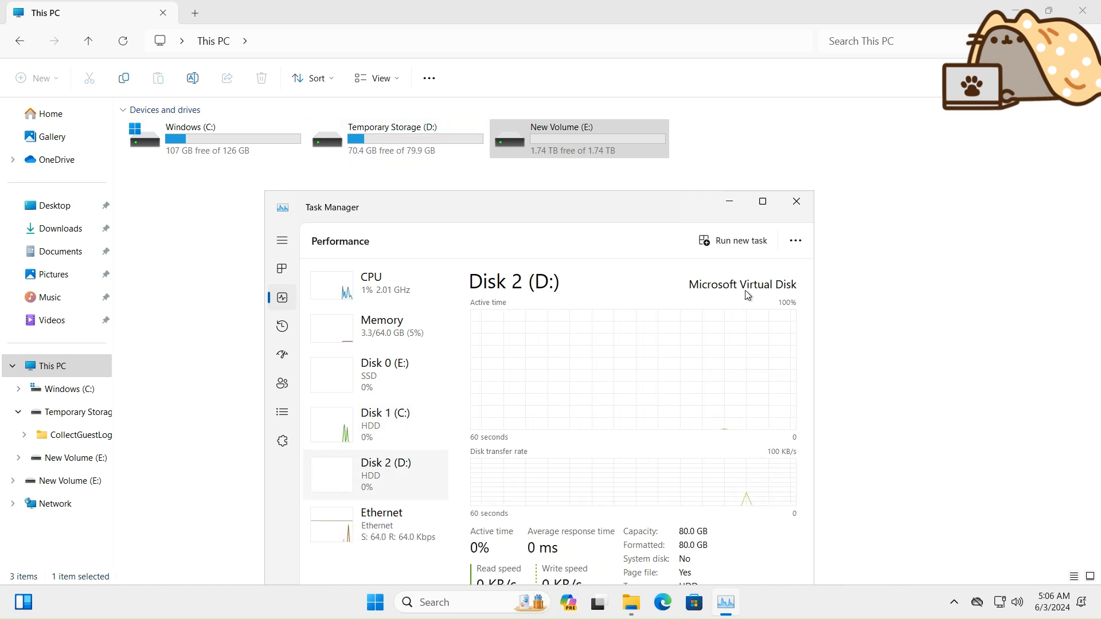
left_click(385, 368)
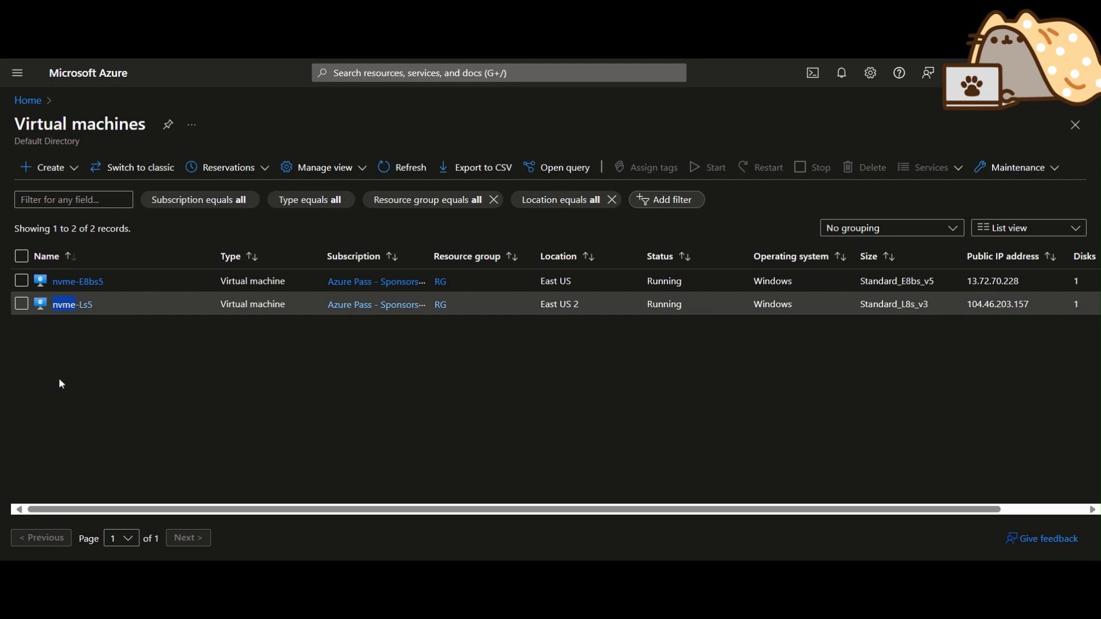
Switch to the Azure portal and delete resource group RG, applying force delete for its virtual machines and confirming the deletion.
left_click(89, 282)
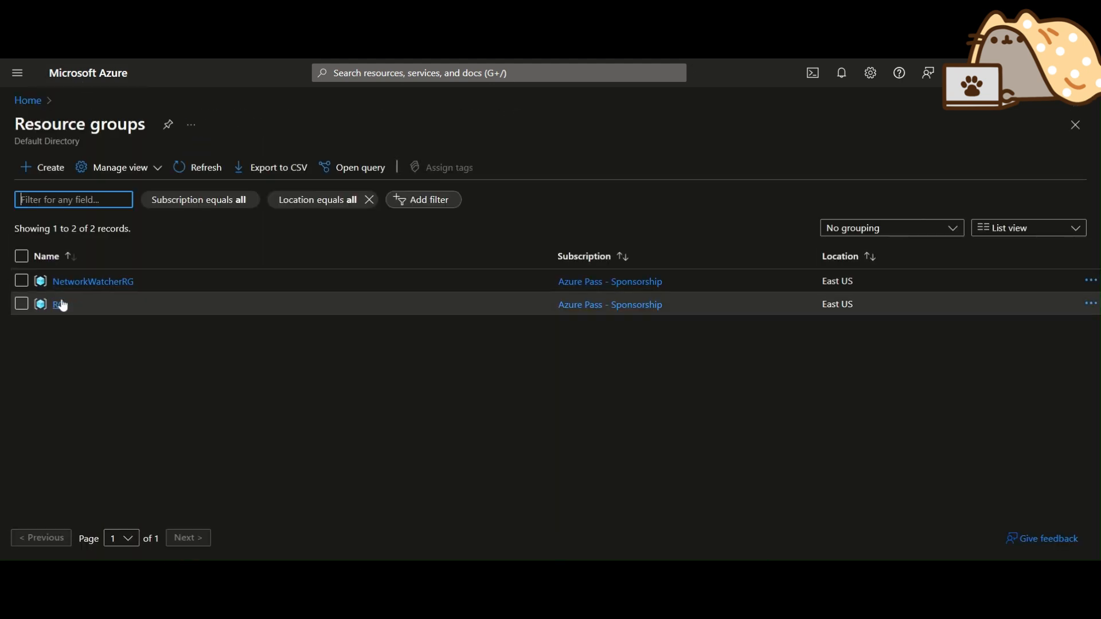
left_click(60, 305)
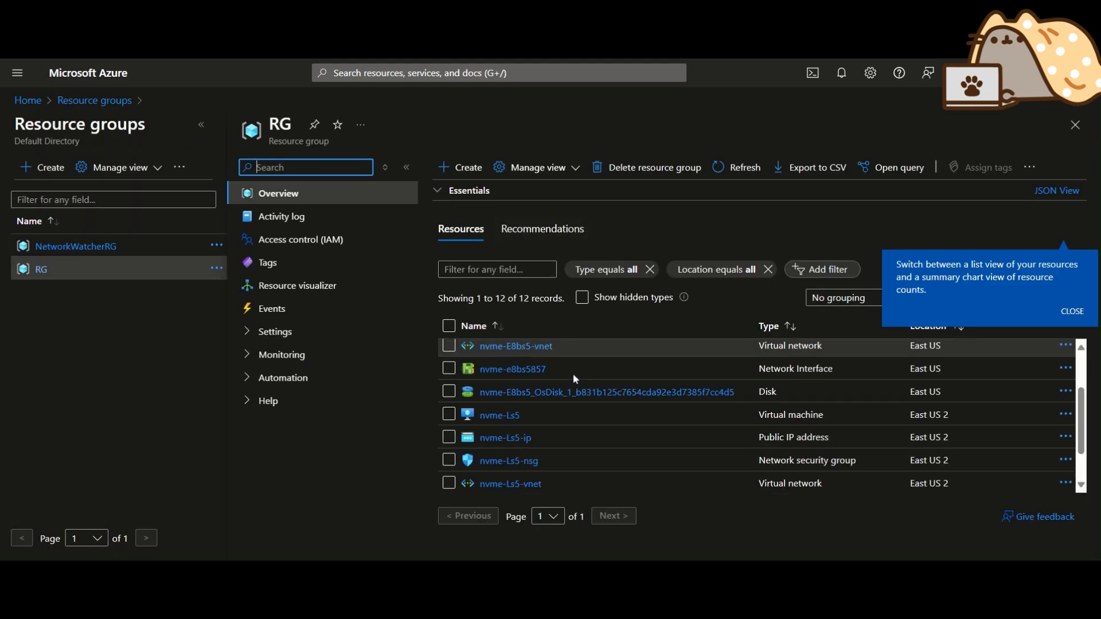
left_click(679, 170)
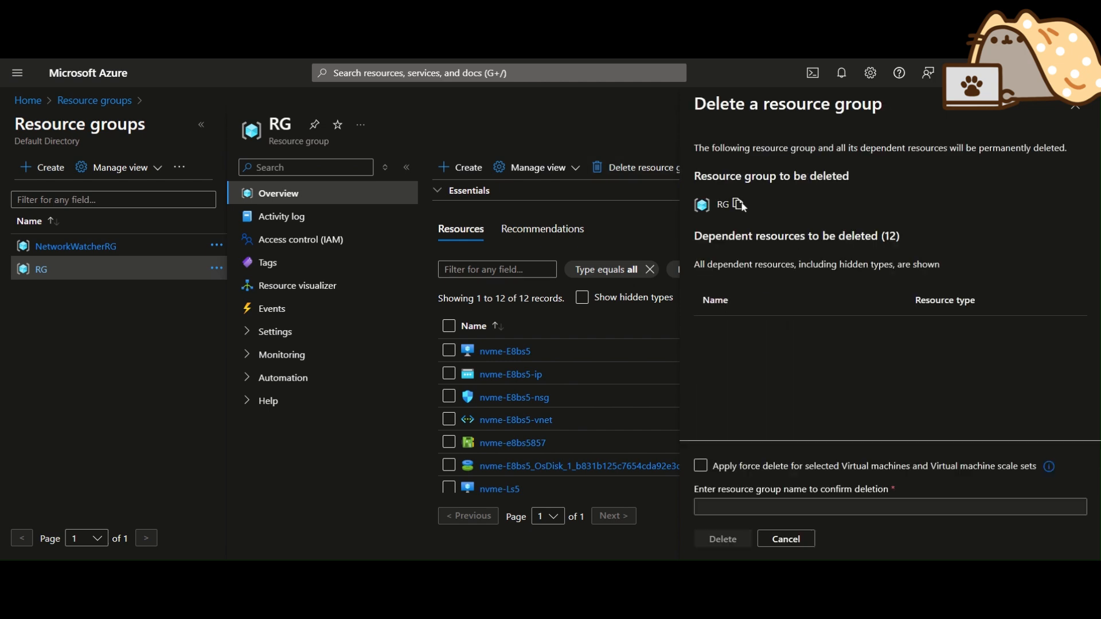
scroll(883, 299, "down", 3)
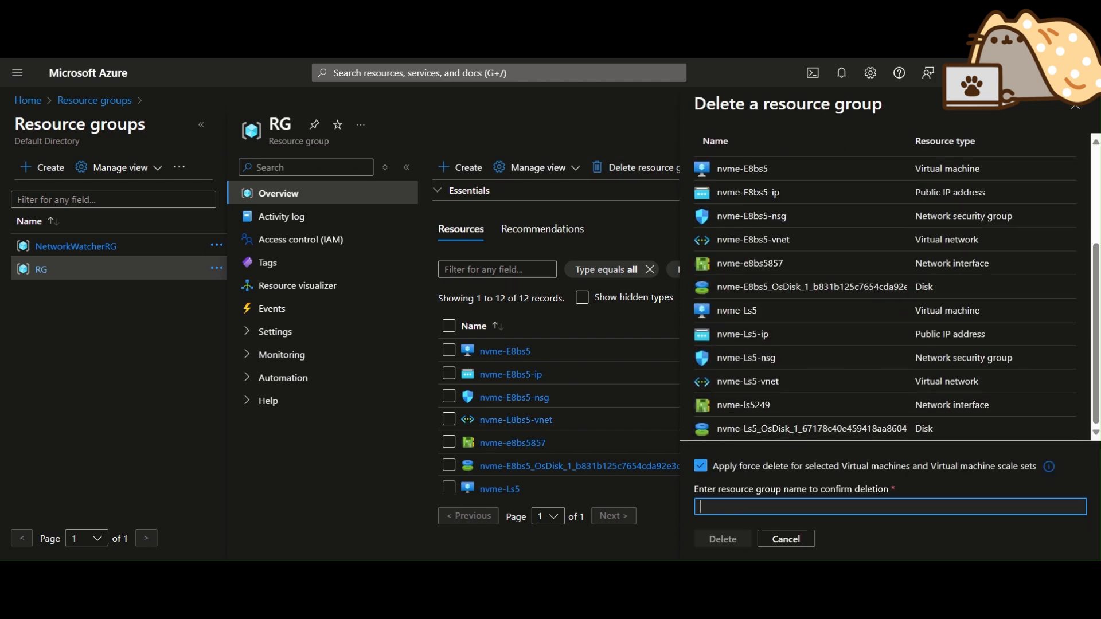
left_click(719, 538)
left_click(869, 390)
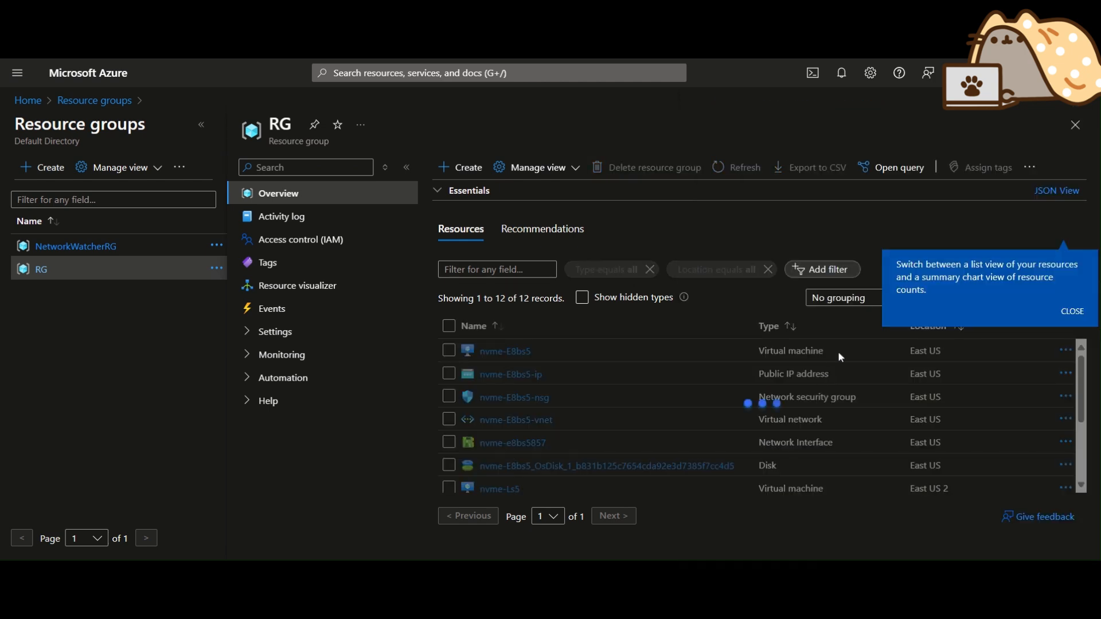